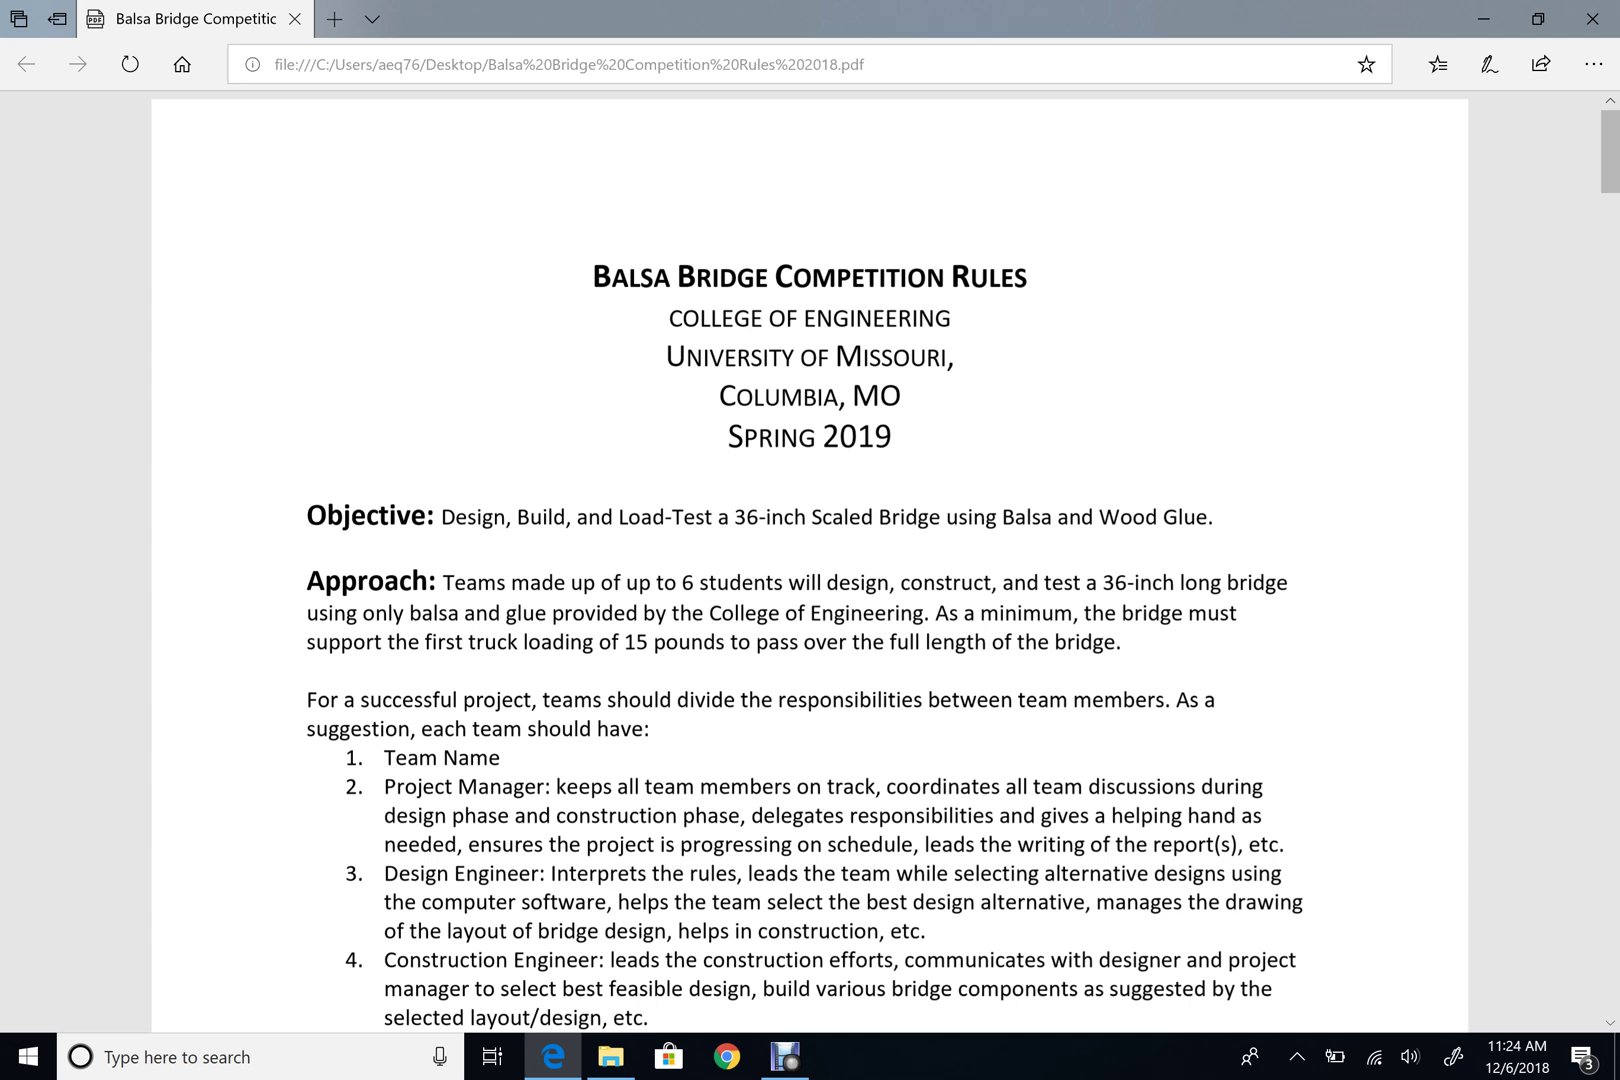
# Scroll the competition rules PDF to the West Point Bridge Designer Software section on page 3.
pyautogui.scroll(-10, 810, 560)
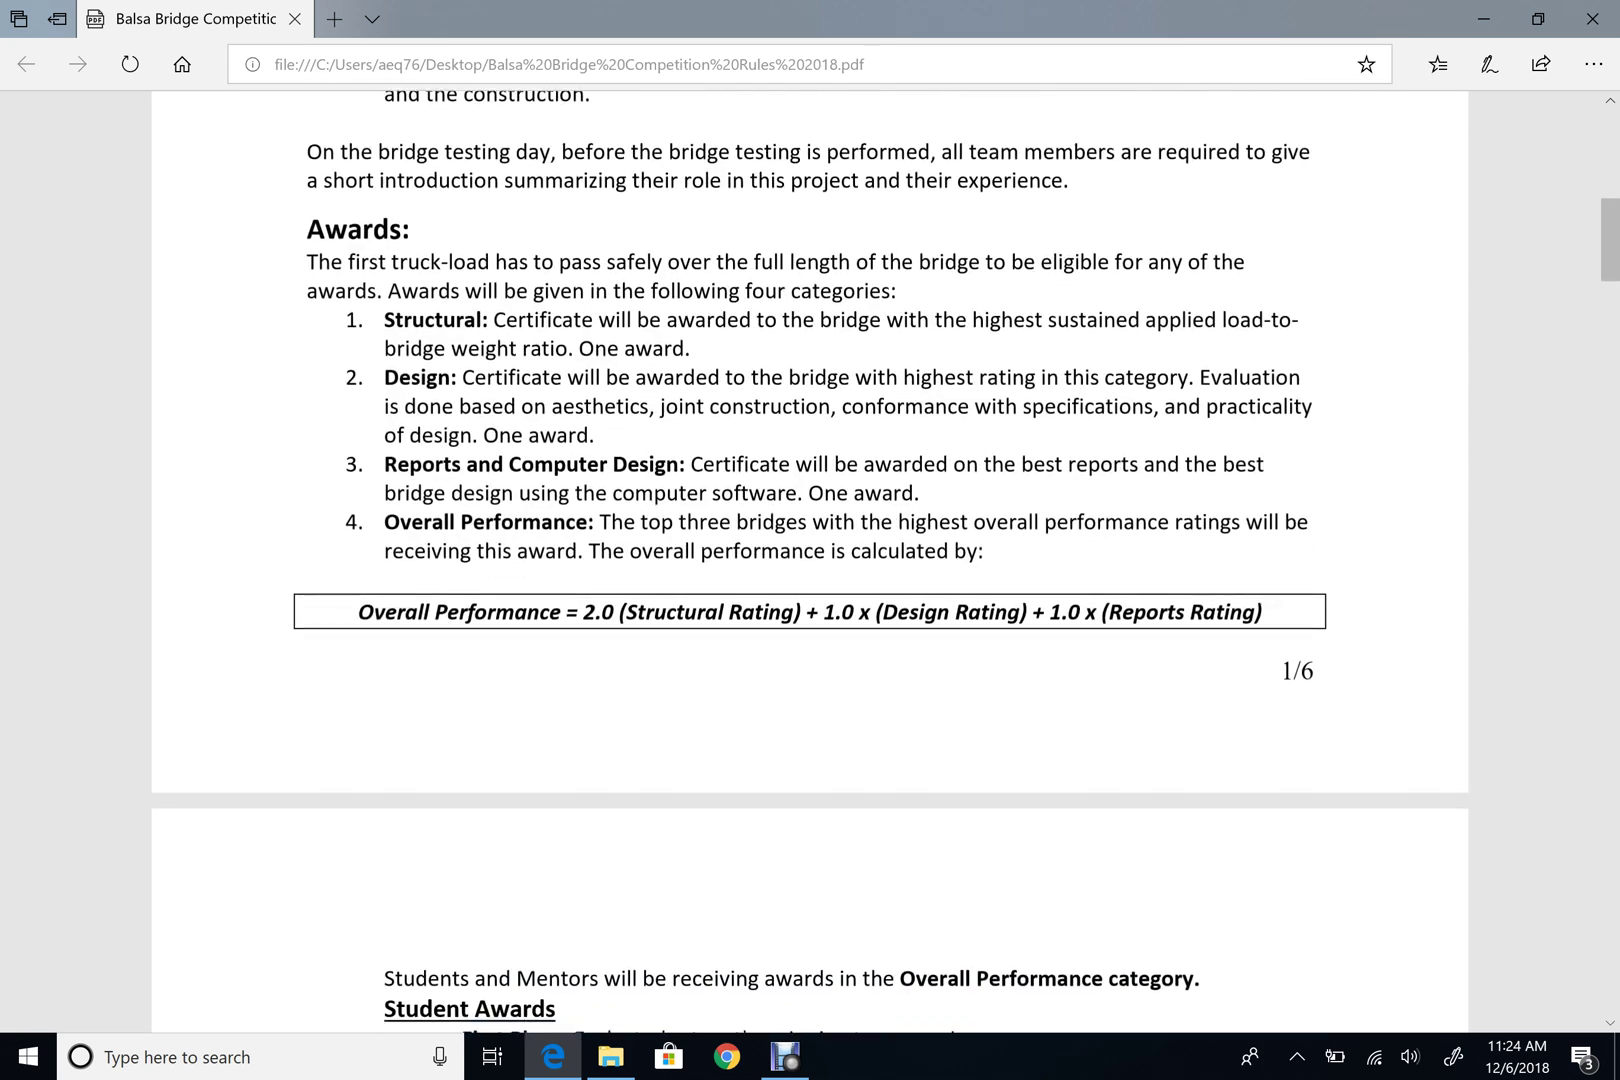
pyautogui.scroll(-10, 810, 560)
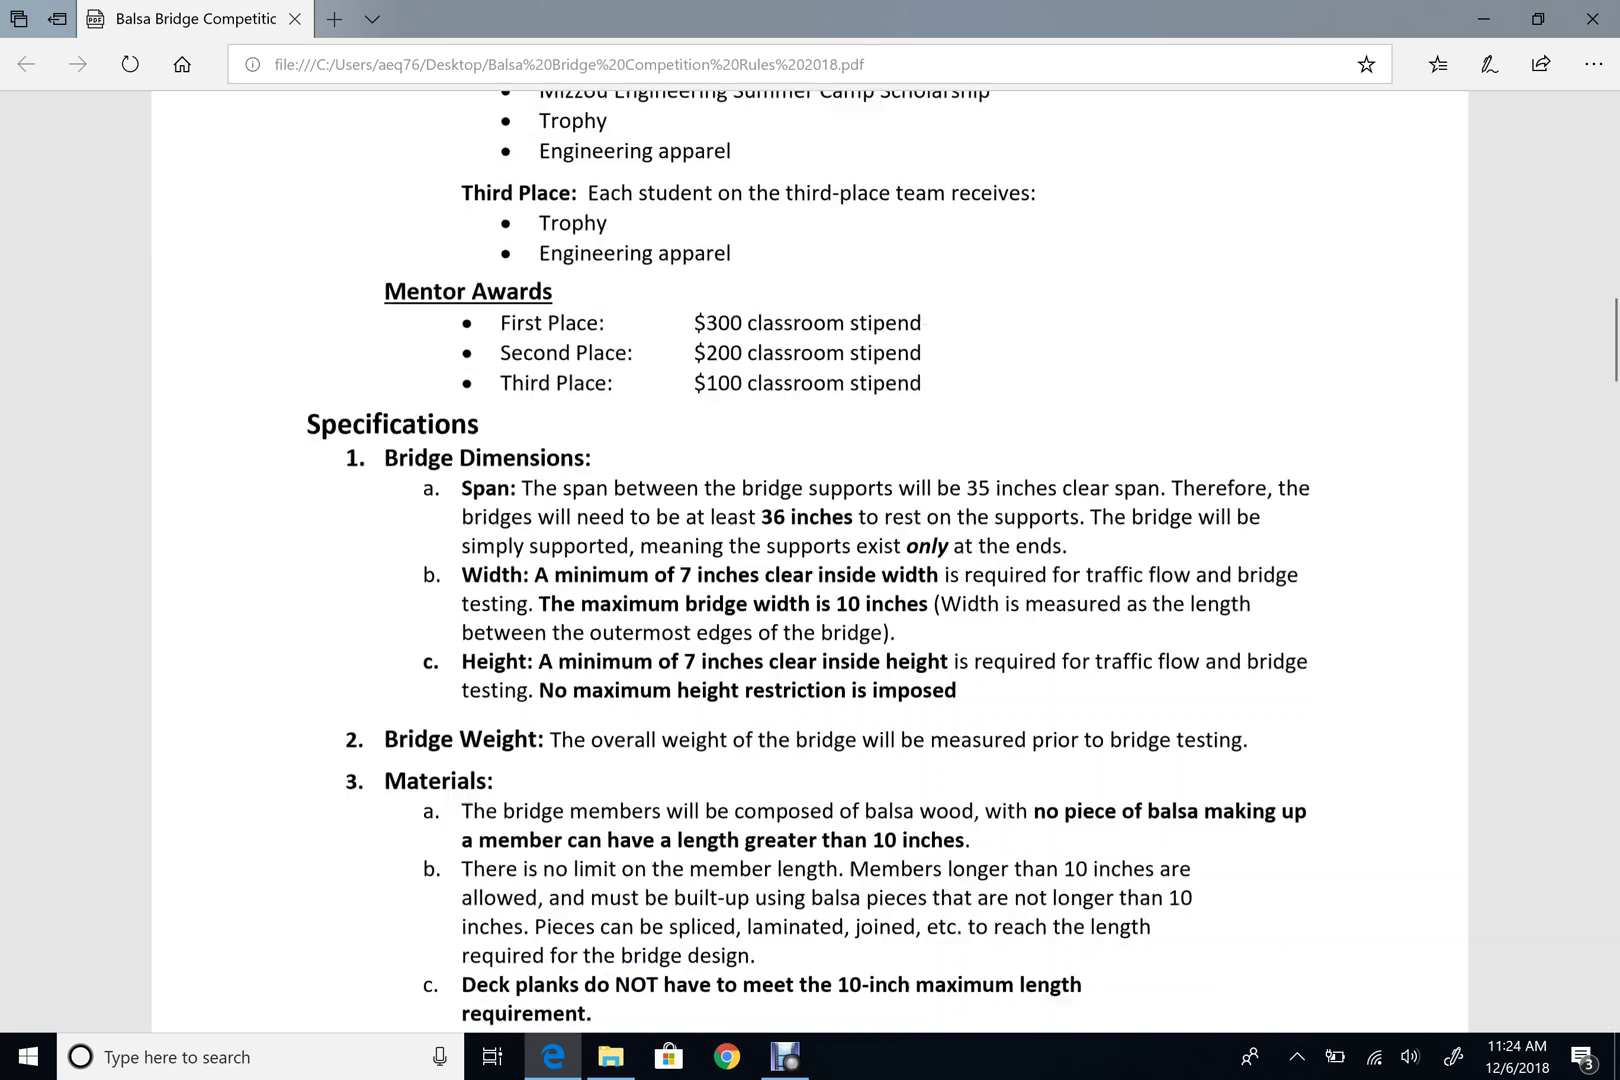
pyautogui.scroll(-15, 810, 560)
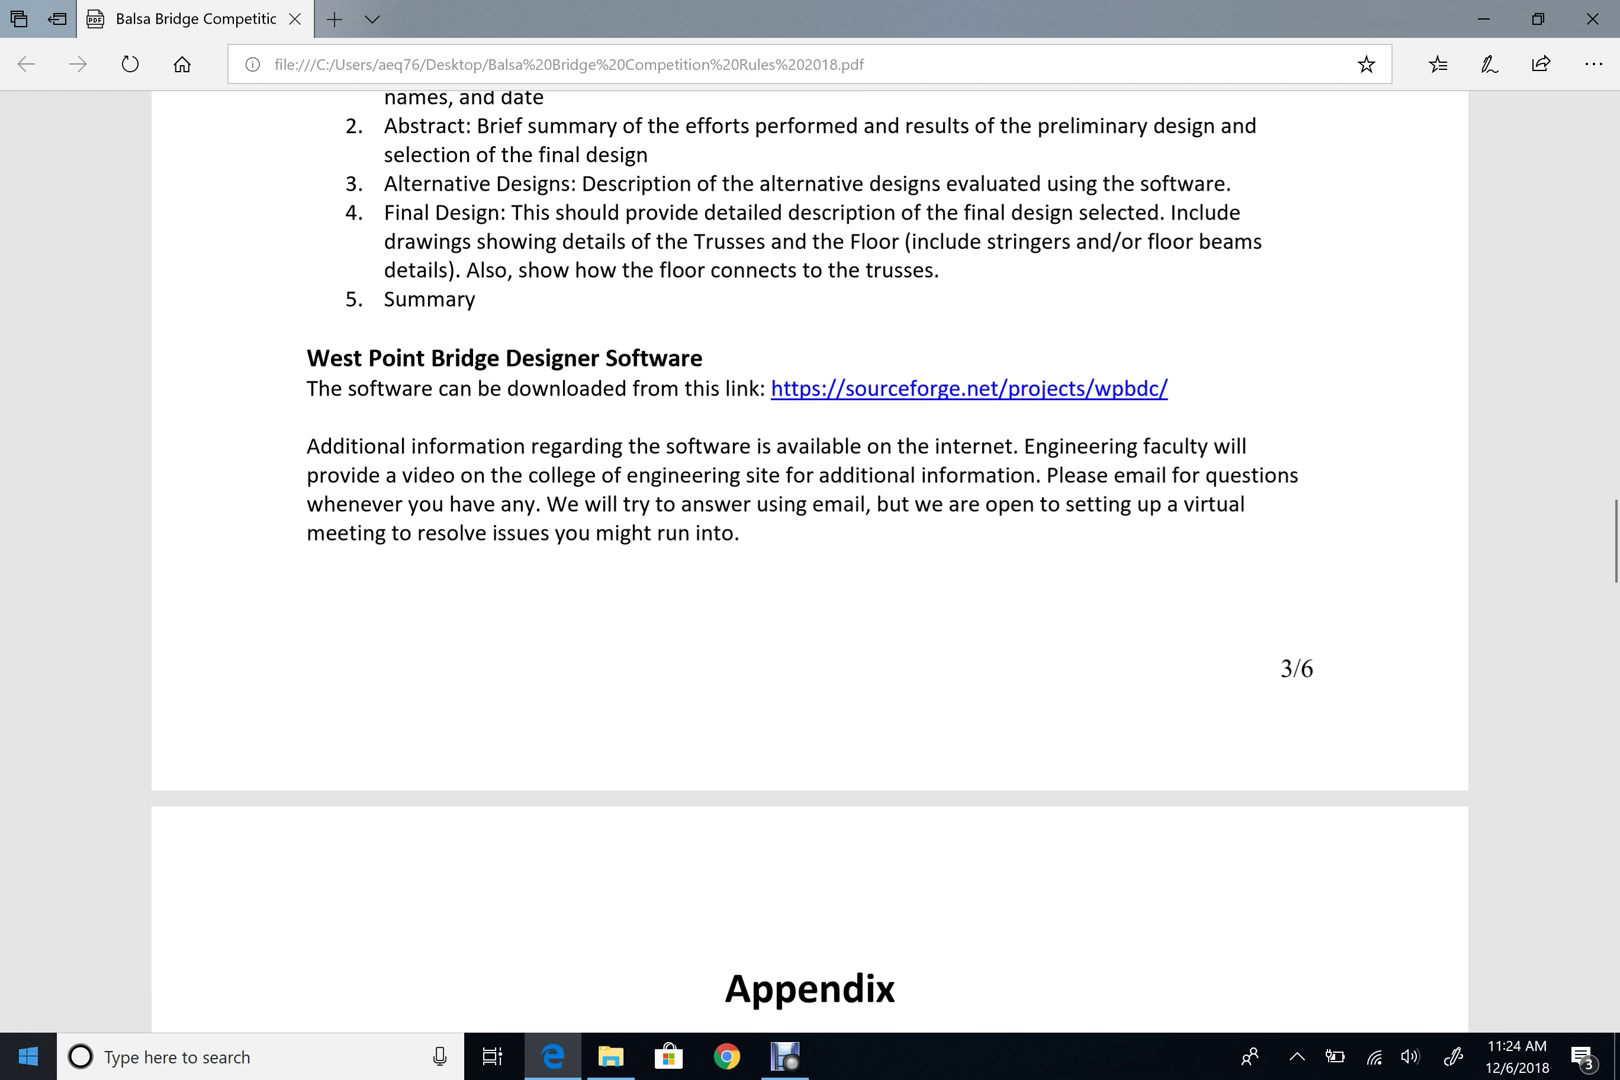
pyautogui.click(28, 1056)
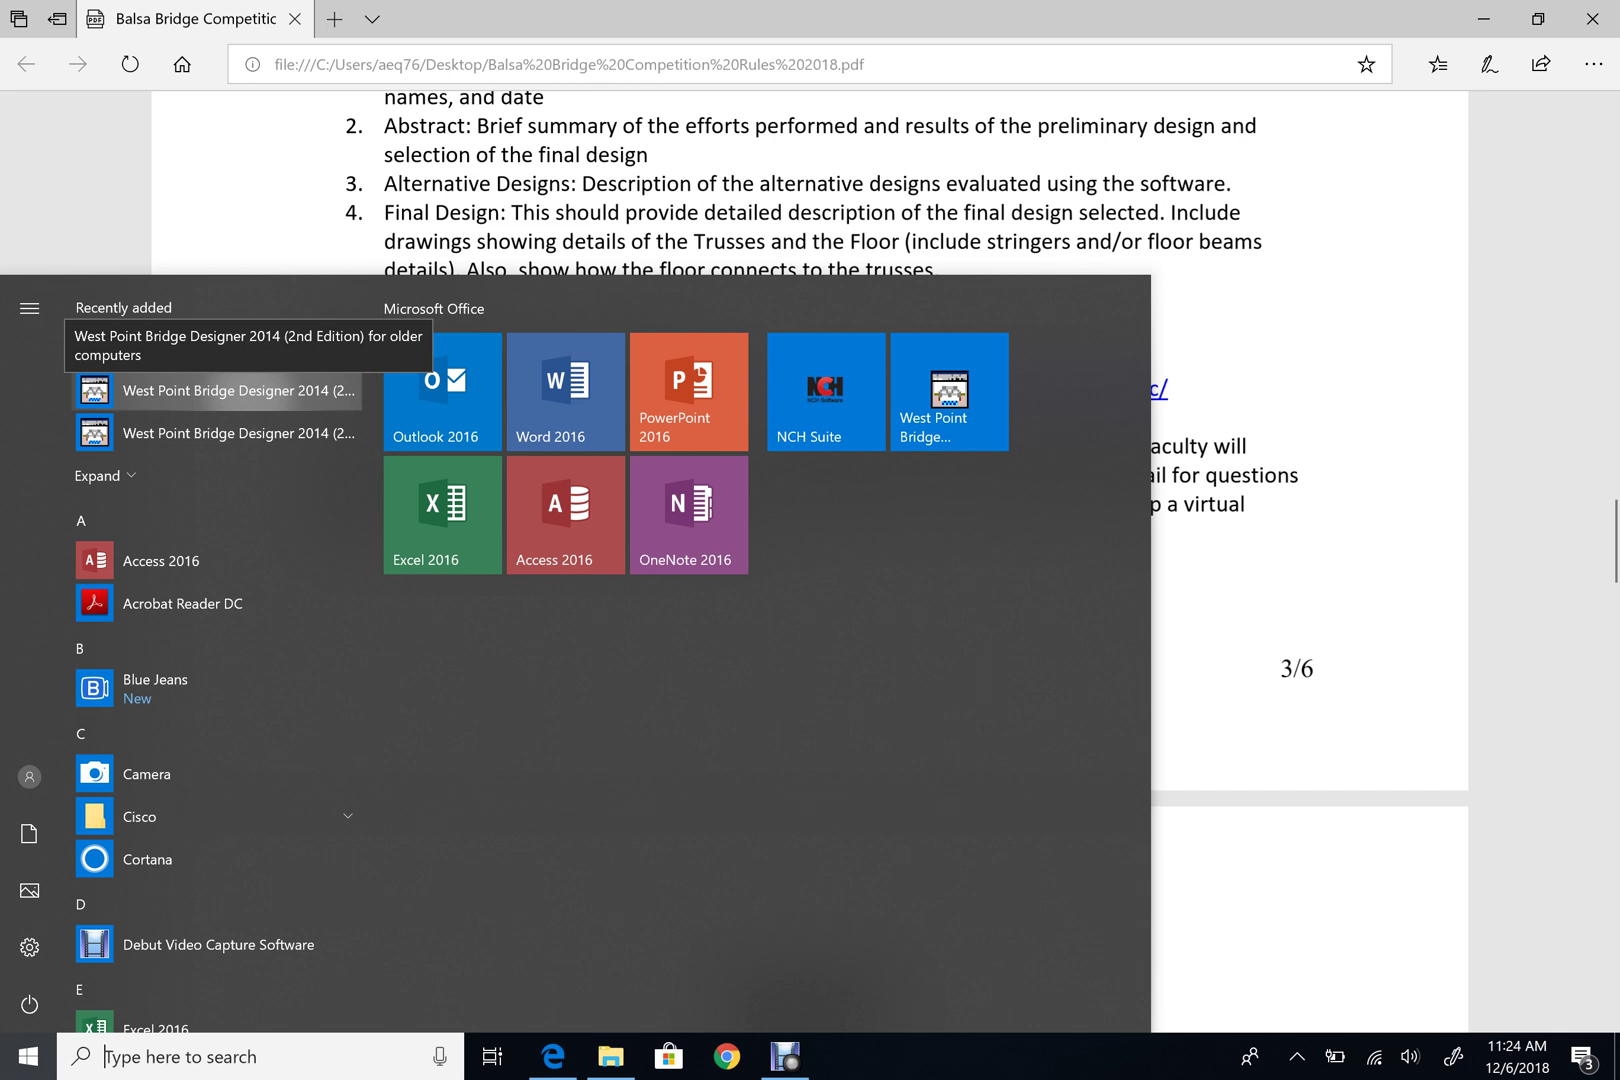
# Launch West Point Bridge Designer 2014 from the Start menu's Recently added list.
pyautogui.click(238, 390)
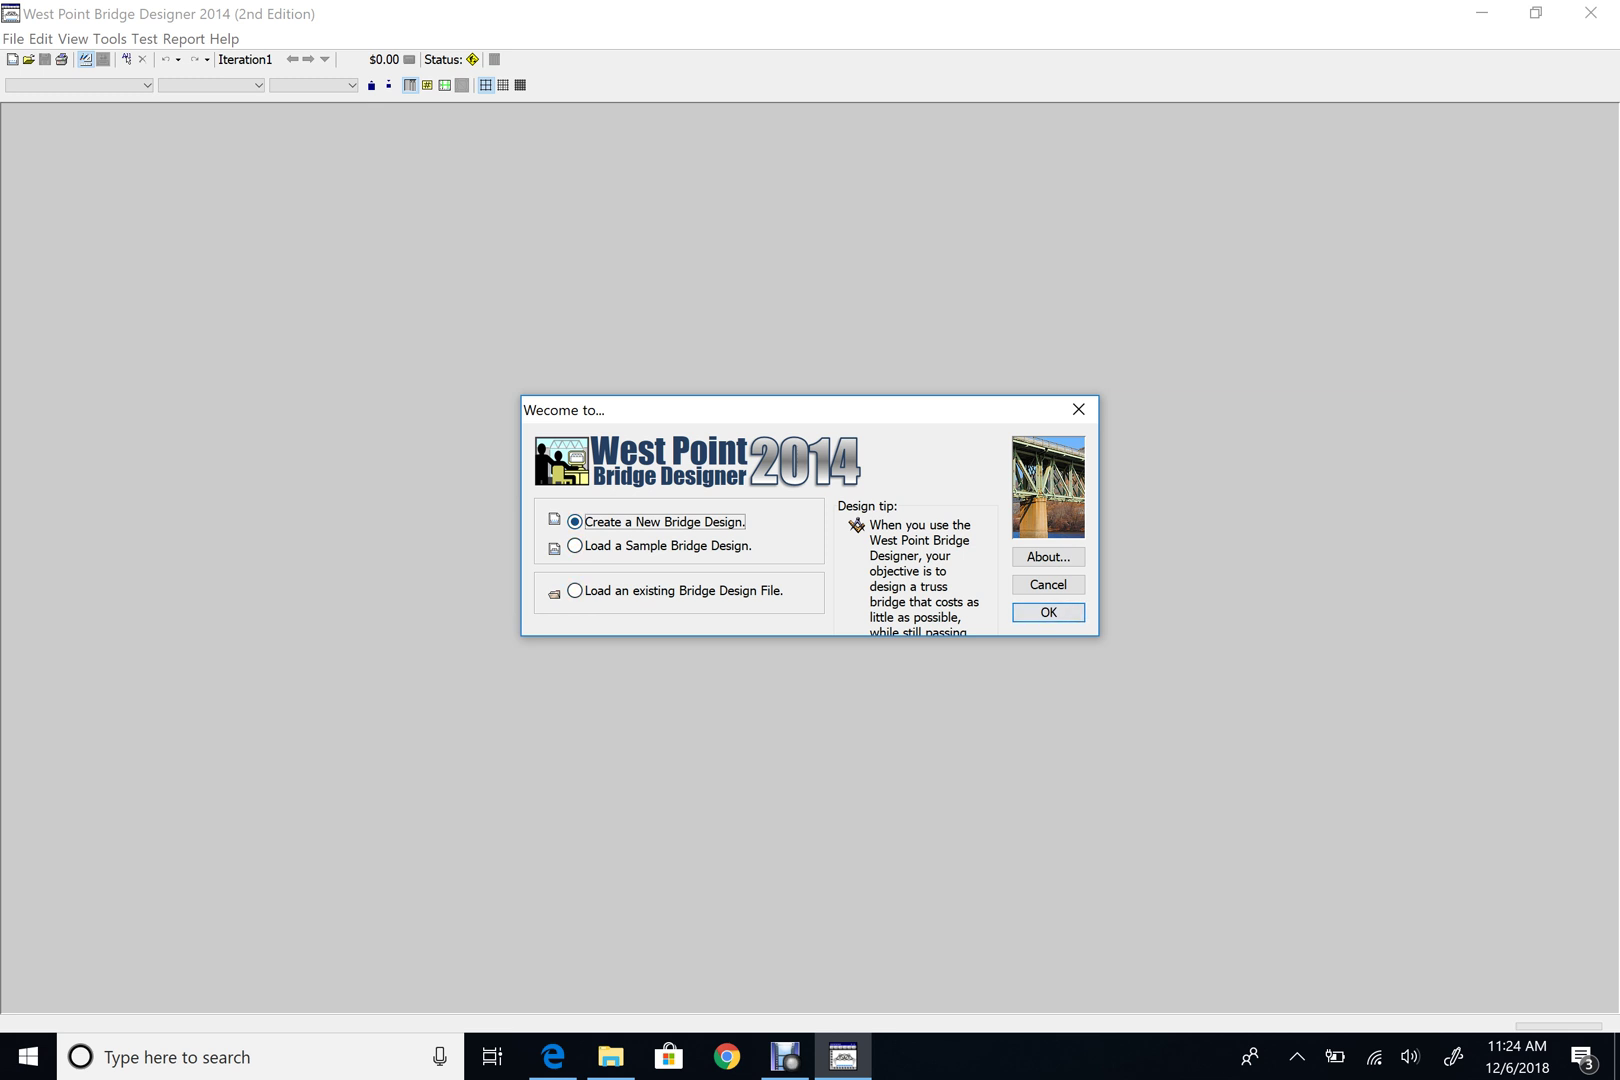
# Accept Create a New Bridge Design in the Welcome dialog.
pyautogui.press('Return')
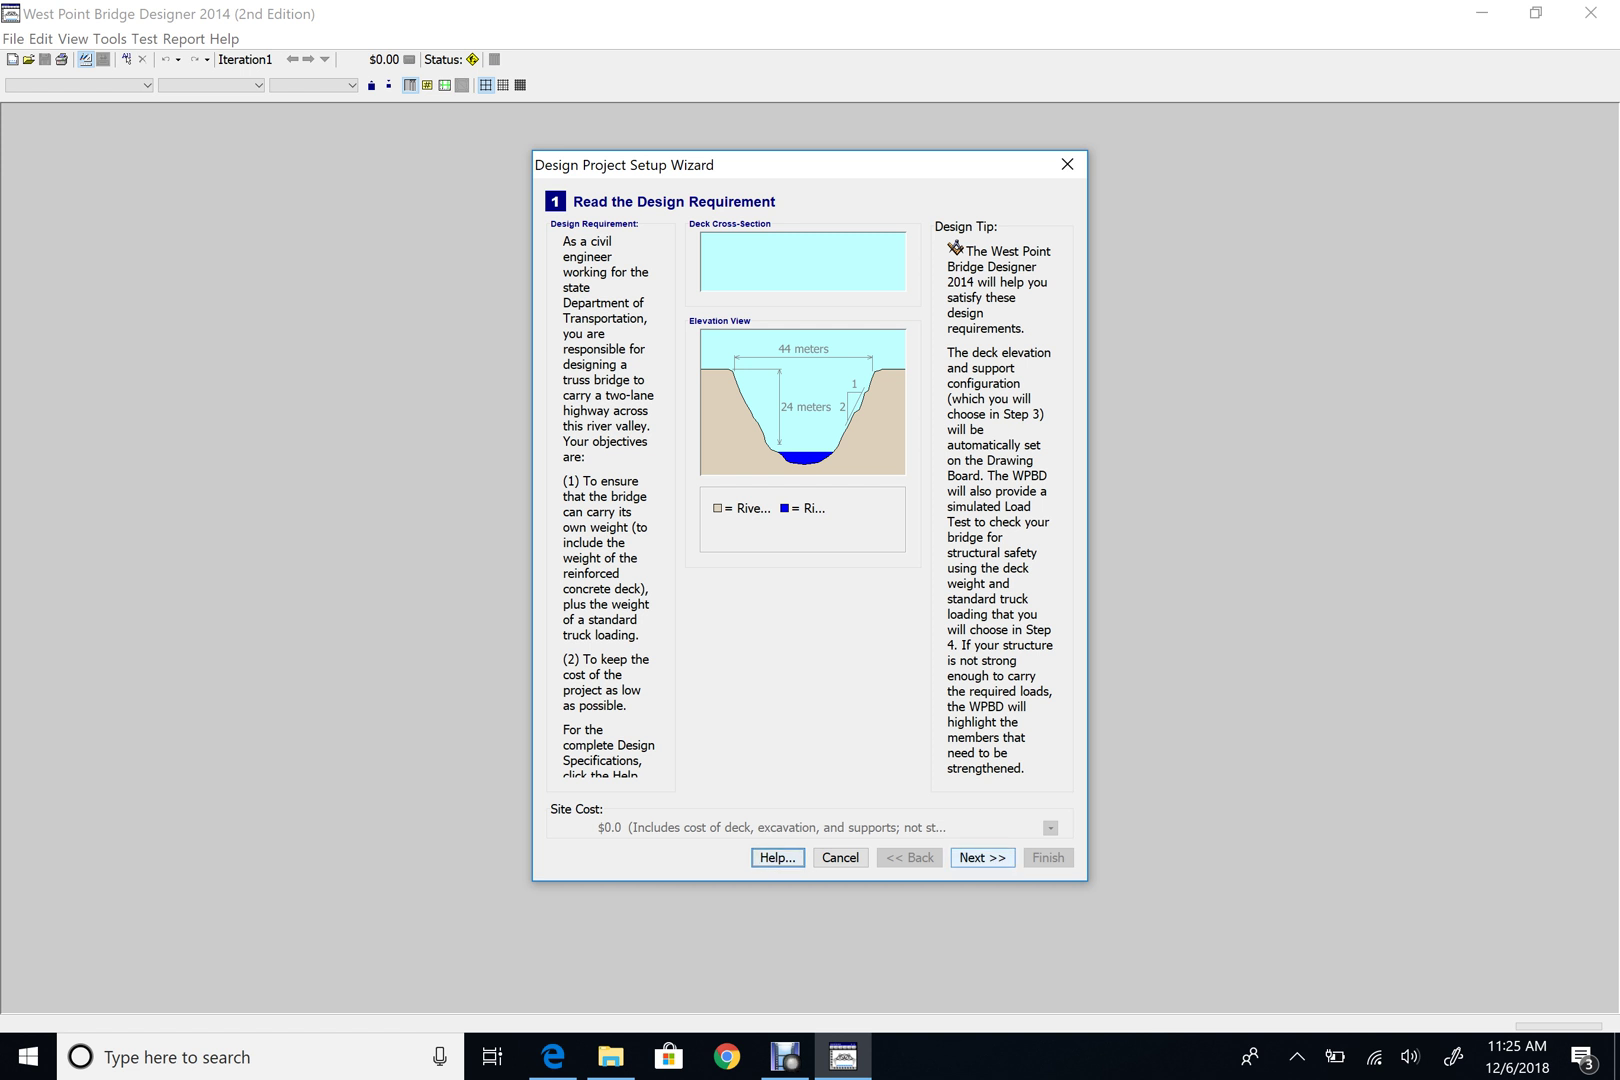
# Advance the setup wizard past the local contest step, leaving the contest code at No.
pyautogui.click(982, 857)
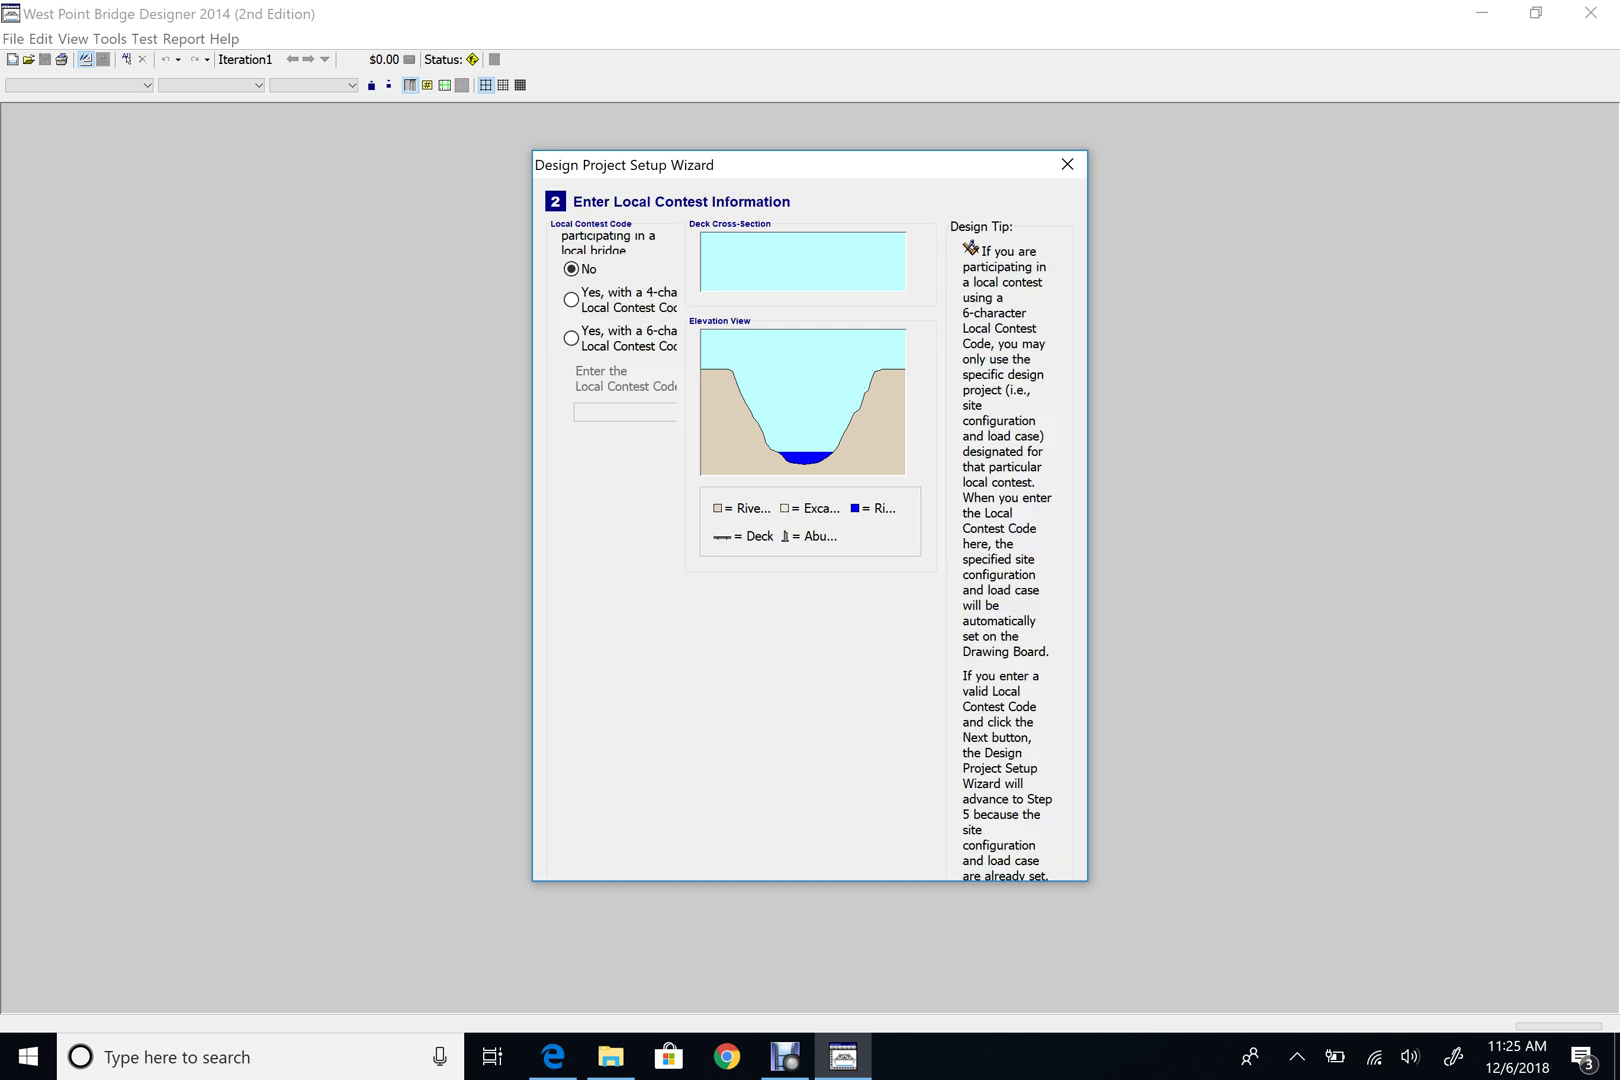
pyautogui.press('Return')
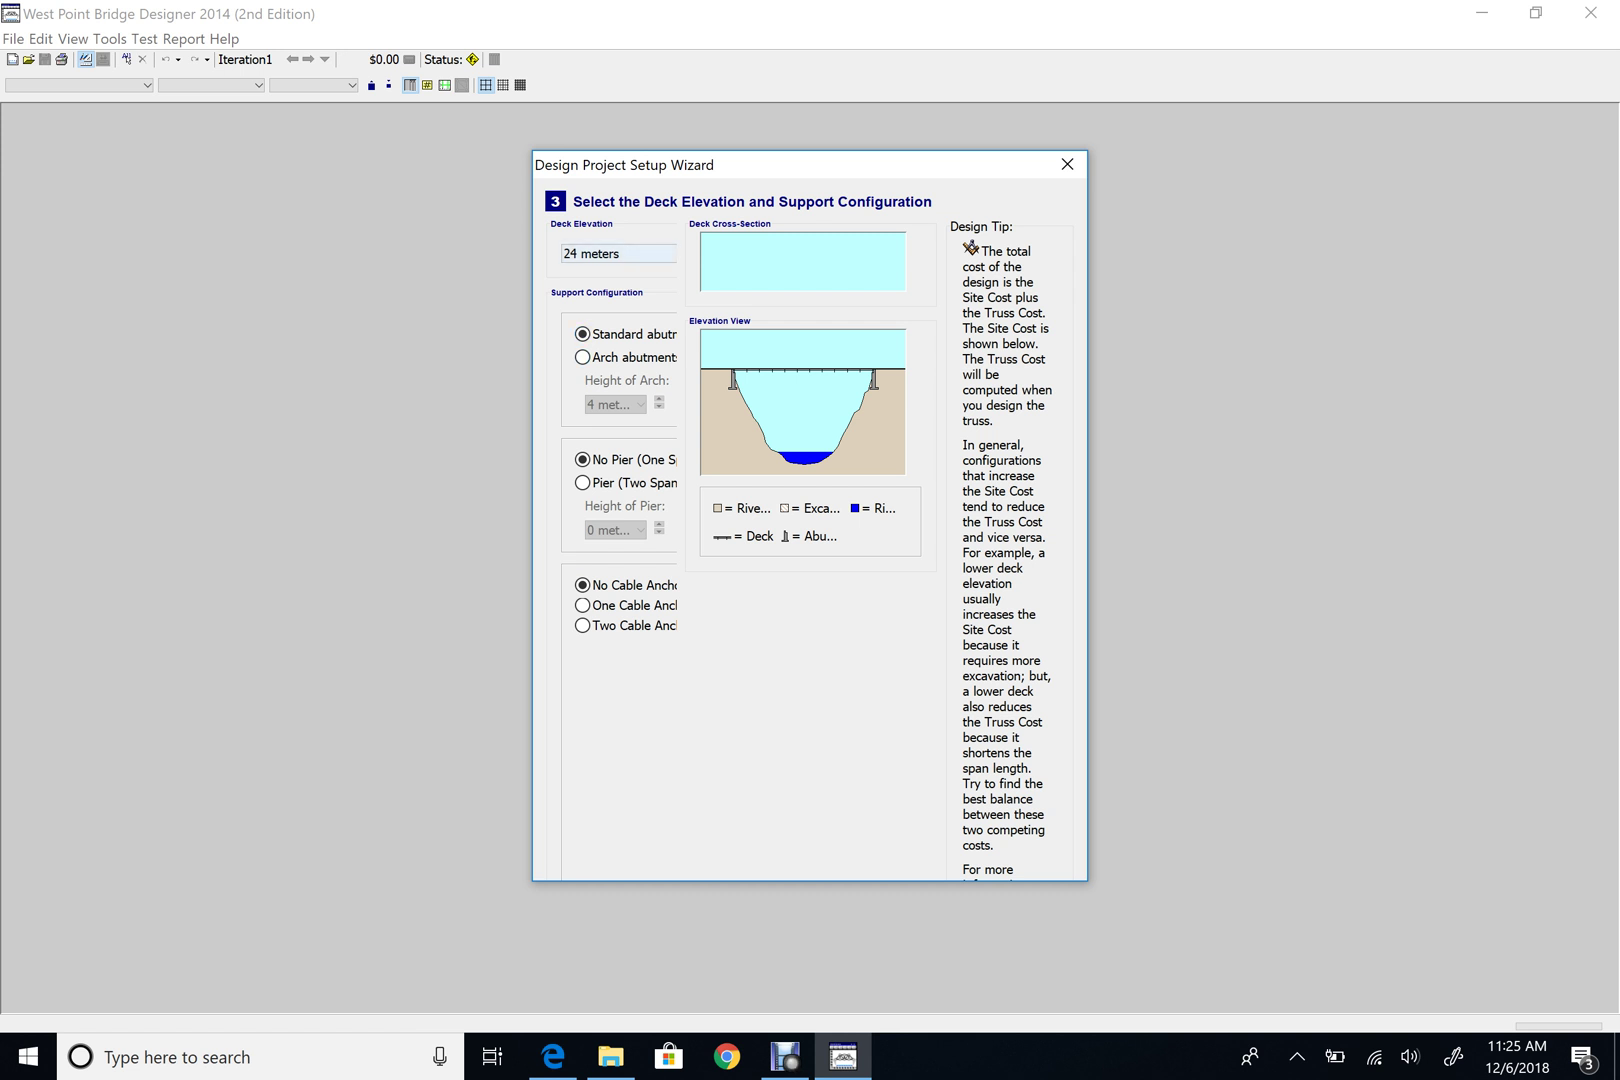
pyautogui.hotkey('alt', 'Down')
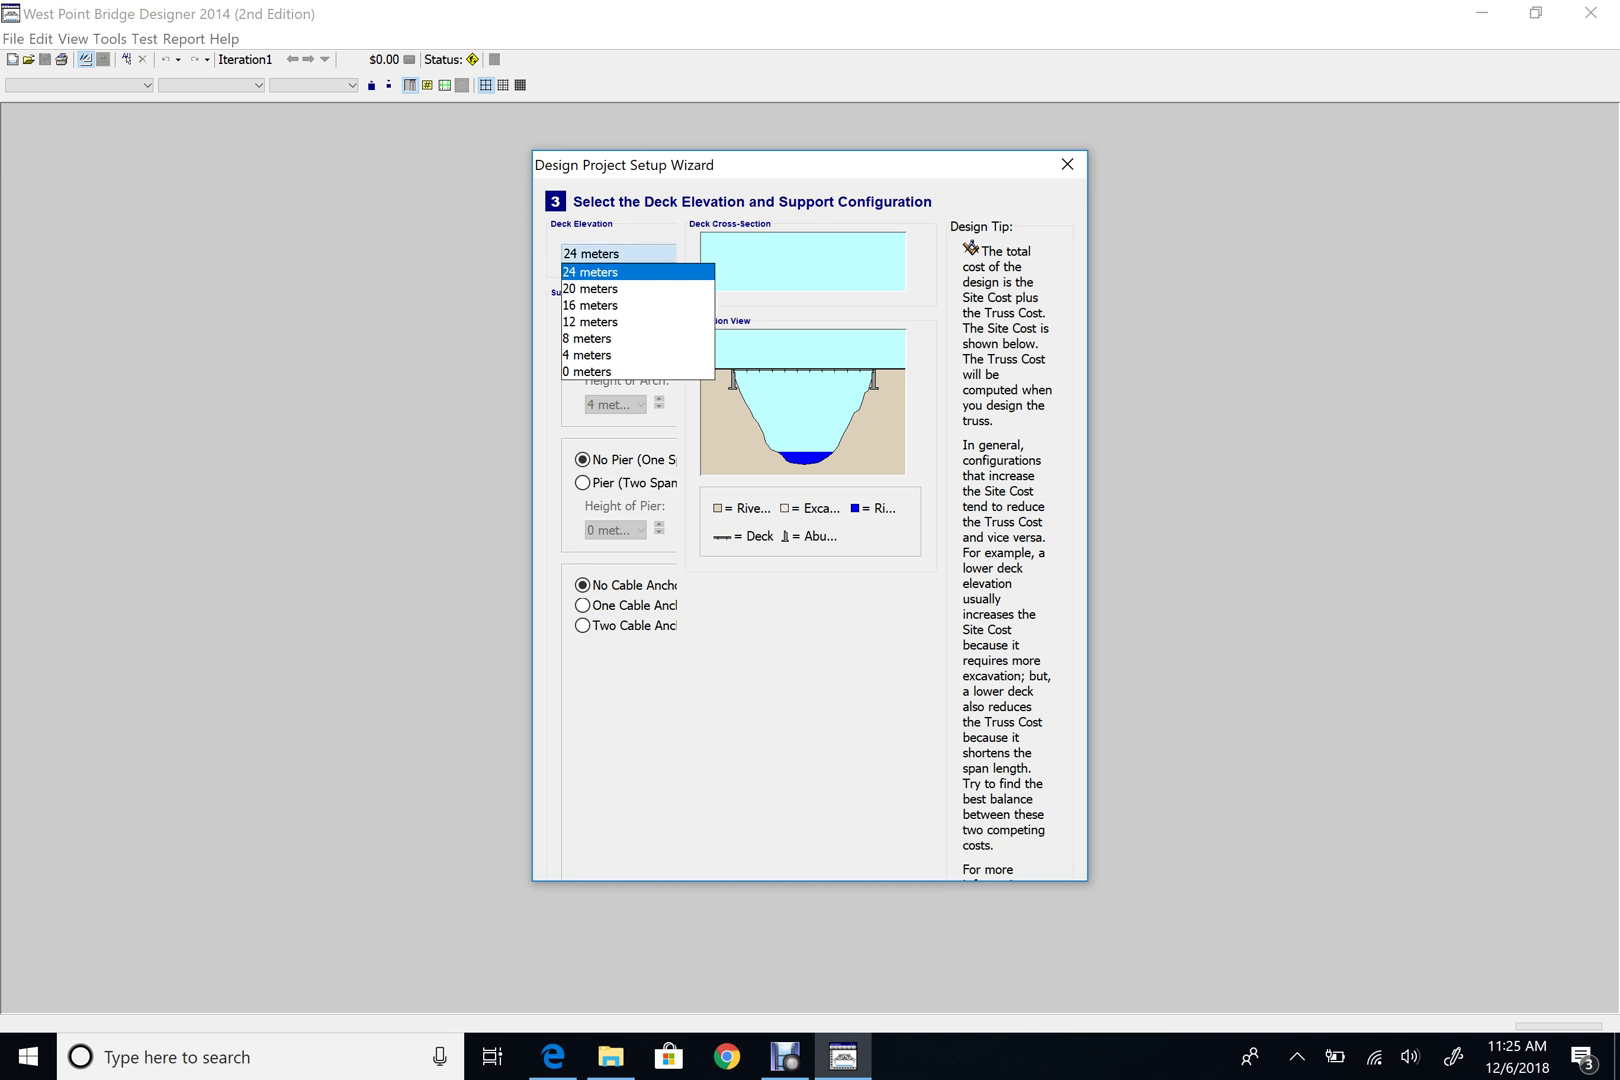
# Set a 16 m deck elevation with standard abutments and no pier, then finish setup.
pyautogui.press('Down')
pyautogui.press('Down')
pyautogui.press('Return')
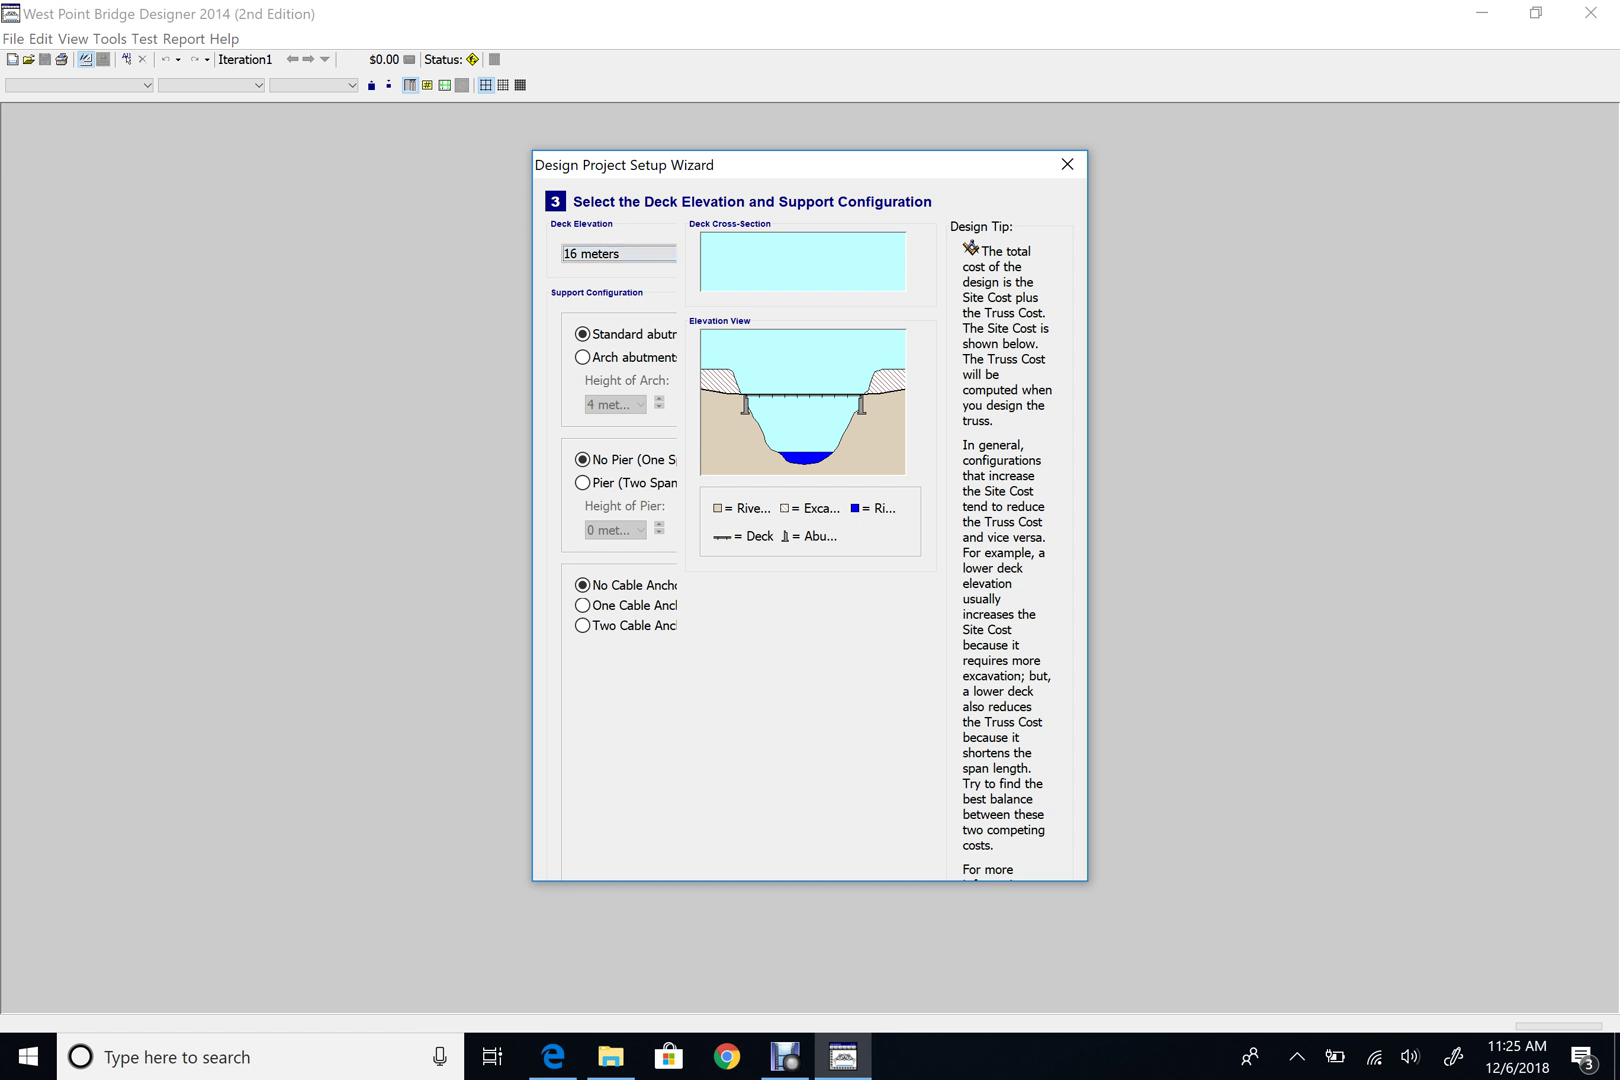
pyautogui.press('Tab')
pyautogui.press('Tab')
pyautogui.press('Tab')
pyautogui.press('Tab')
pyautogui.press('Tab')
pyautogui.press('Tab')
pyautogui.press('Tab')
pyautogui.press('Tab')
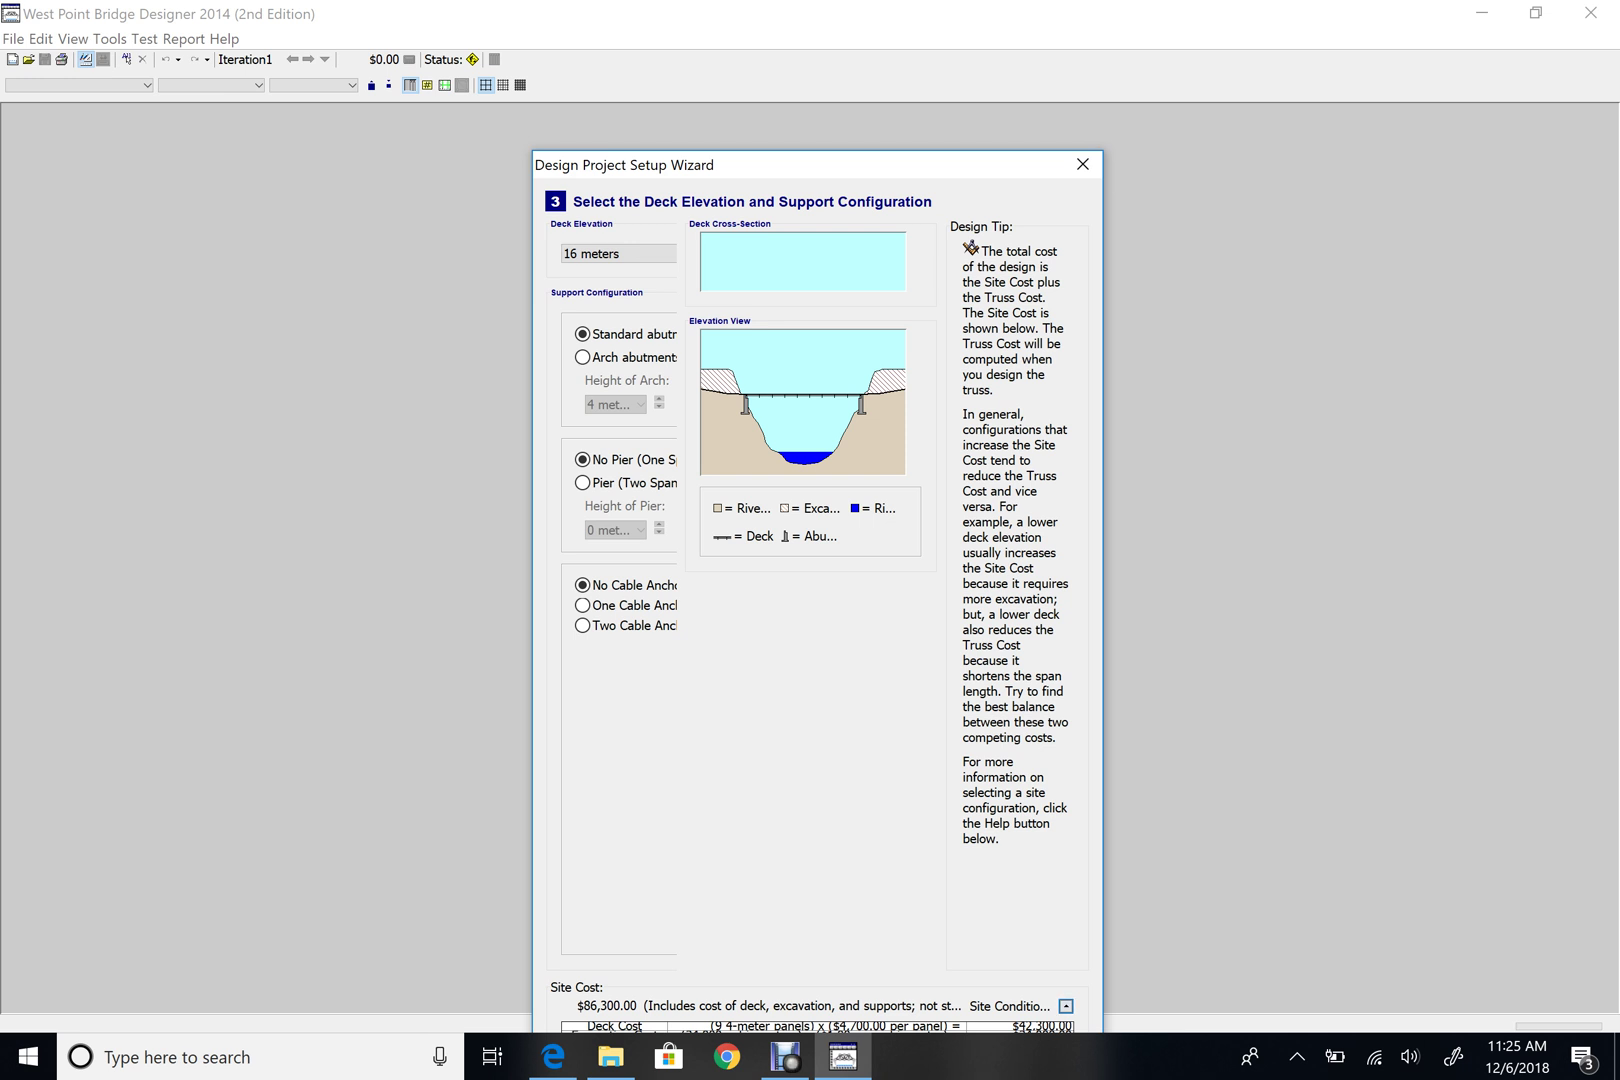
pyautogui.moveTo(870, 169); pyautogui.dragTo(863, 45)
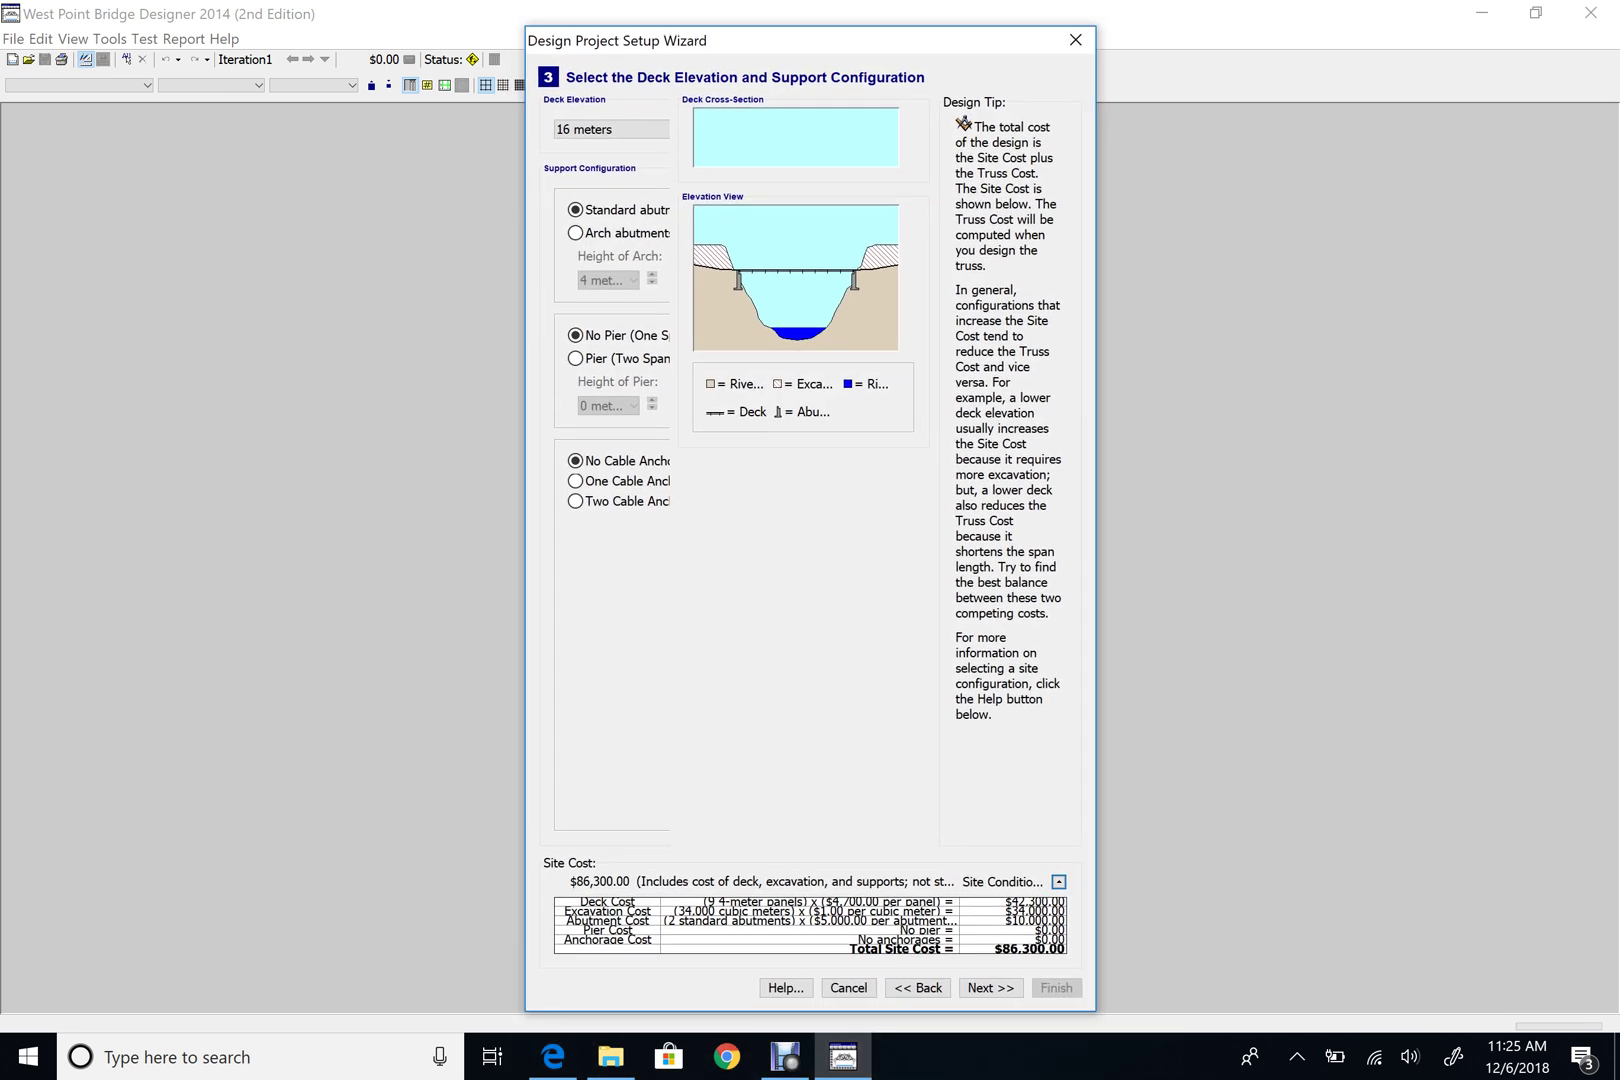
pyautogui.press('Return')
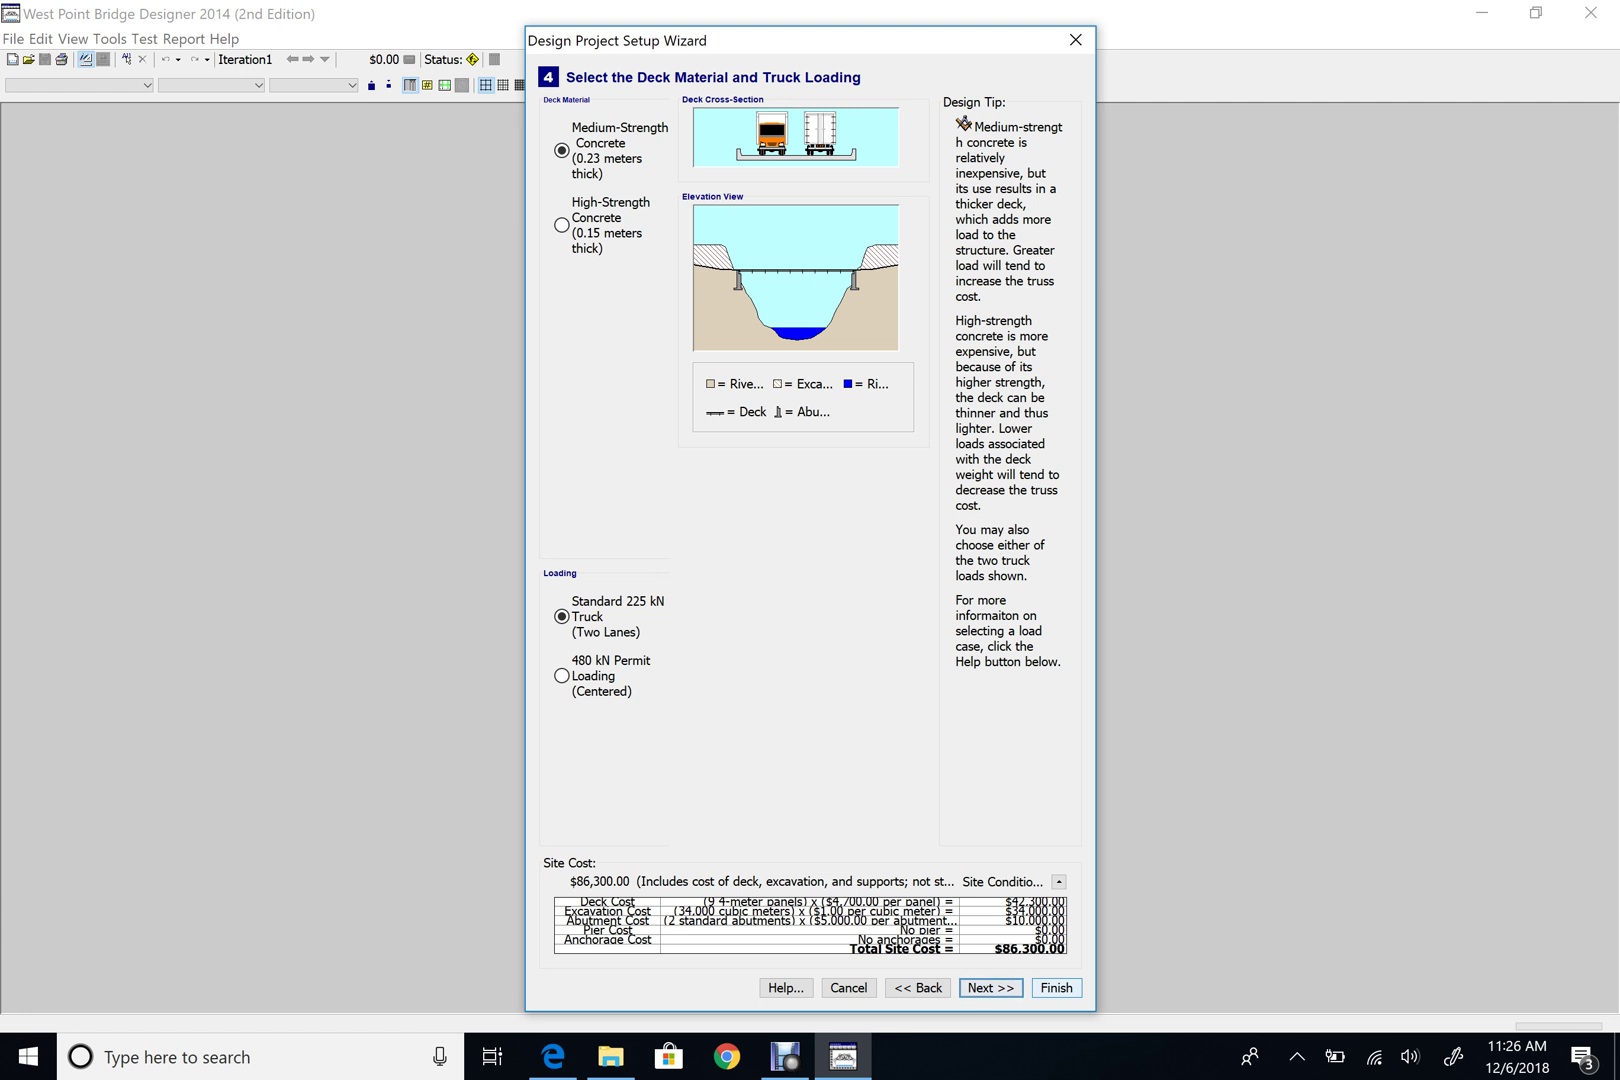
pyautogui.click(1056, 987)
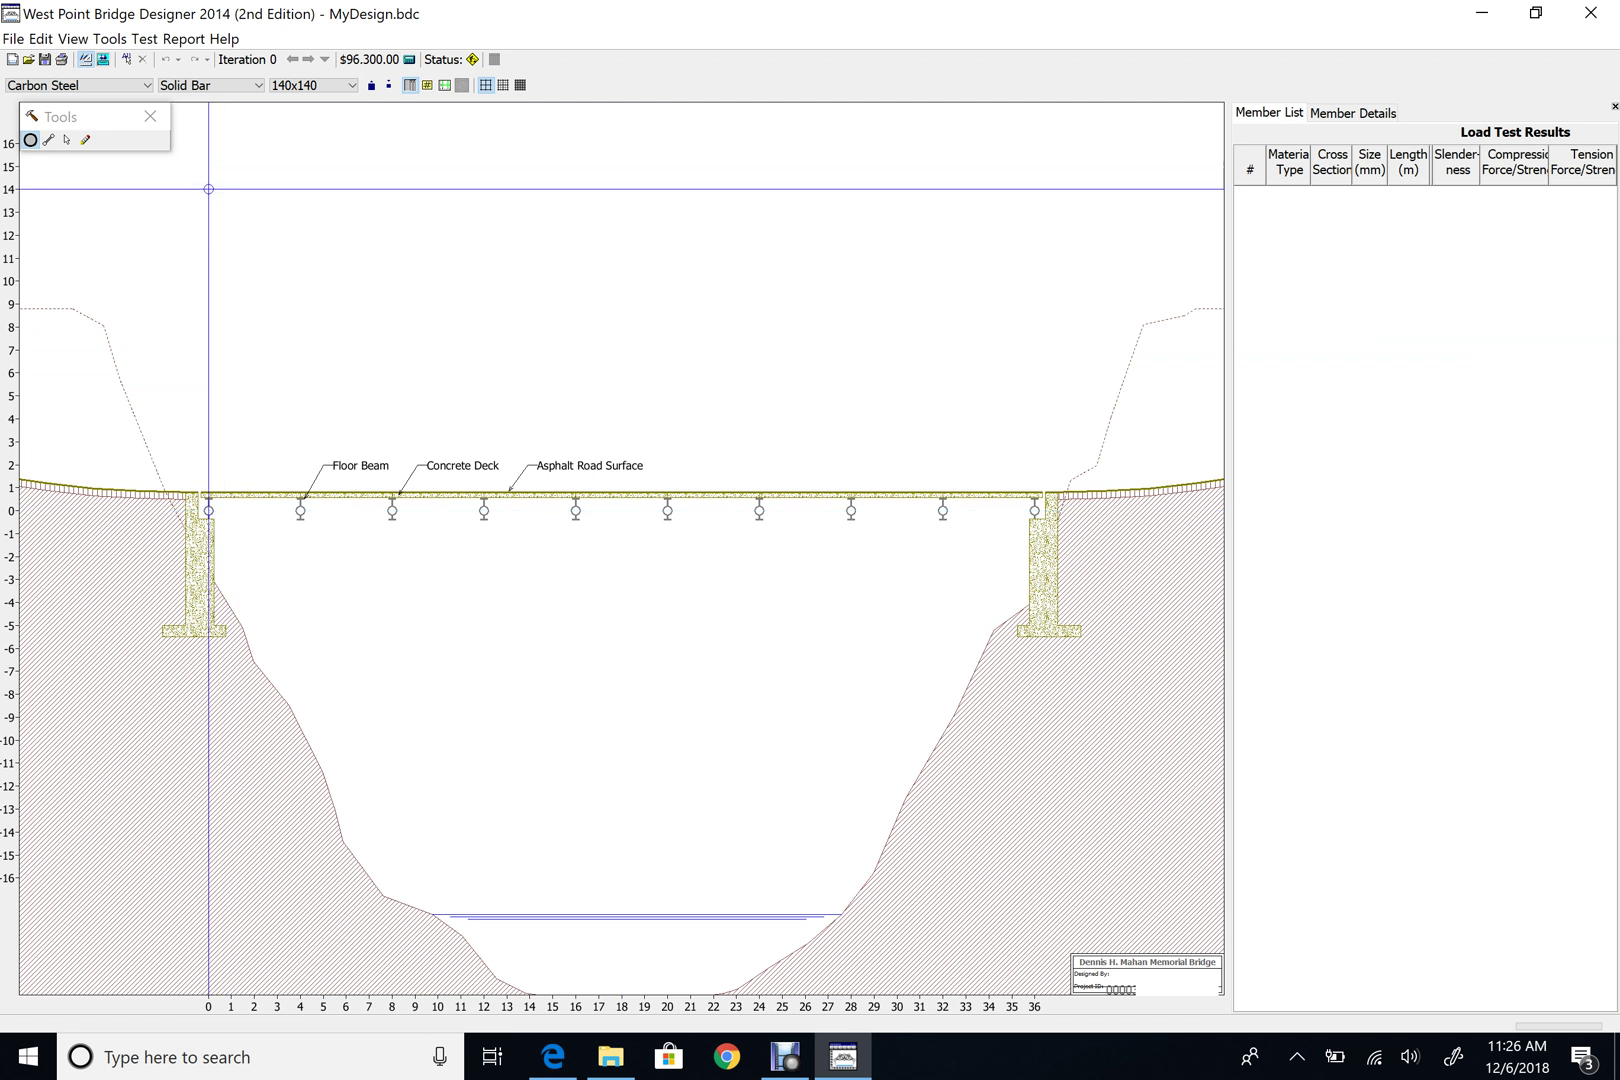
# Move the floating Tools palette down and to the right.
pyautogui.moveTo(90, 116); pyautogui.dragTo(159, 135)
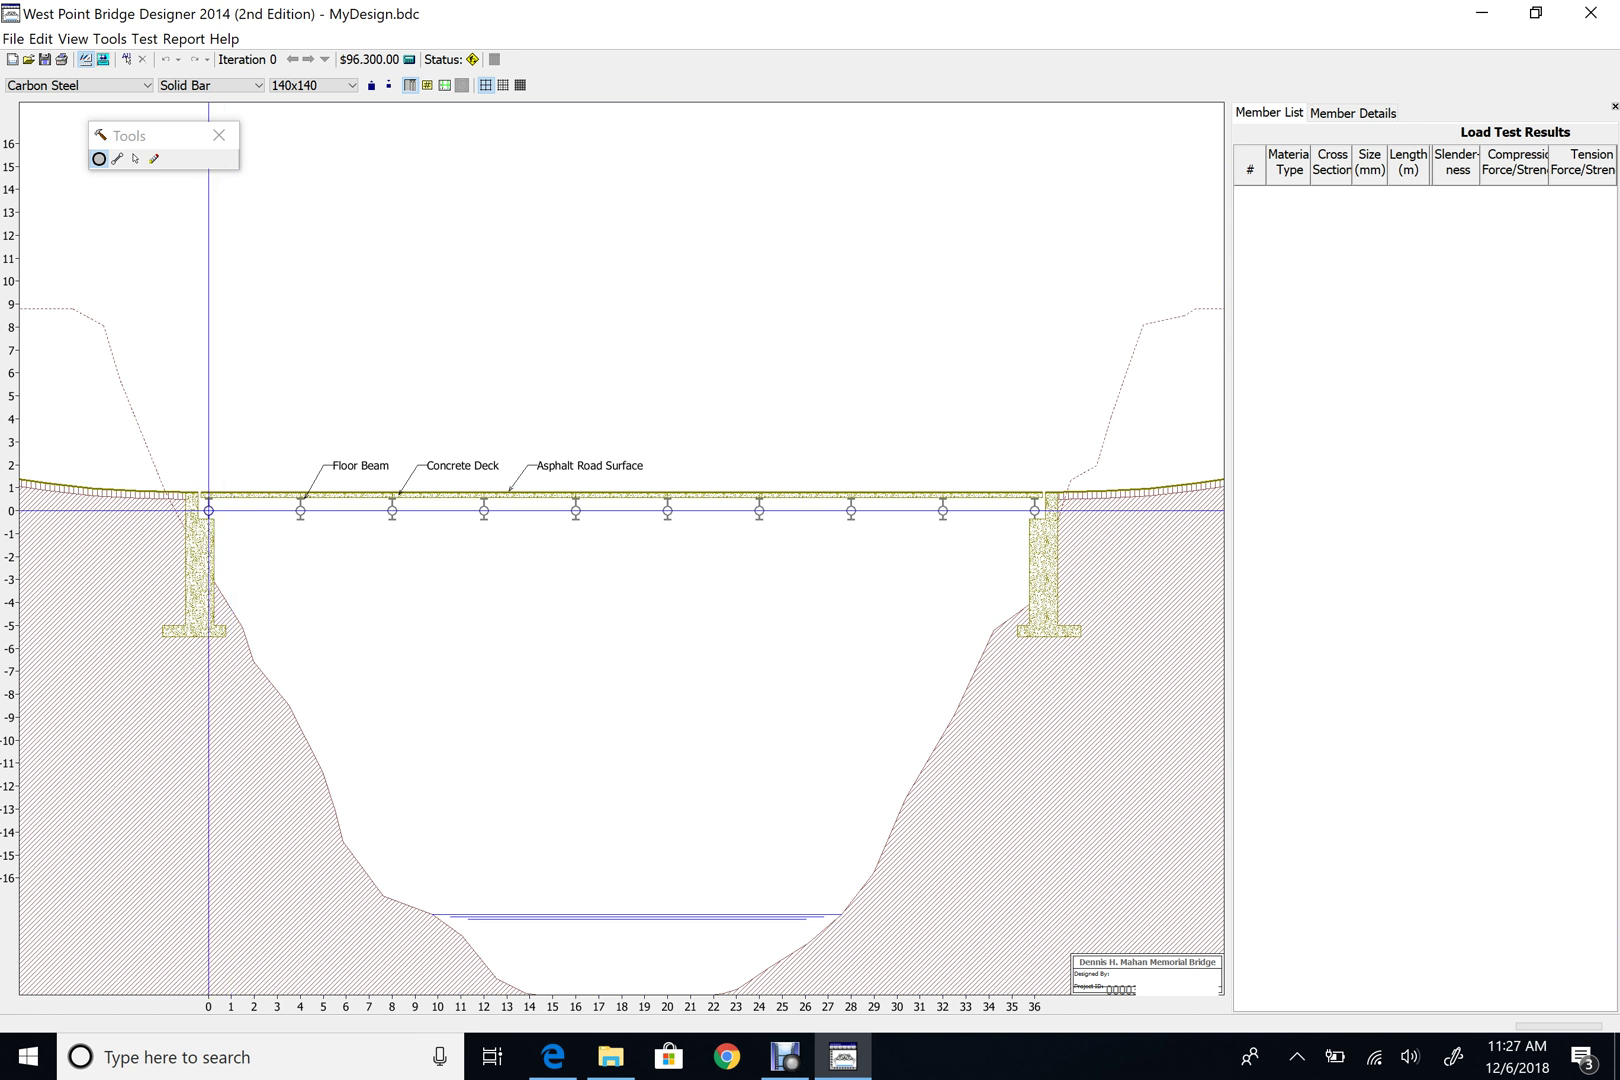
pyautogui.click(231, 511)
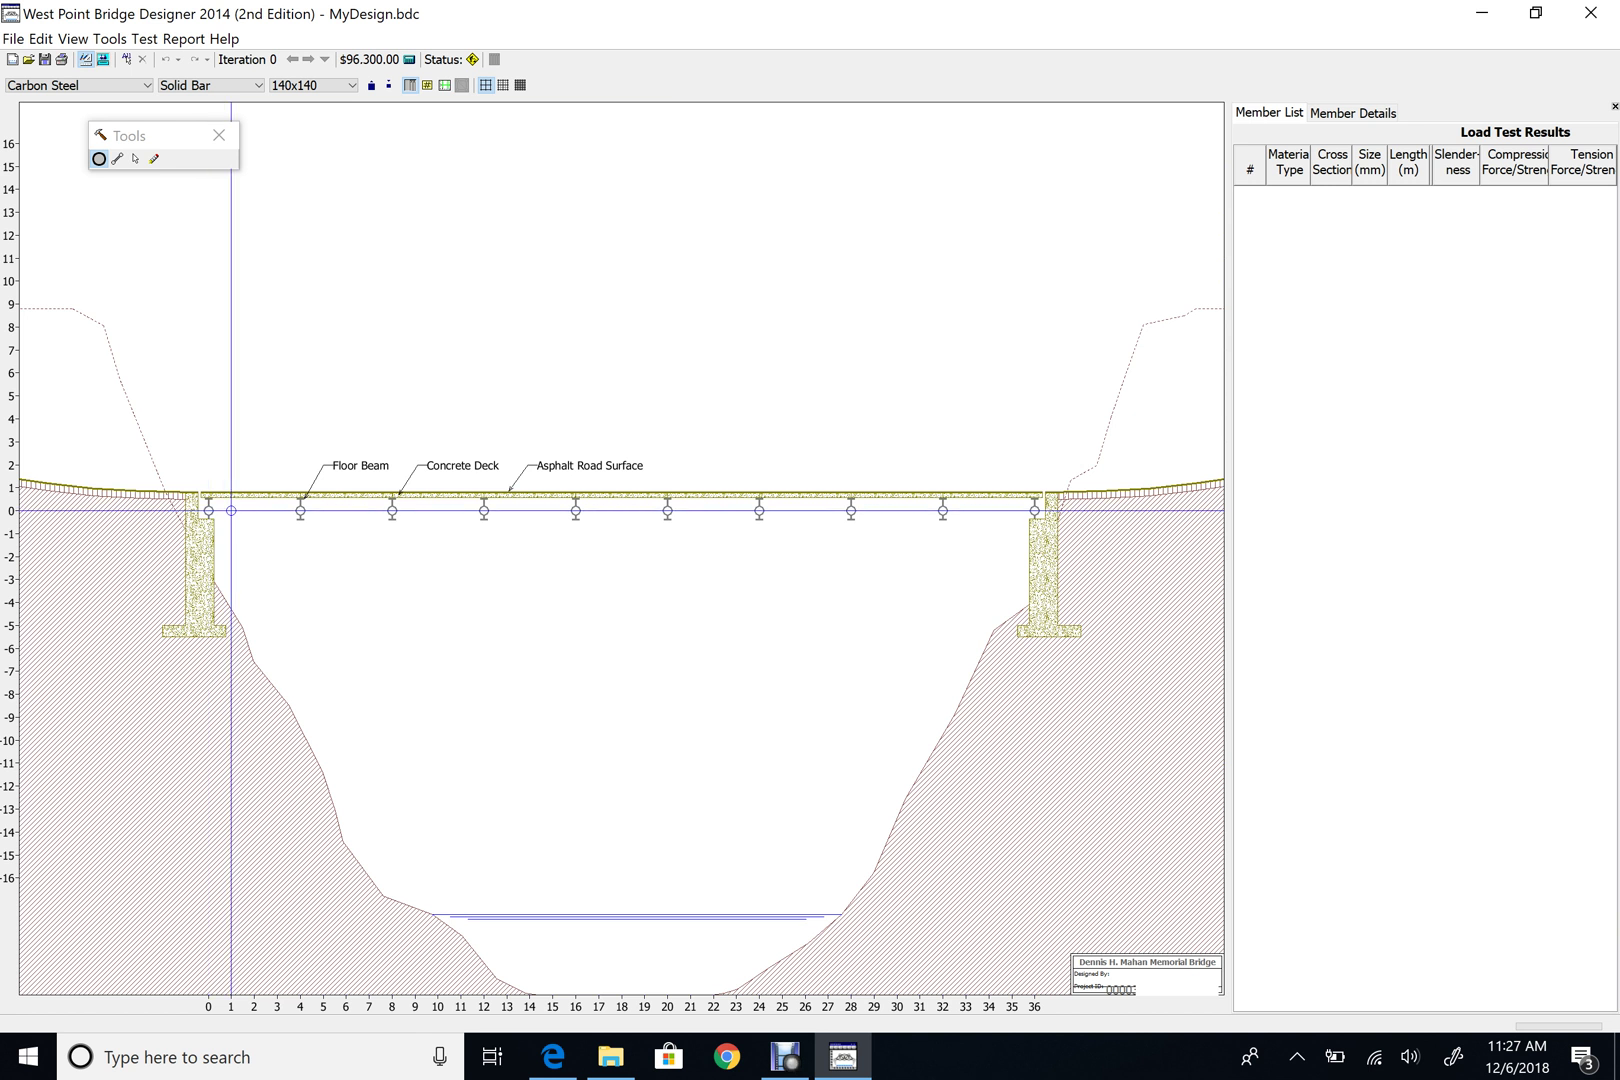
pyautogui.hotkey('ctrl', 'z')
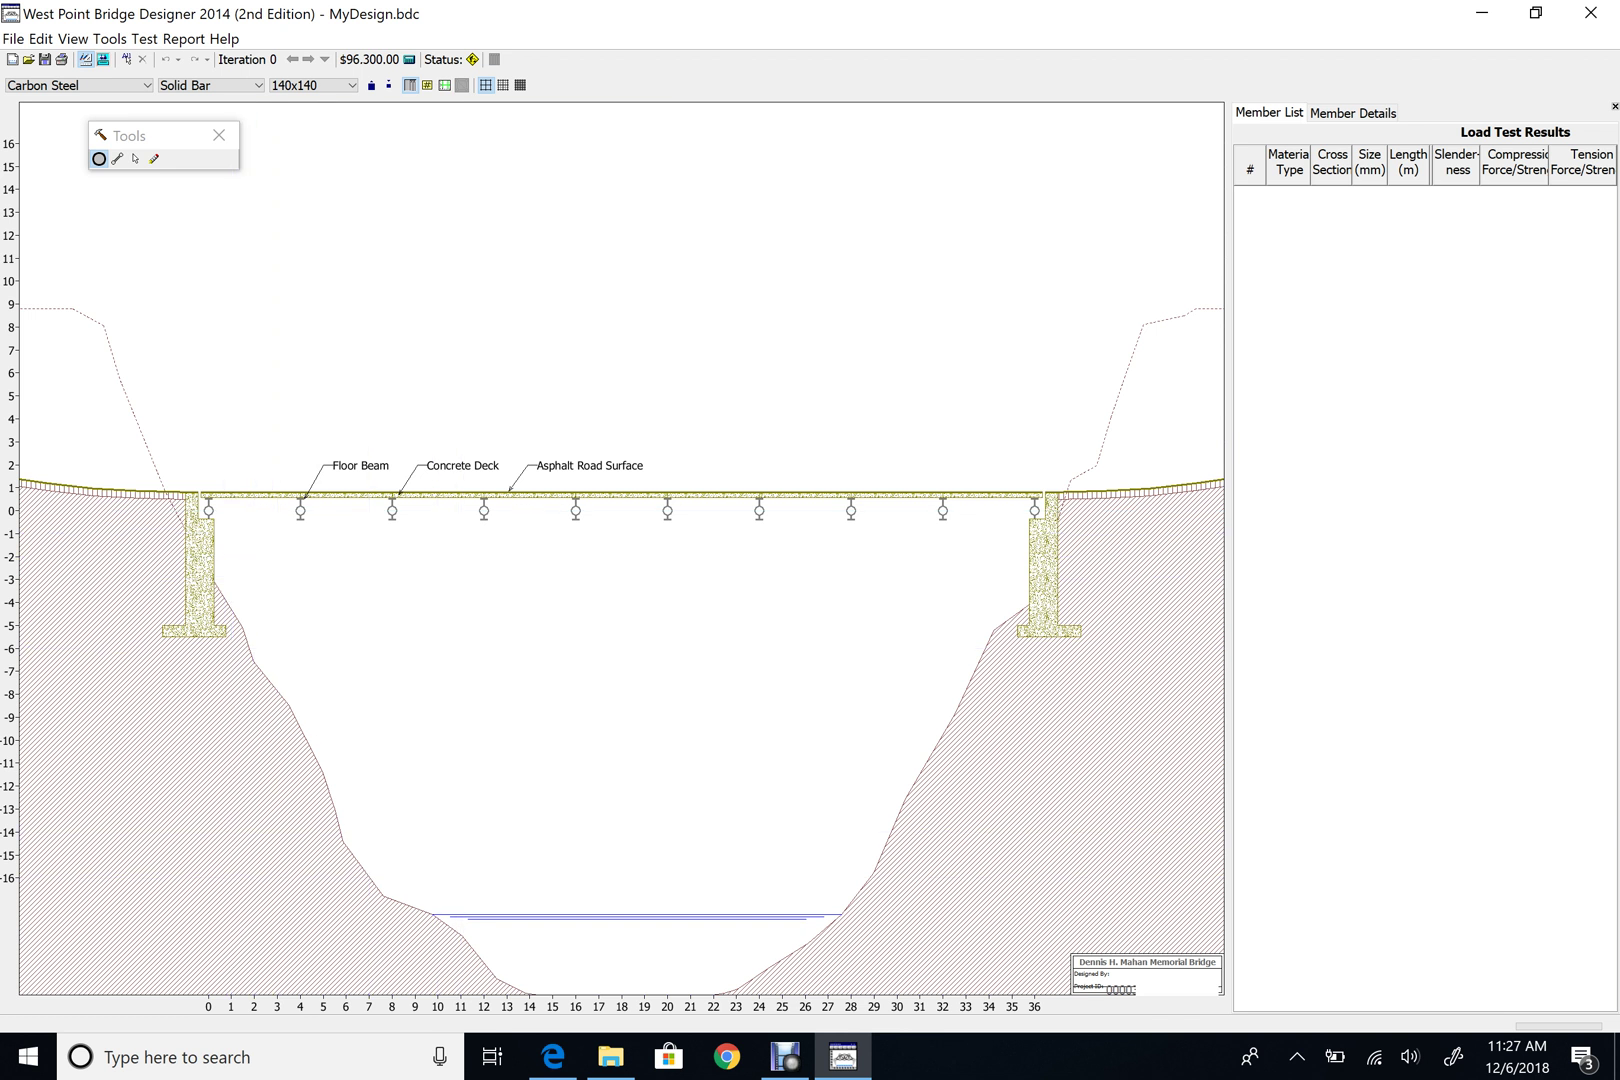
pyautogui.click(231, 511)
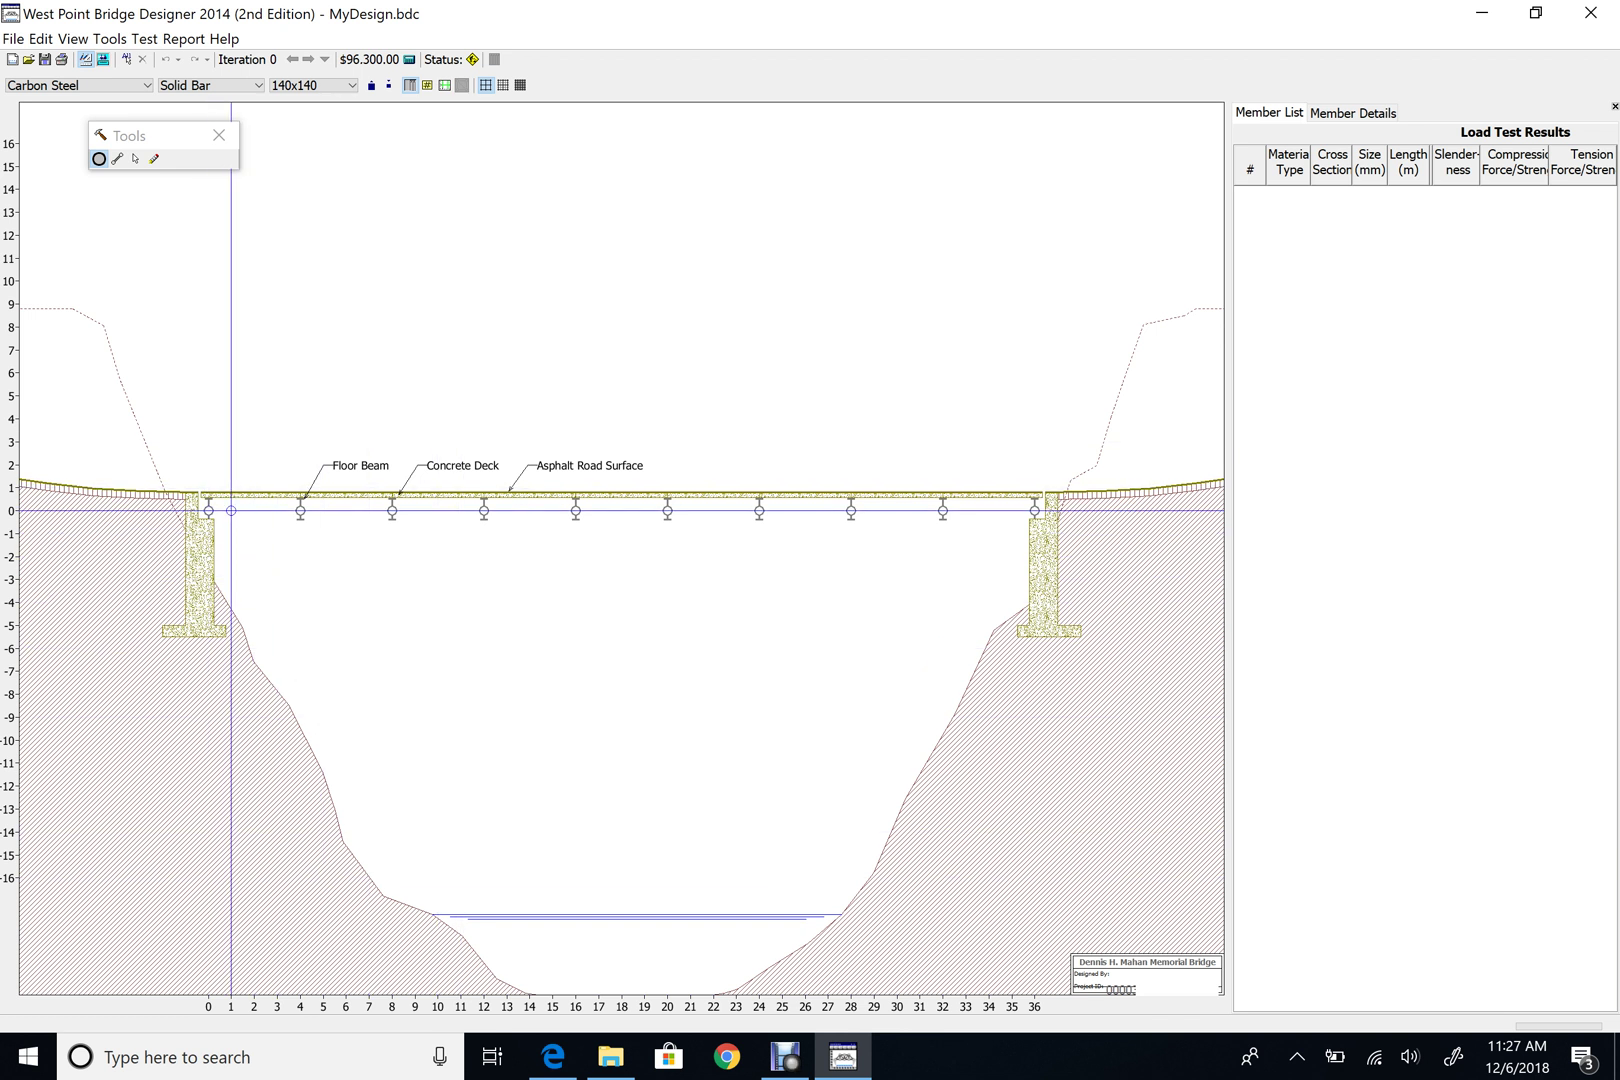
pyautogui.moveTo(231, 511); pyautogui.dragTo(1034, 511)
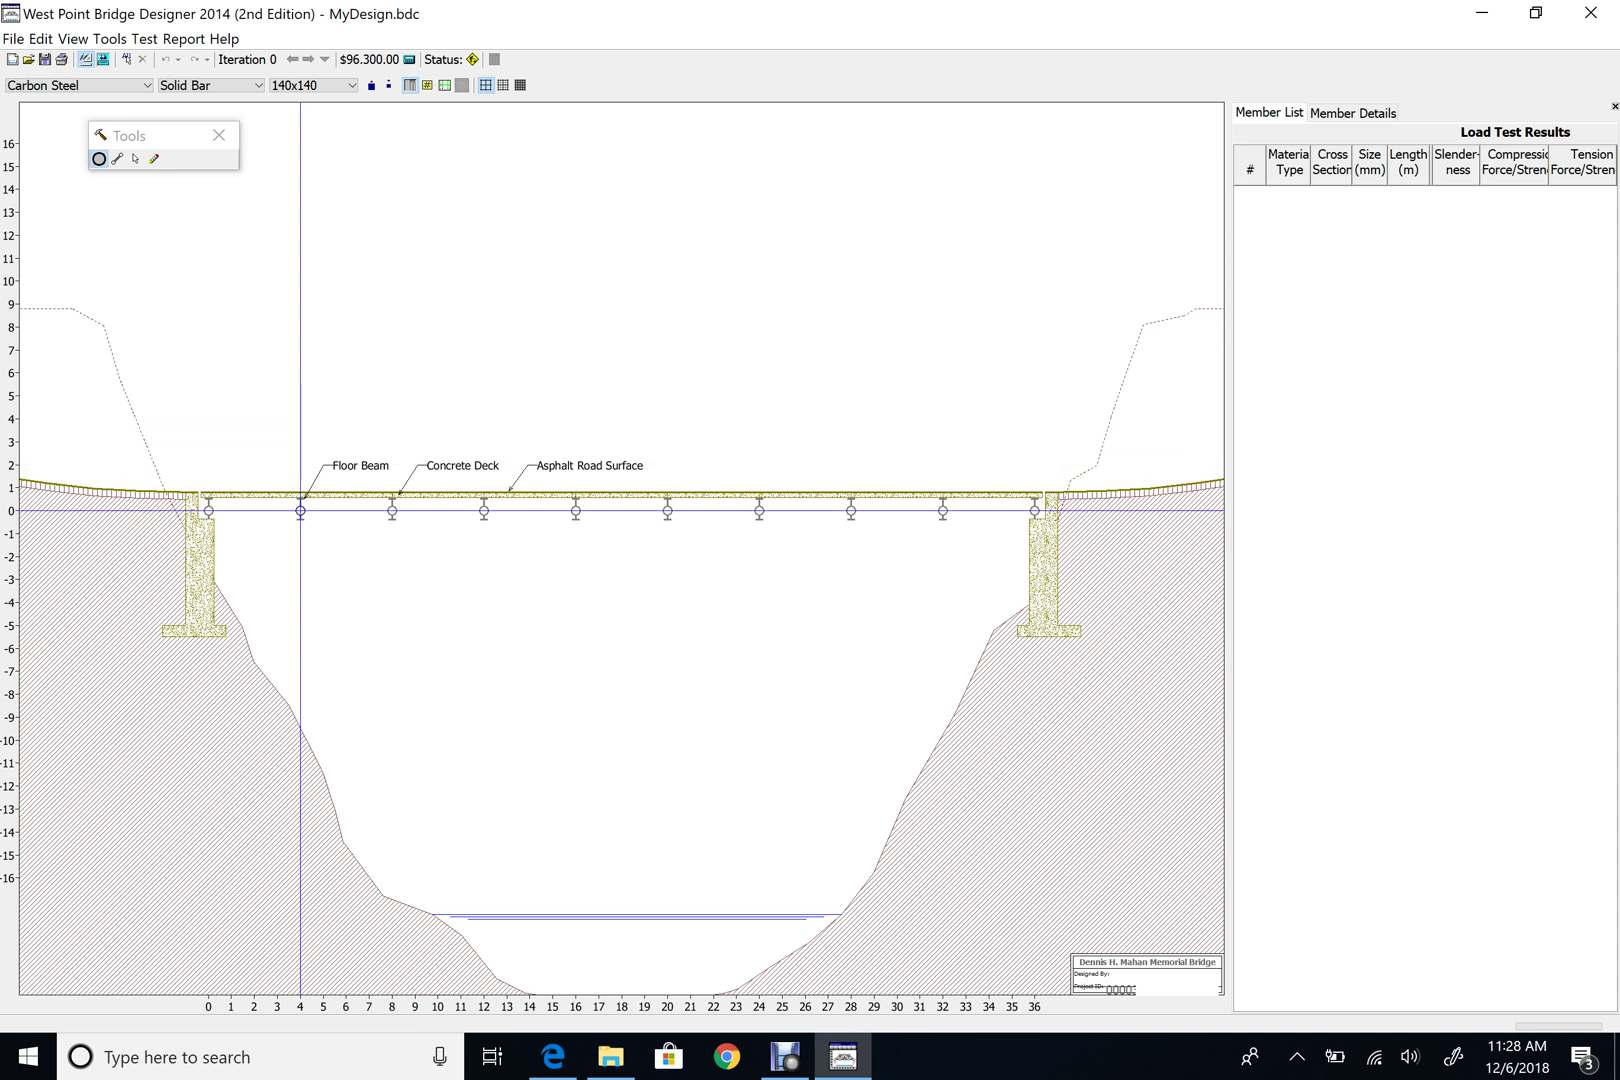
# Add eight arch joints at (4,5), (8,7), (12,8), (16,9), (20,9), (24,8), (28,7) and (32,5).
pyautogui.click(300, 396)
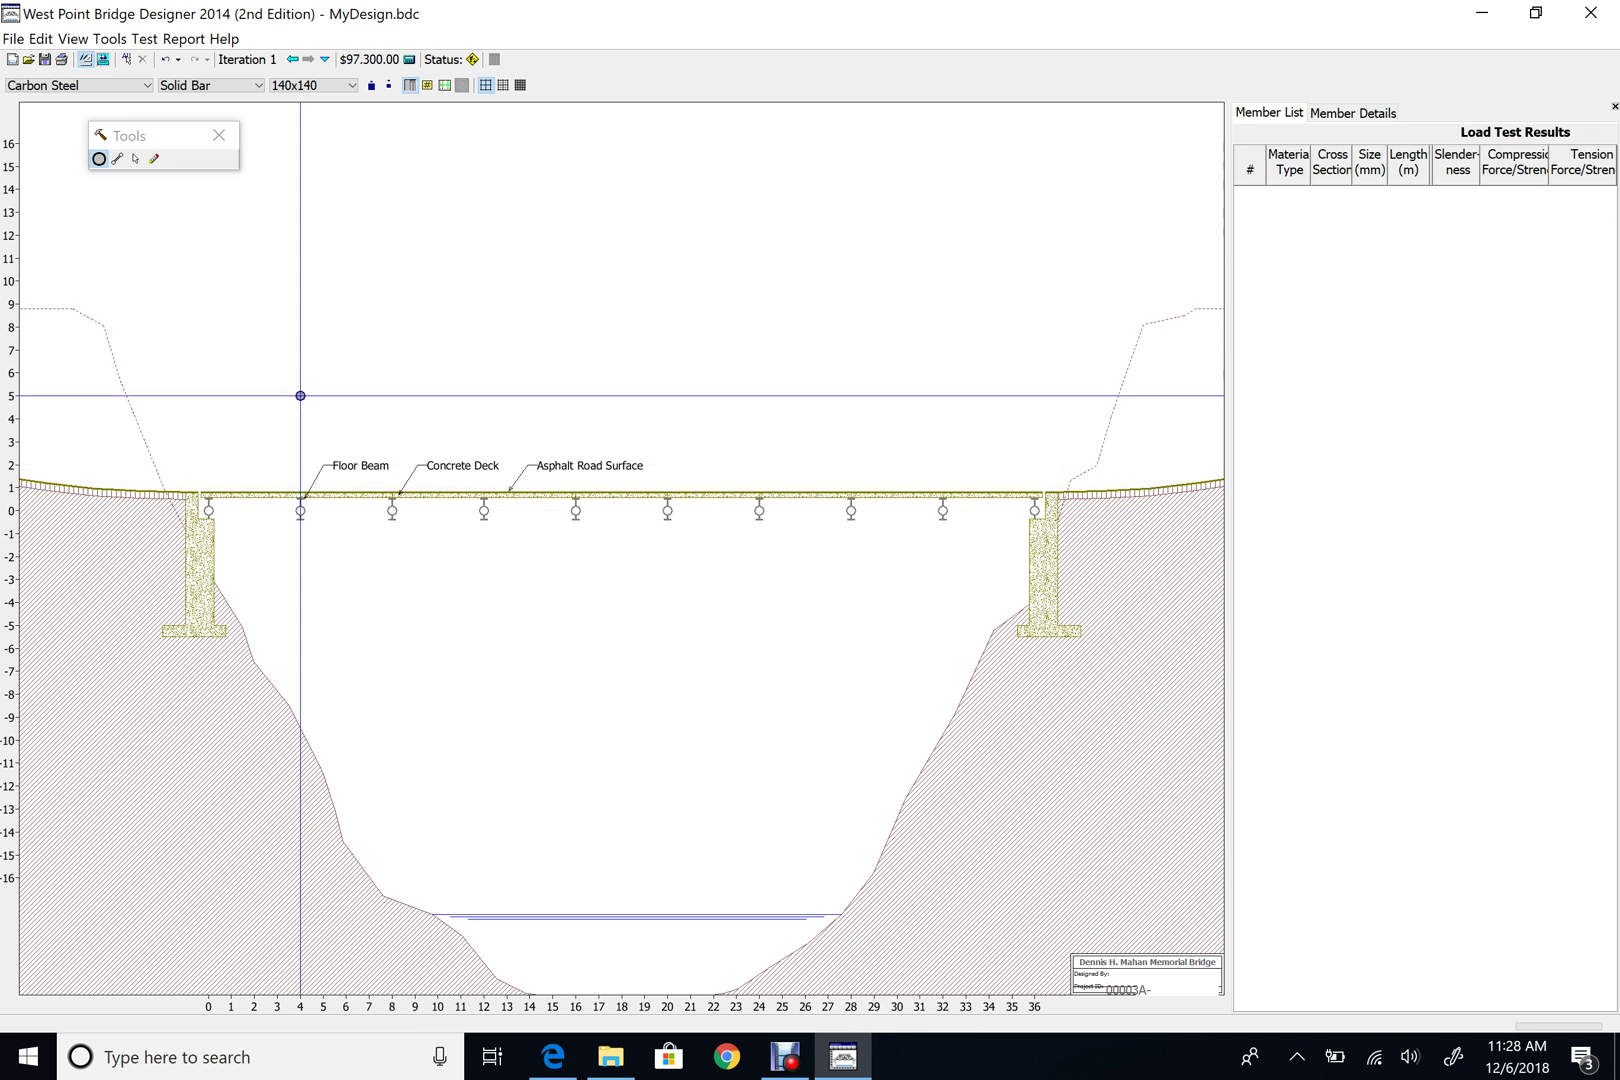
pyautogui.click(392, 350)
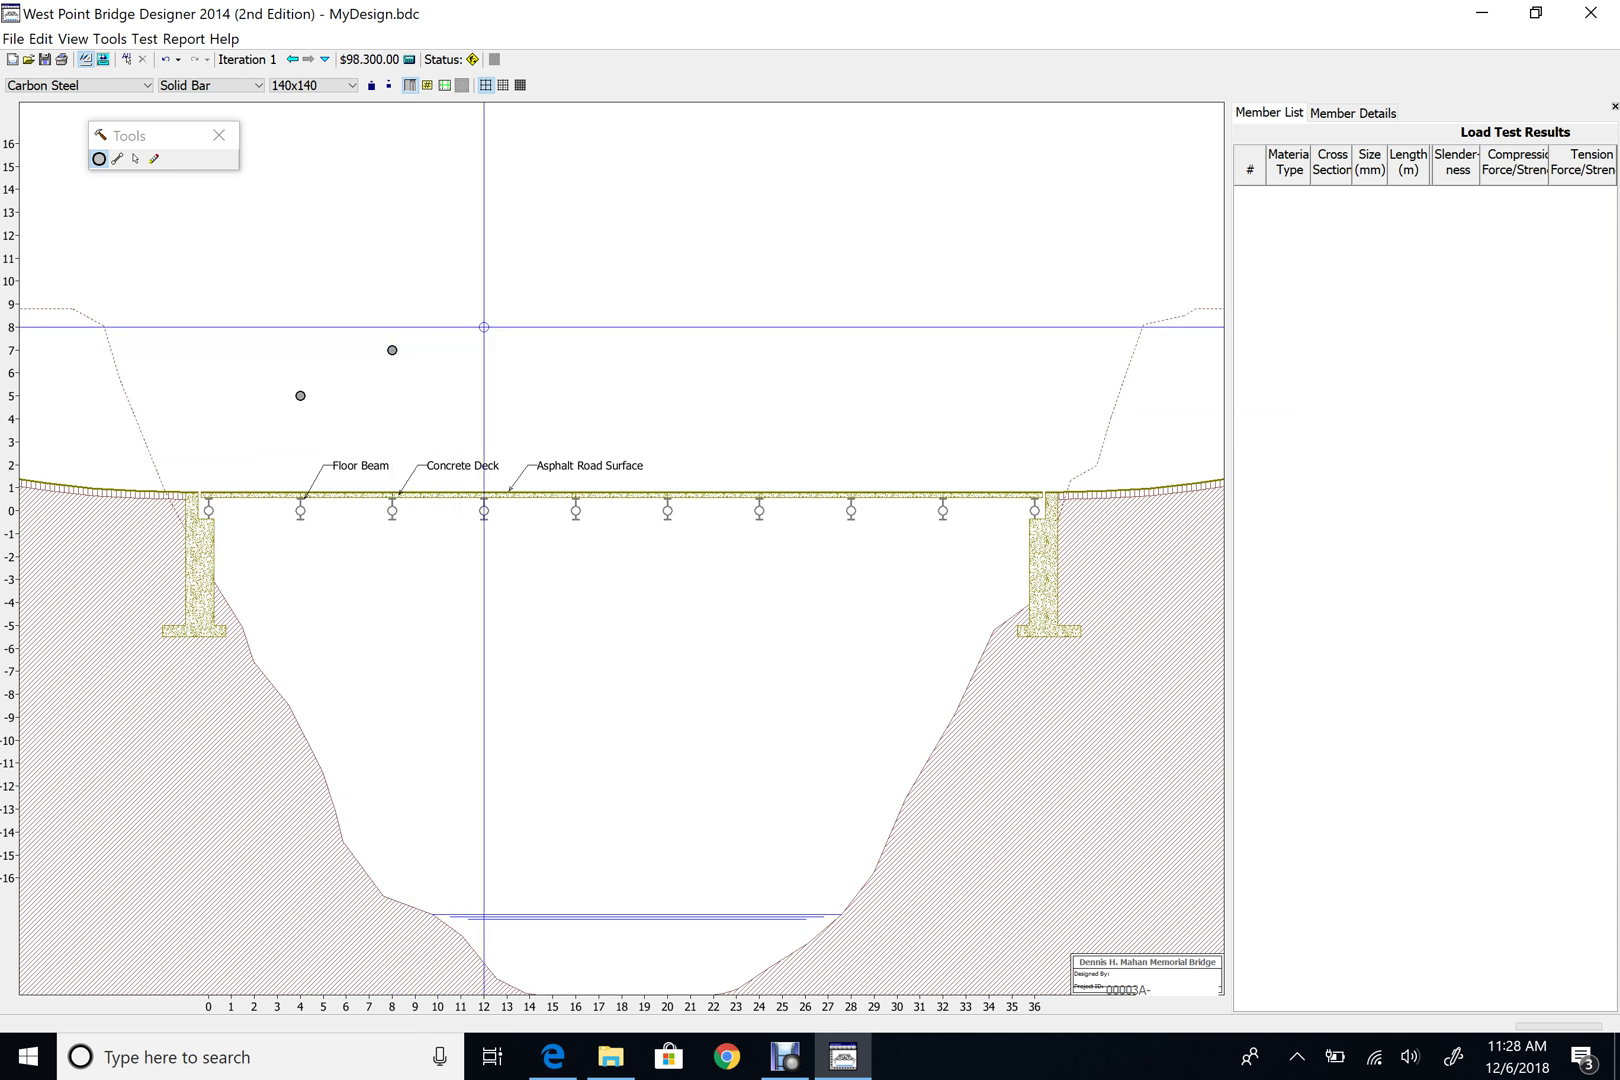
pyautogui.click(484, 327)
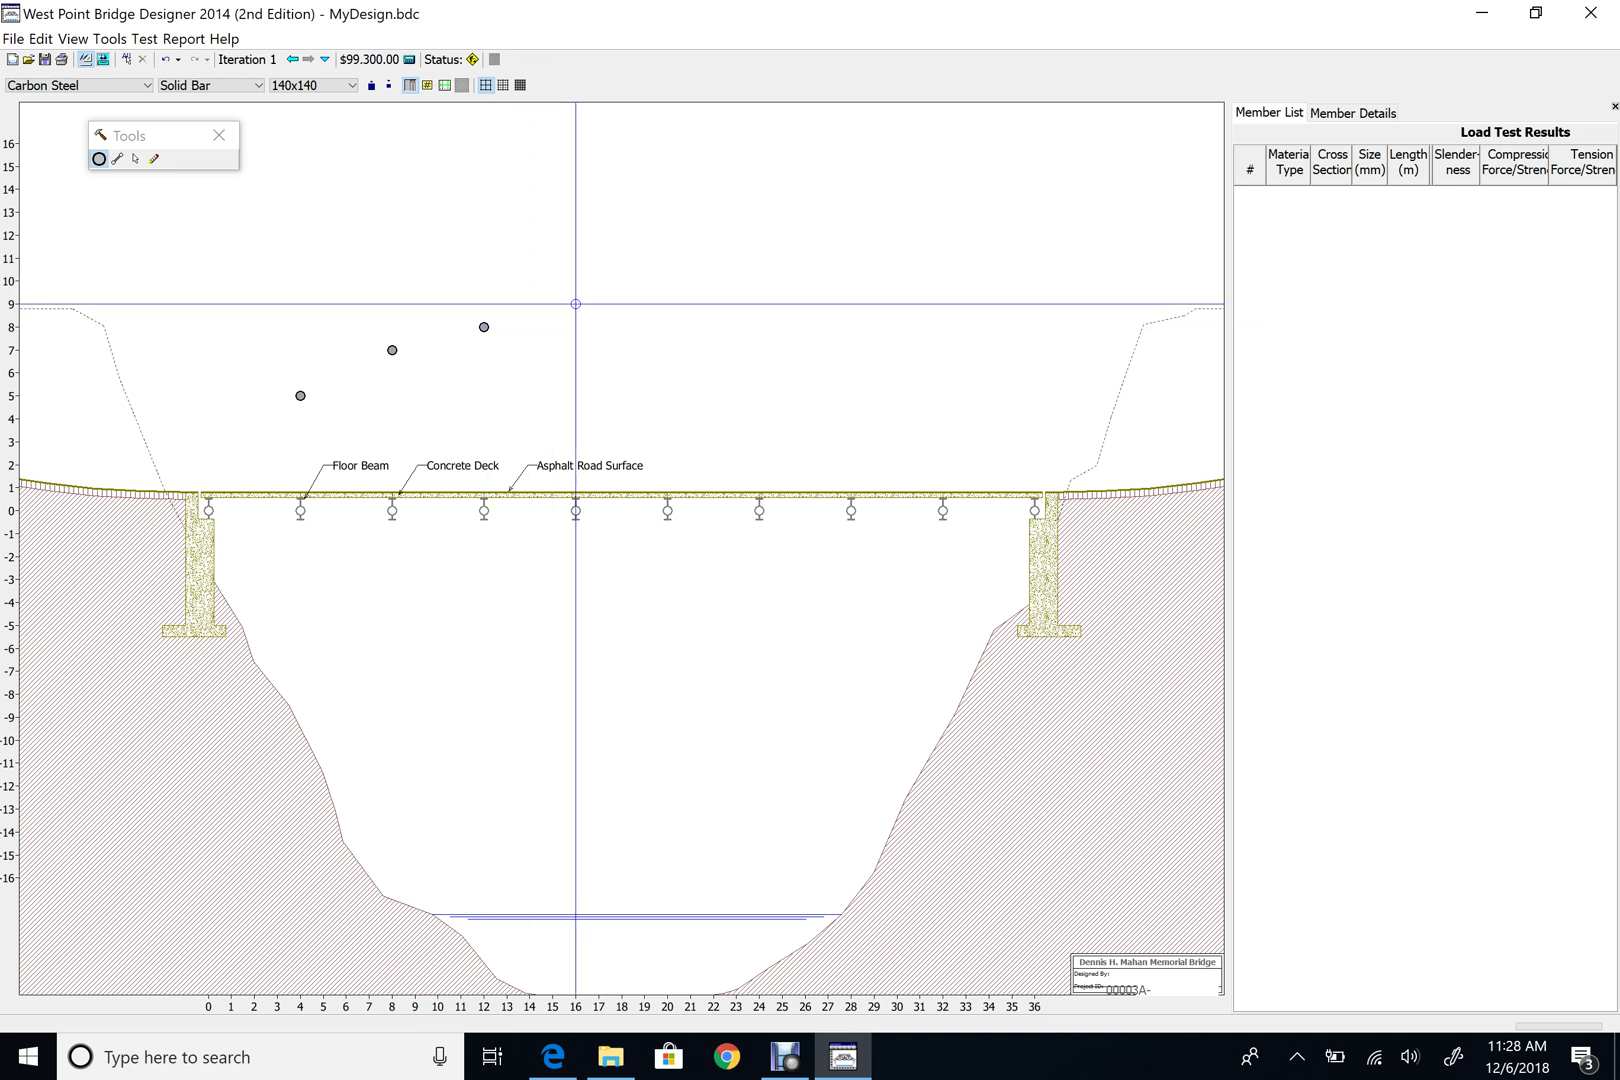
pyautogui.click(575, 304)
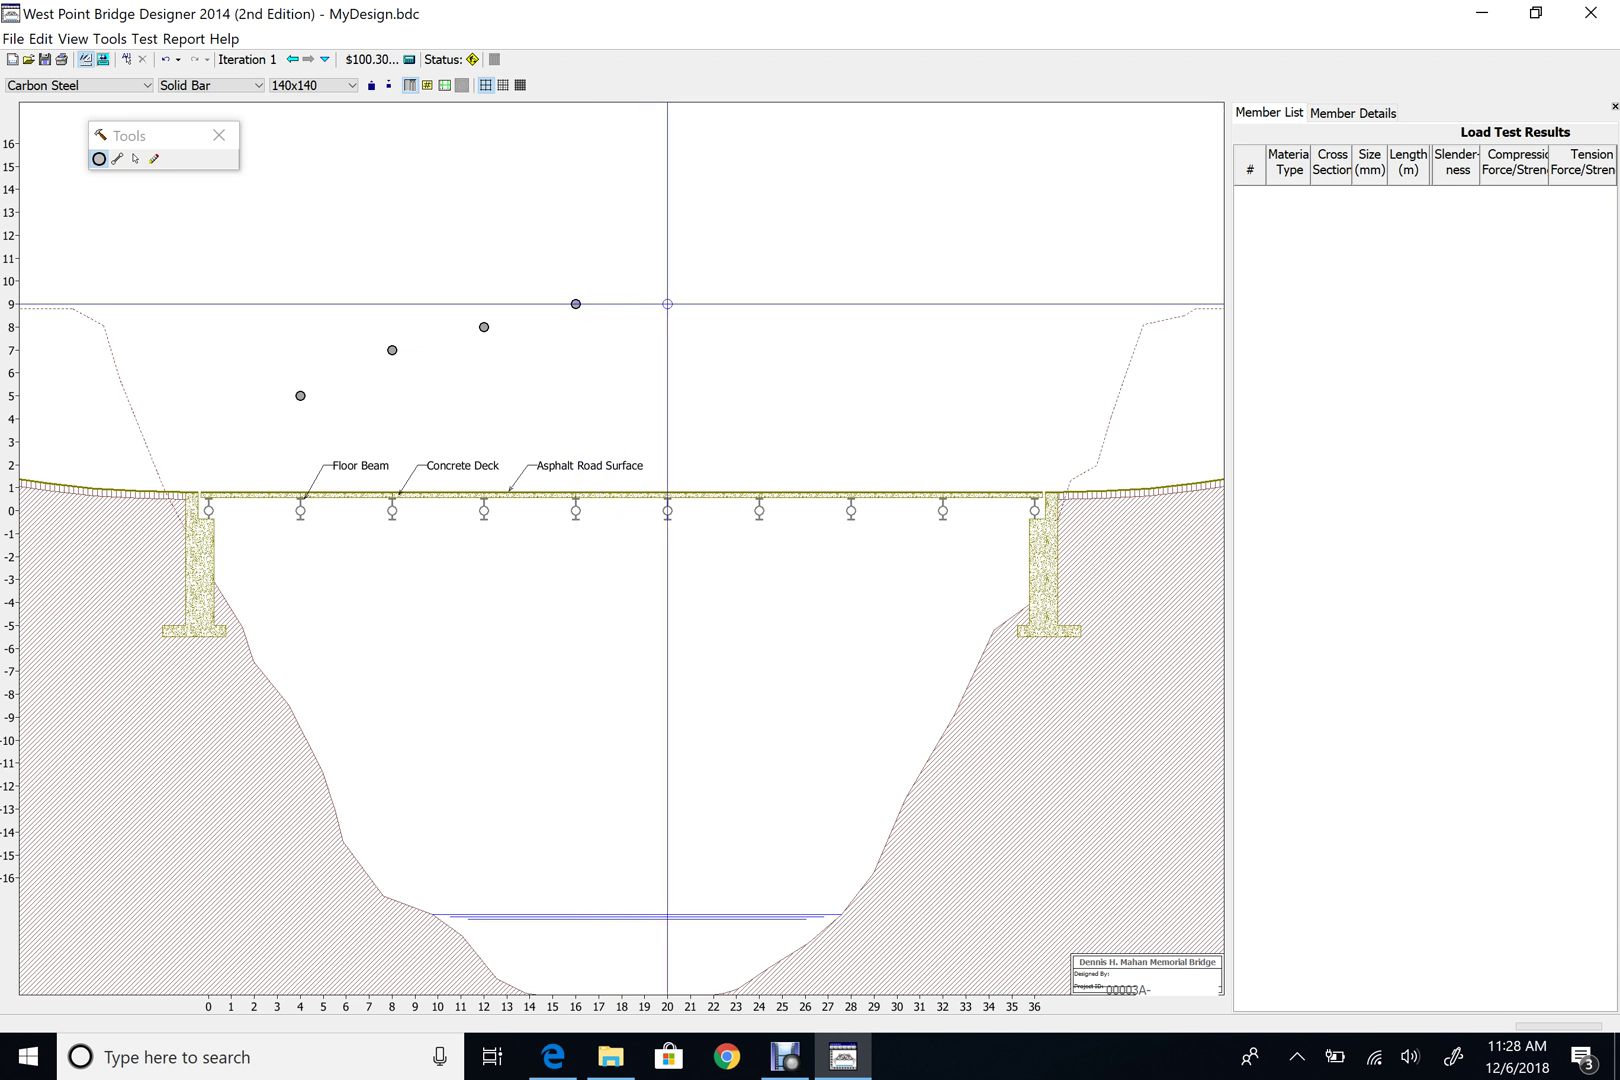
pyautogui.click(667, 303)
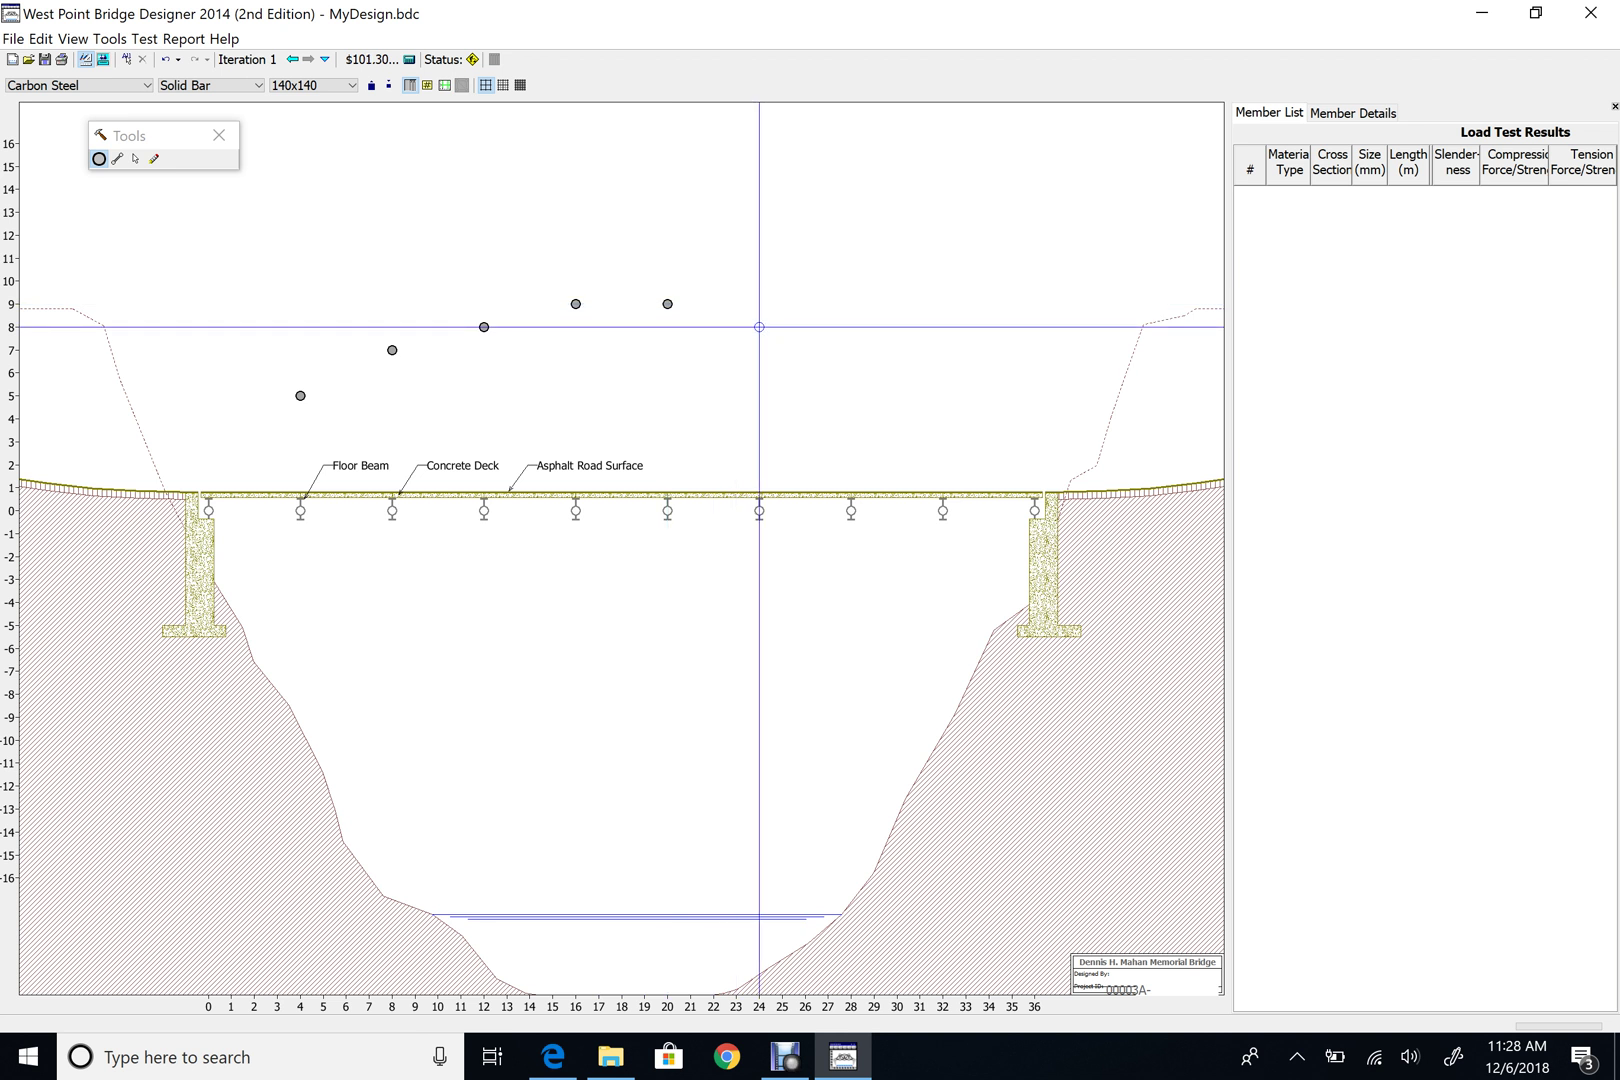
pyautogui.click(759, 327)
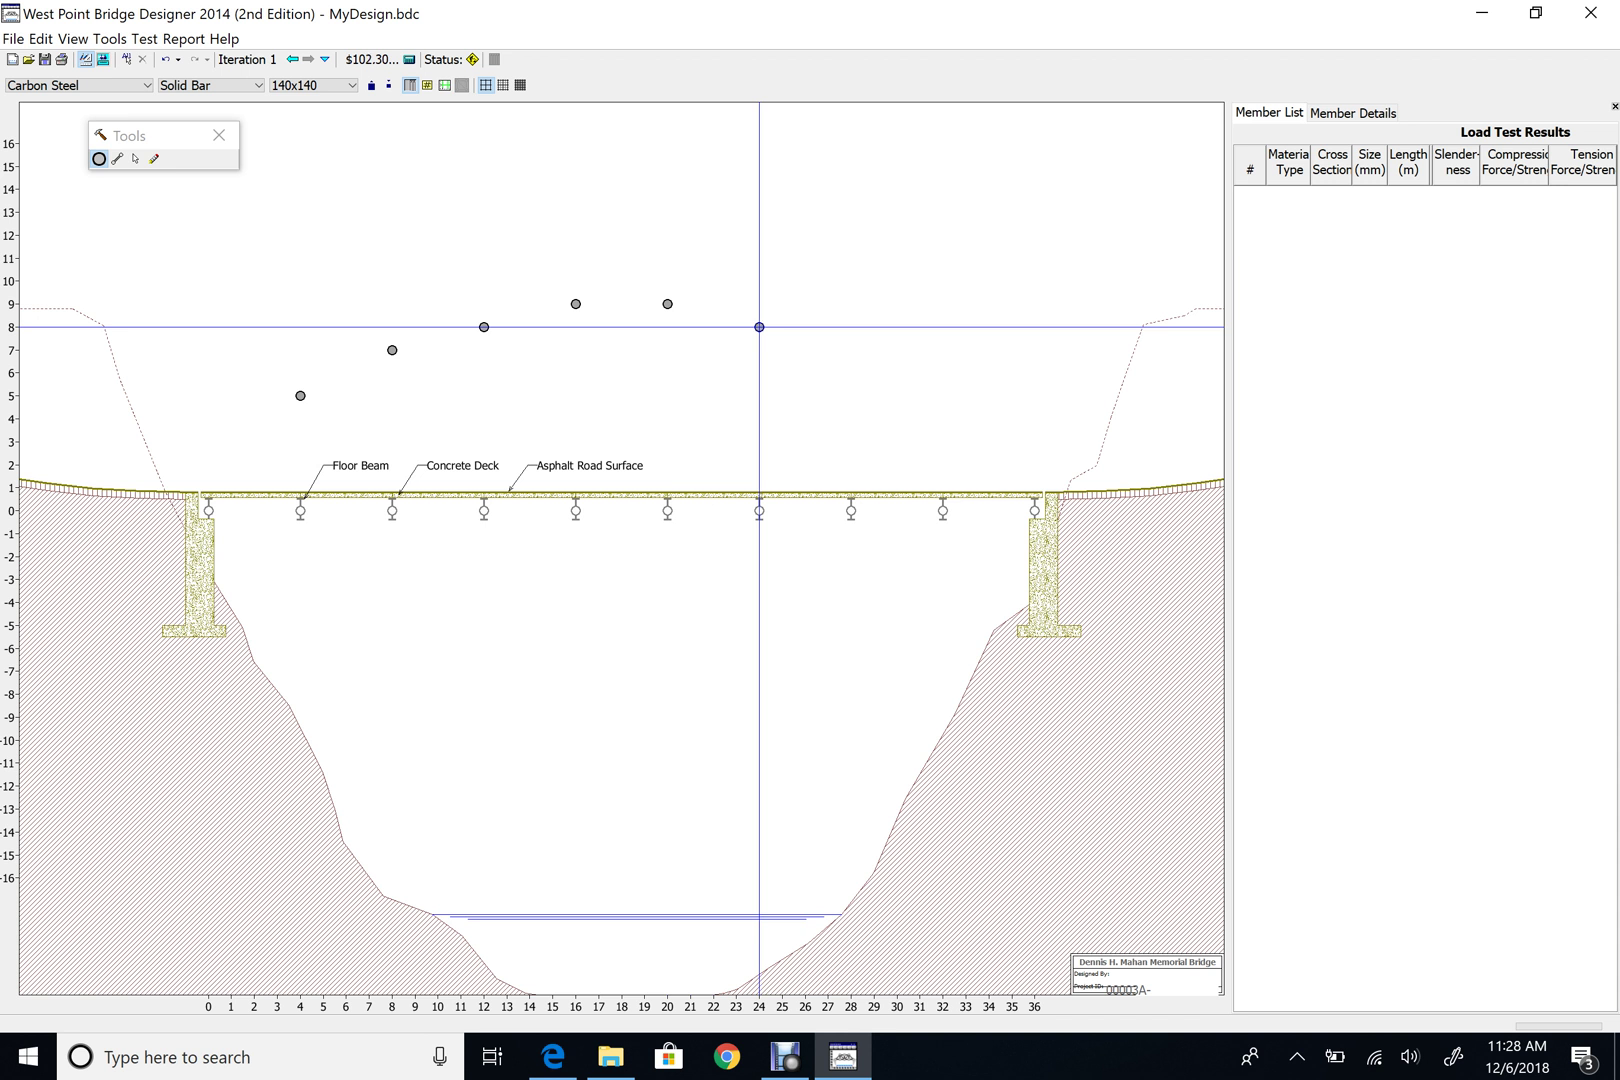
pyautogui.click(851, 350)
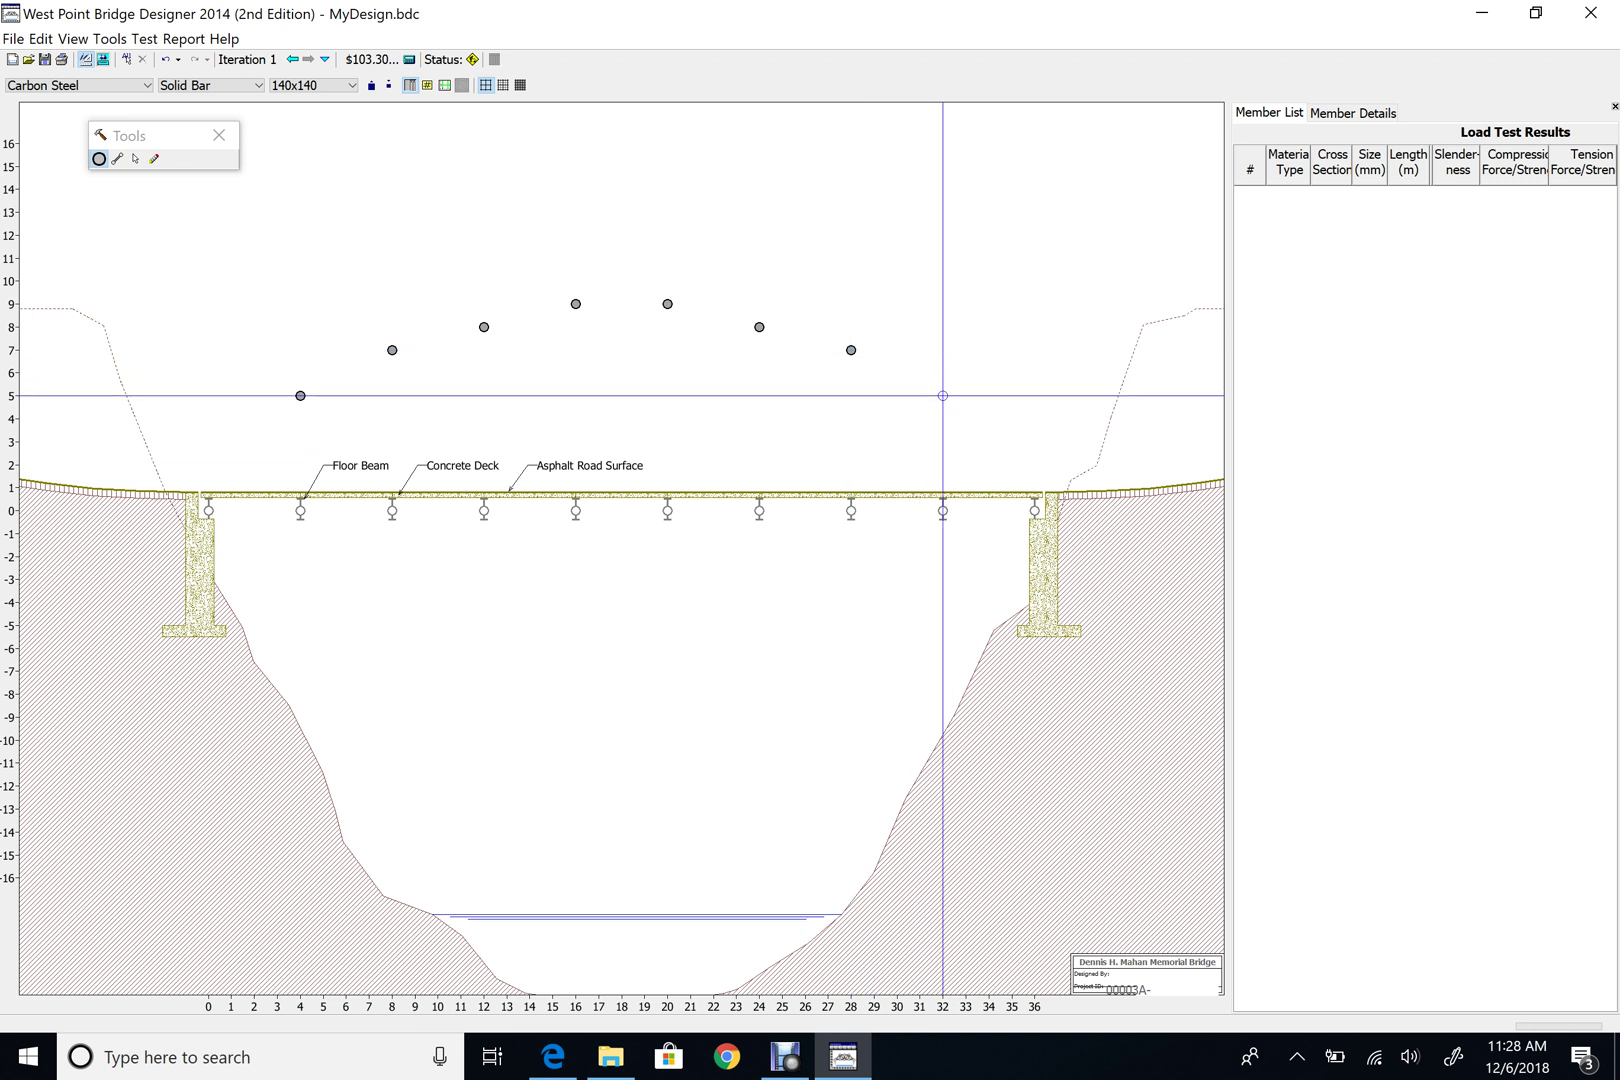
pyautogui.click(942, 396)
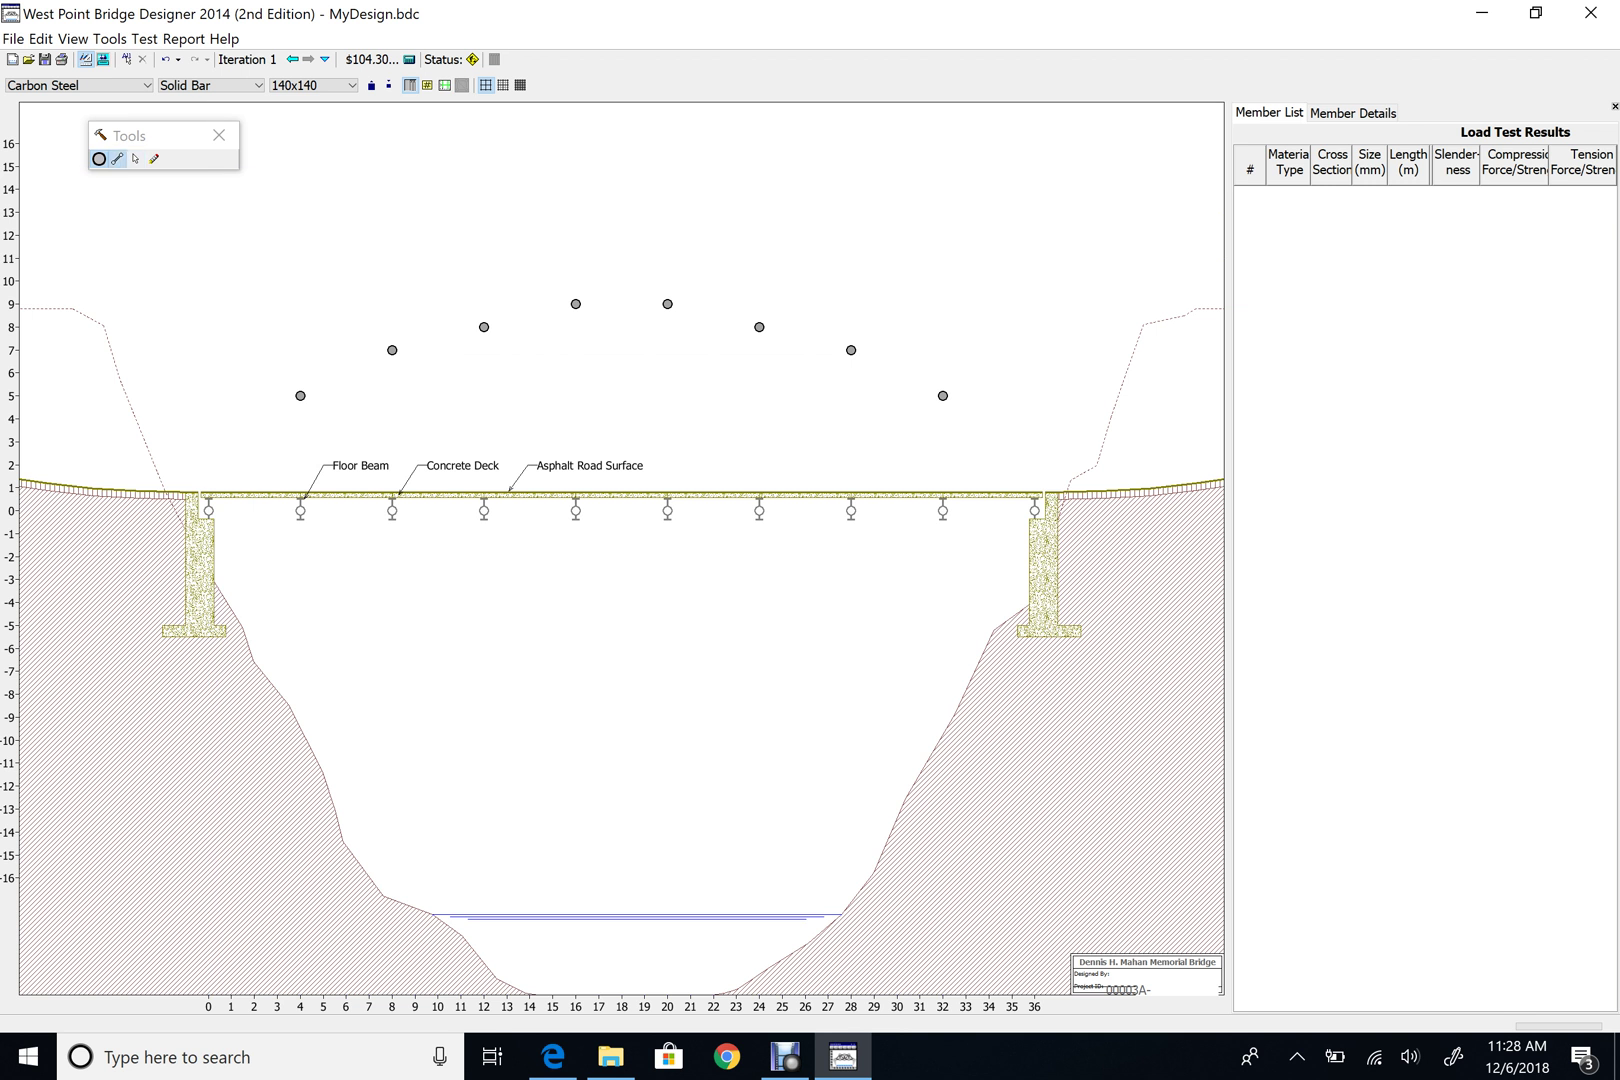
# Draw the left-end members at joint (4,5), the arch chord to (8,7), and the deck chord.
pyautogui.click(117, 158)
pyautogui.moveTo(300, 396); pyautogui.dragTo(300, 510)
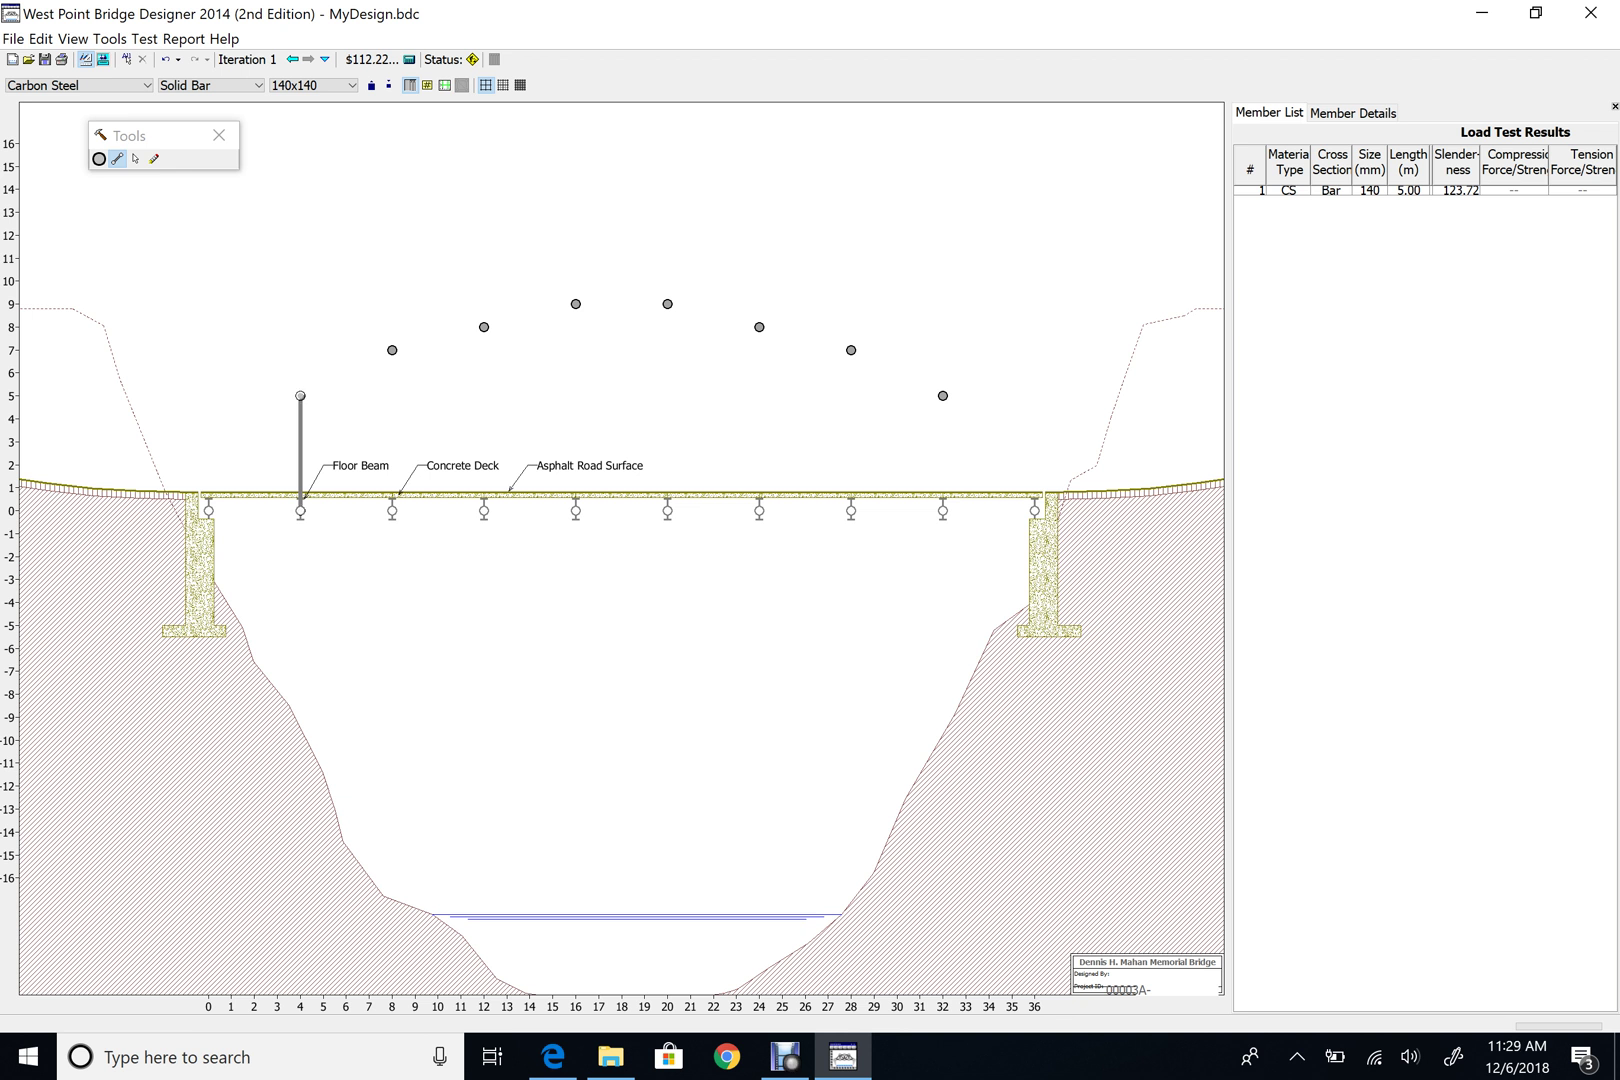
pyautogui.moveTo(300, 396)
pyautogui.mouseDown()
pyautogui.moveTo(208, 510)
pyautogui.moveTo(300, 510)
pyautogui.mouseUp()
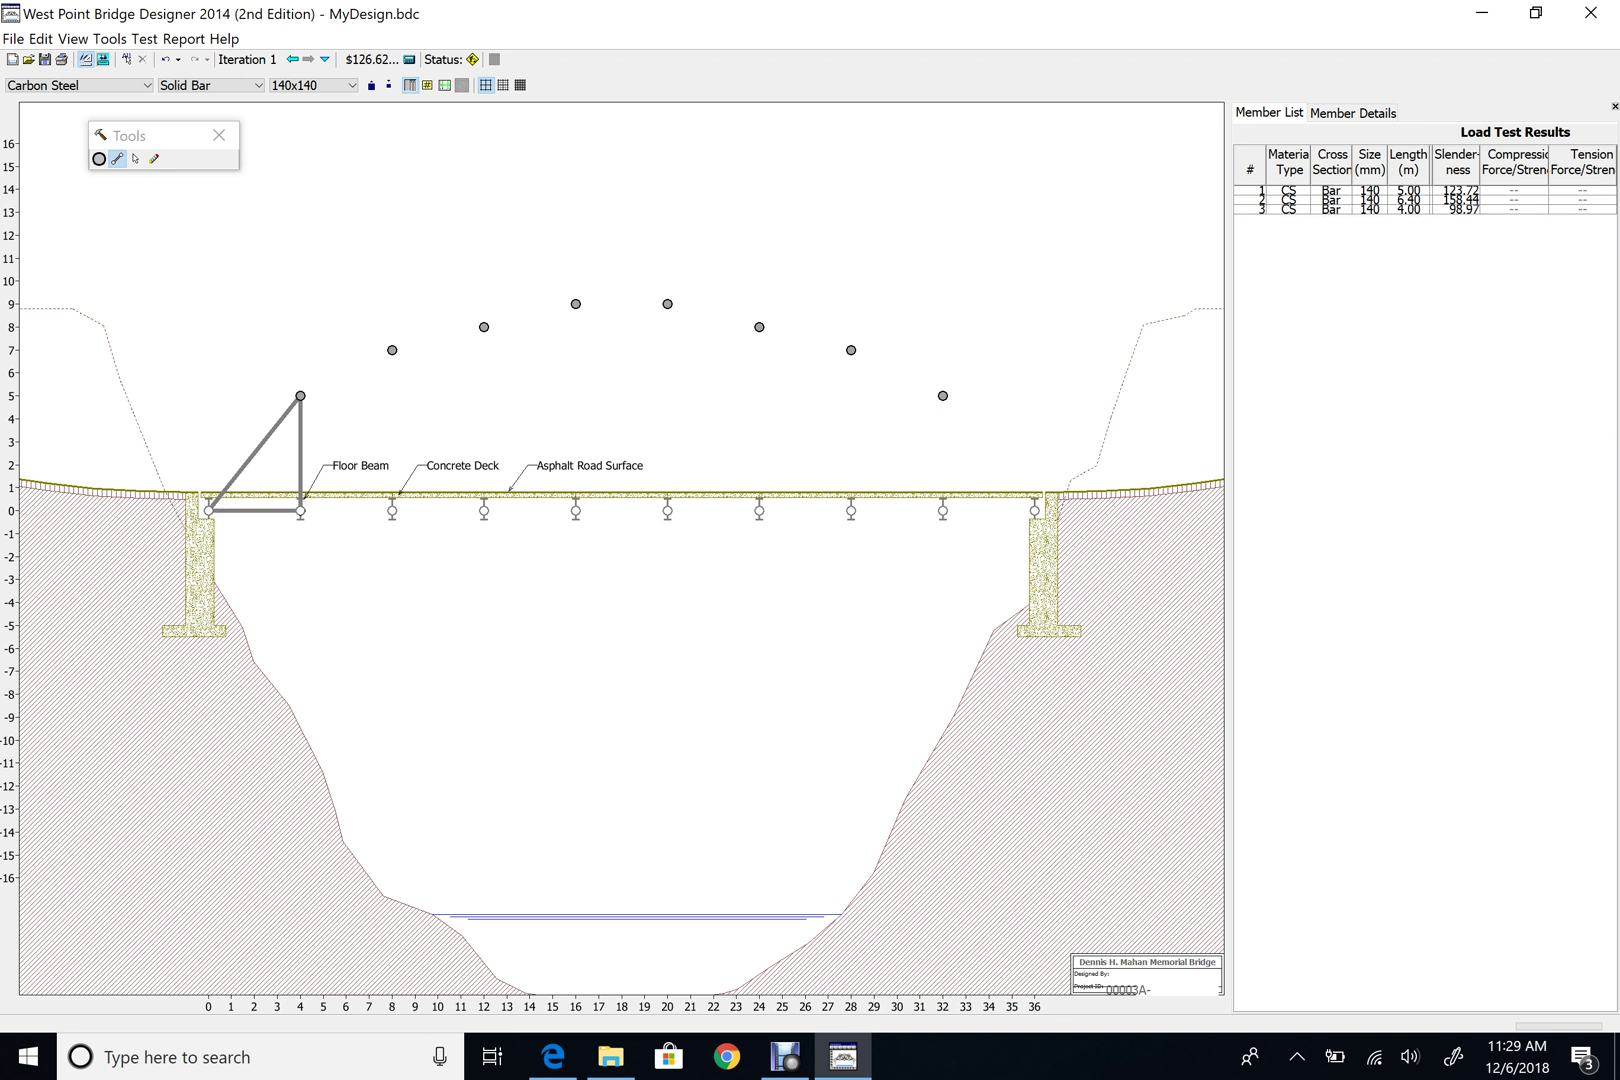
pyautogui.moveTo(300, 396); pyautogui.dragTo(392, 350)
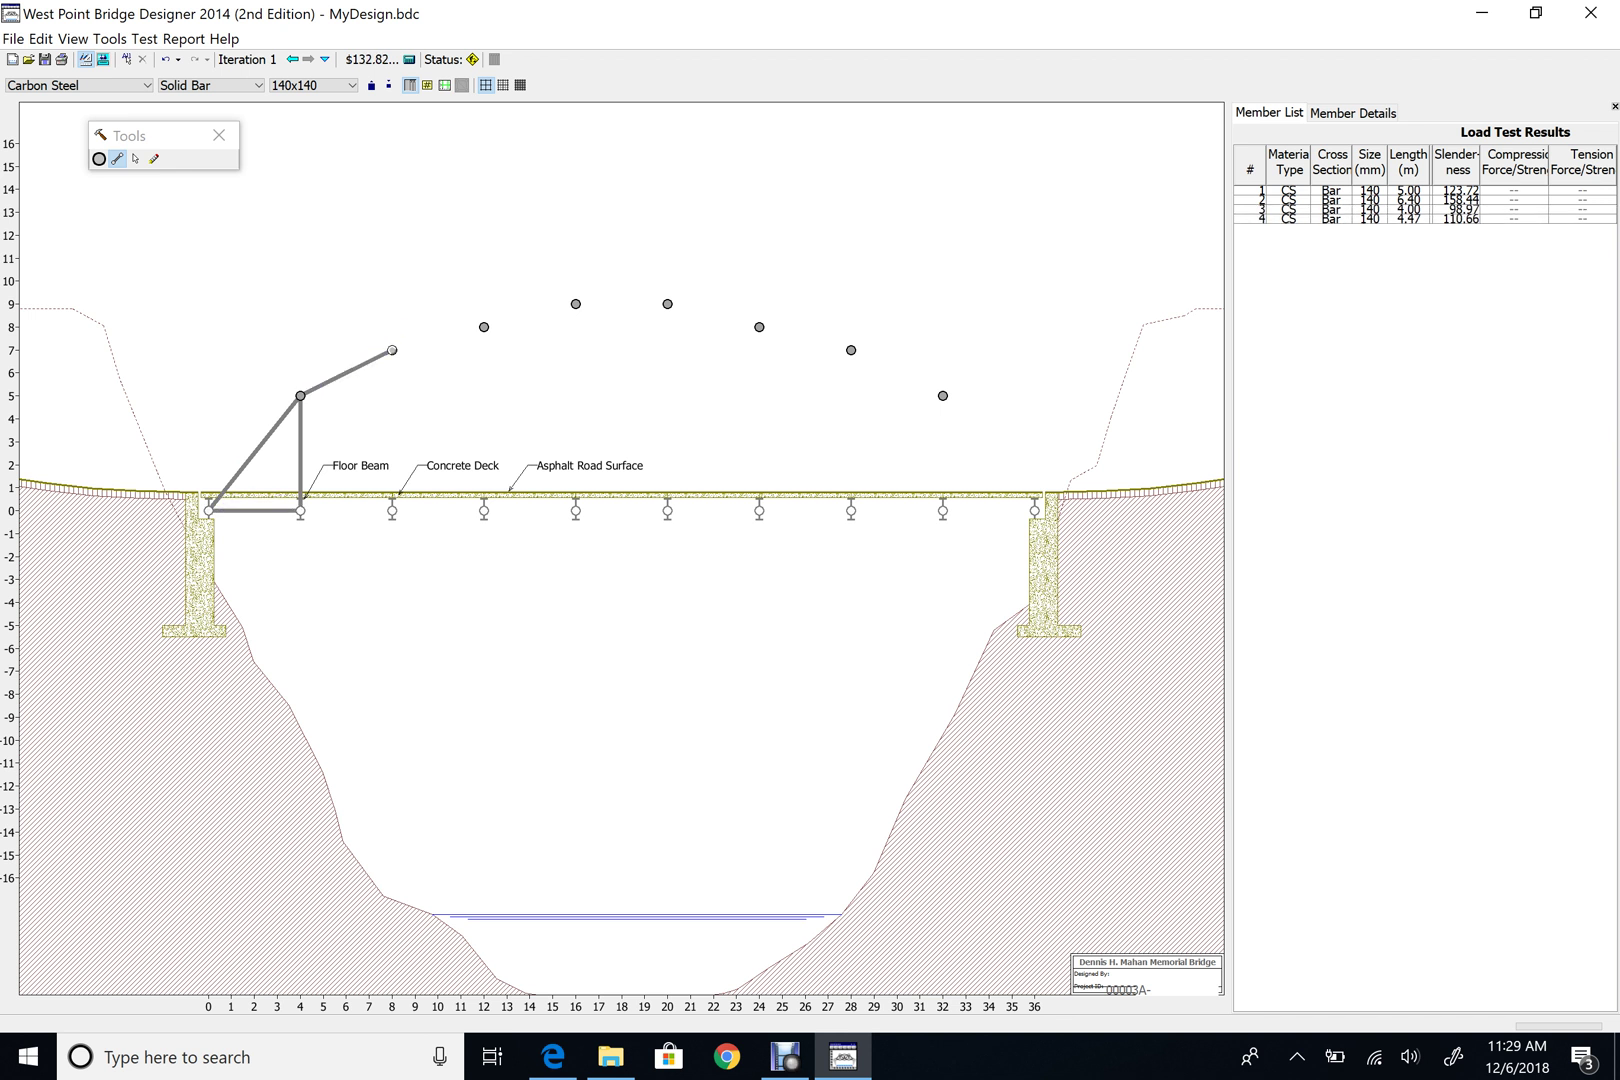
pyautogui.moveTo(392, 491)
pyautogui.mouseDown()
pyautogui.moveTo(392, 510)
pyautogui.moveTo(300, 510)
pyautogui.mouseUp()
pyautogui.moveTo(300, 510)
pyautogui.mouseDown()
pyautogui.moveTo(392, 350)
pyautogui.moveTo(575, 304)
pyautogui.moveTo(667, 304)
pyautogui.moveTo(926, 383)
pyautogui.moveTo(1005, 455)
pyautogui.moveTo(1035, 510)
pyautogui.moveTo(942, 510)
pyautogui.mouseUp()
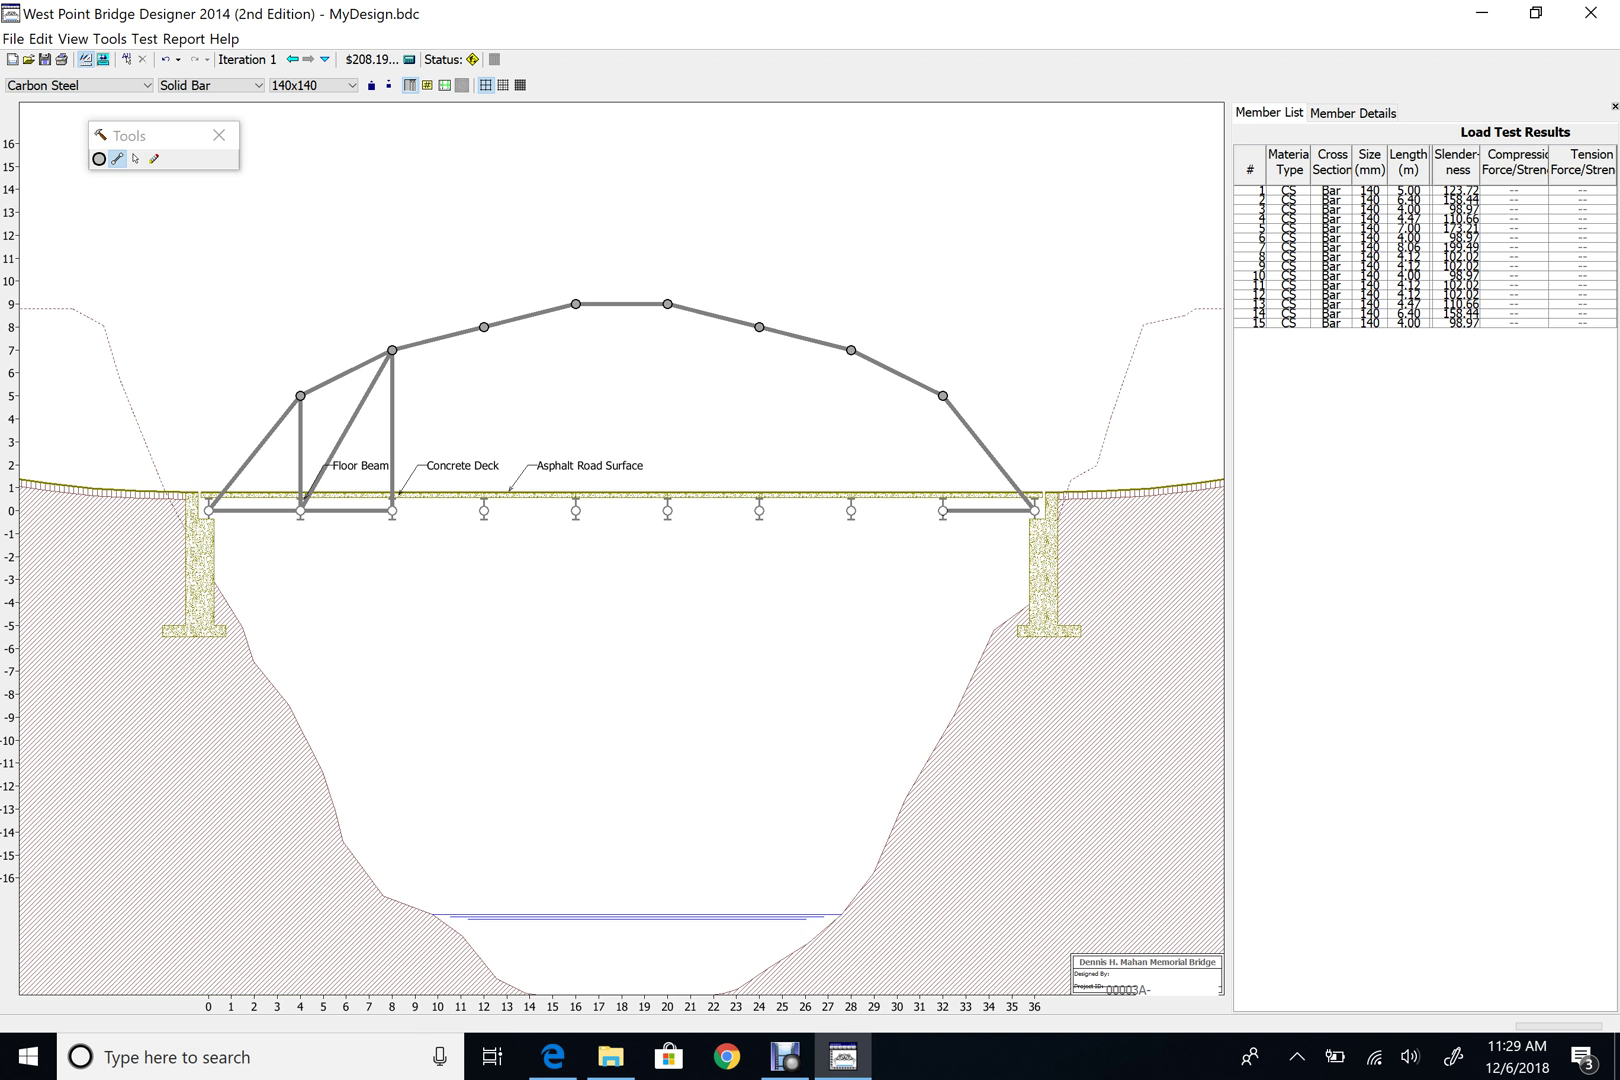
# Add the right-end vertical at x 32, the x 28 diagonal and a vertical at x 20.
pyautogui.moveTo(942, 395)
pyautogui.mouseDown()
pyautogui.moveTo(942, 510)
pyautogui.moveTo(851, 510)
pyautogui.moveTo(851, 350)
pyautogui.mouseUp()
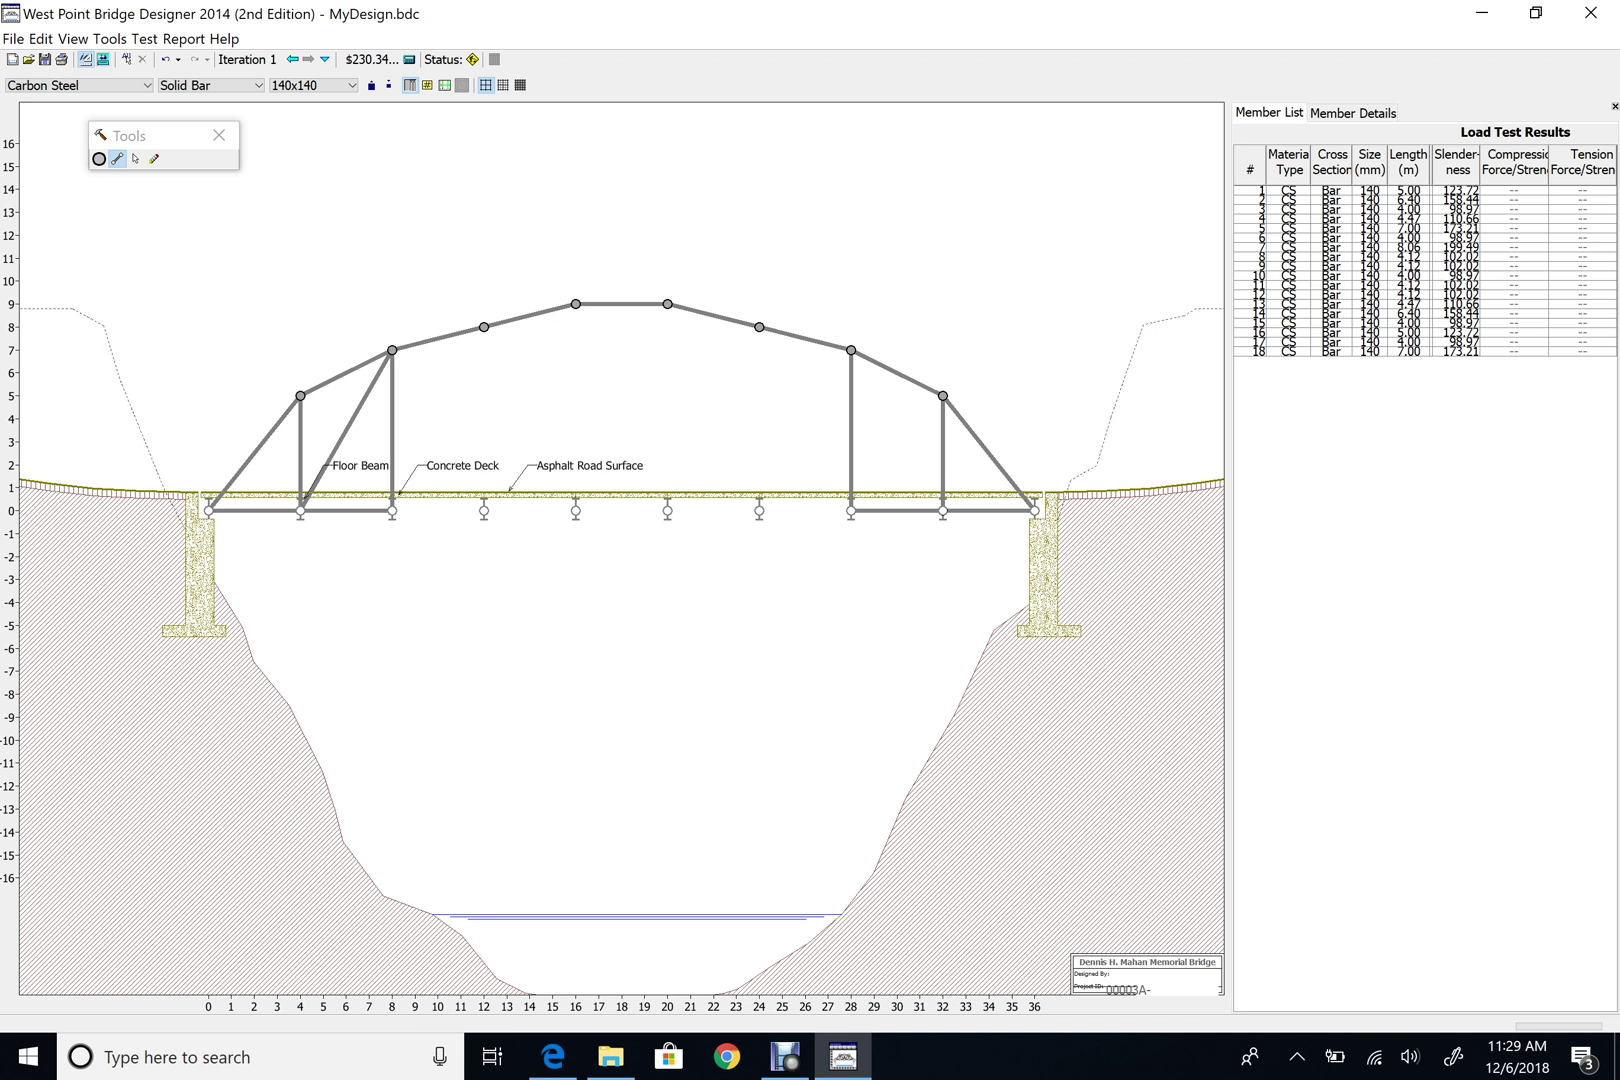
pyautogui.moveTo(851, 350)
pyautogui.mouseDown()
pyautogui.moveTo(940, 464)
pyautogui.moveTo(943, 511)
pyautogui.moveTo(759, 511)
pyautogui.moveTo(759, 327)
pyautogui.mouseUp()
pyautogui.moveTo(667, 511); pyautogui.dragTo(667, 303)
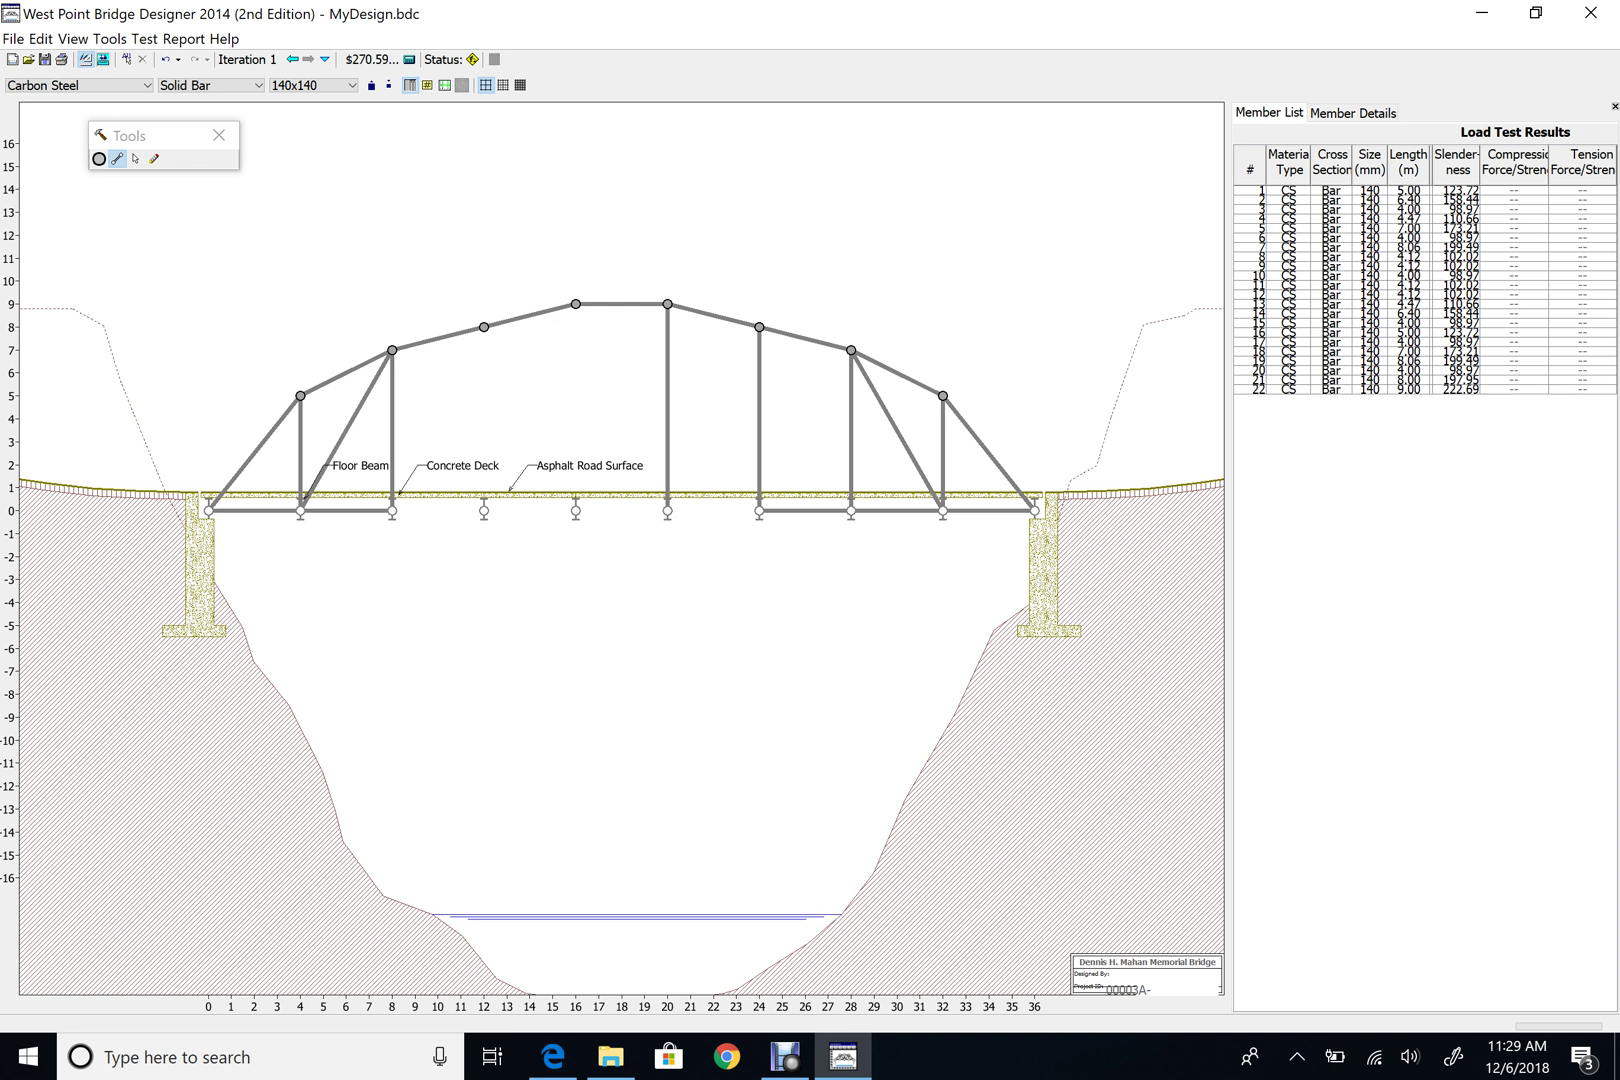
# Add the deck-to-arch verticals at x 20, 16 and 12.
pyautogui.moveTo(575, 511); pyautogui.dragTo(575, 303)
pyautogui.moveTo(483, 511); pyautogui.dragTo(483, 327)
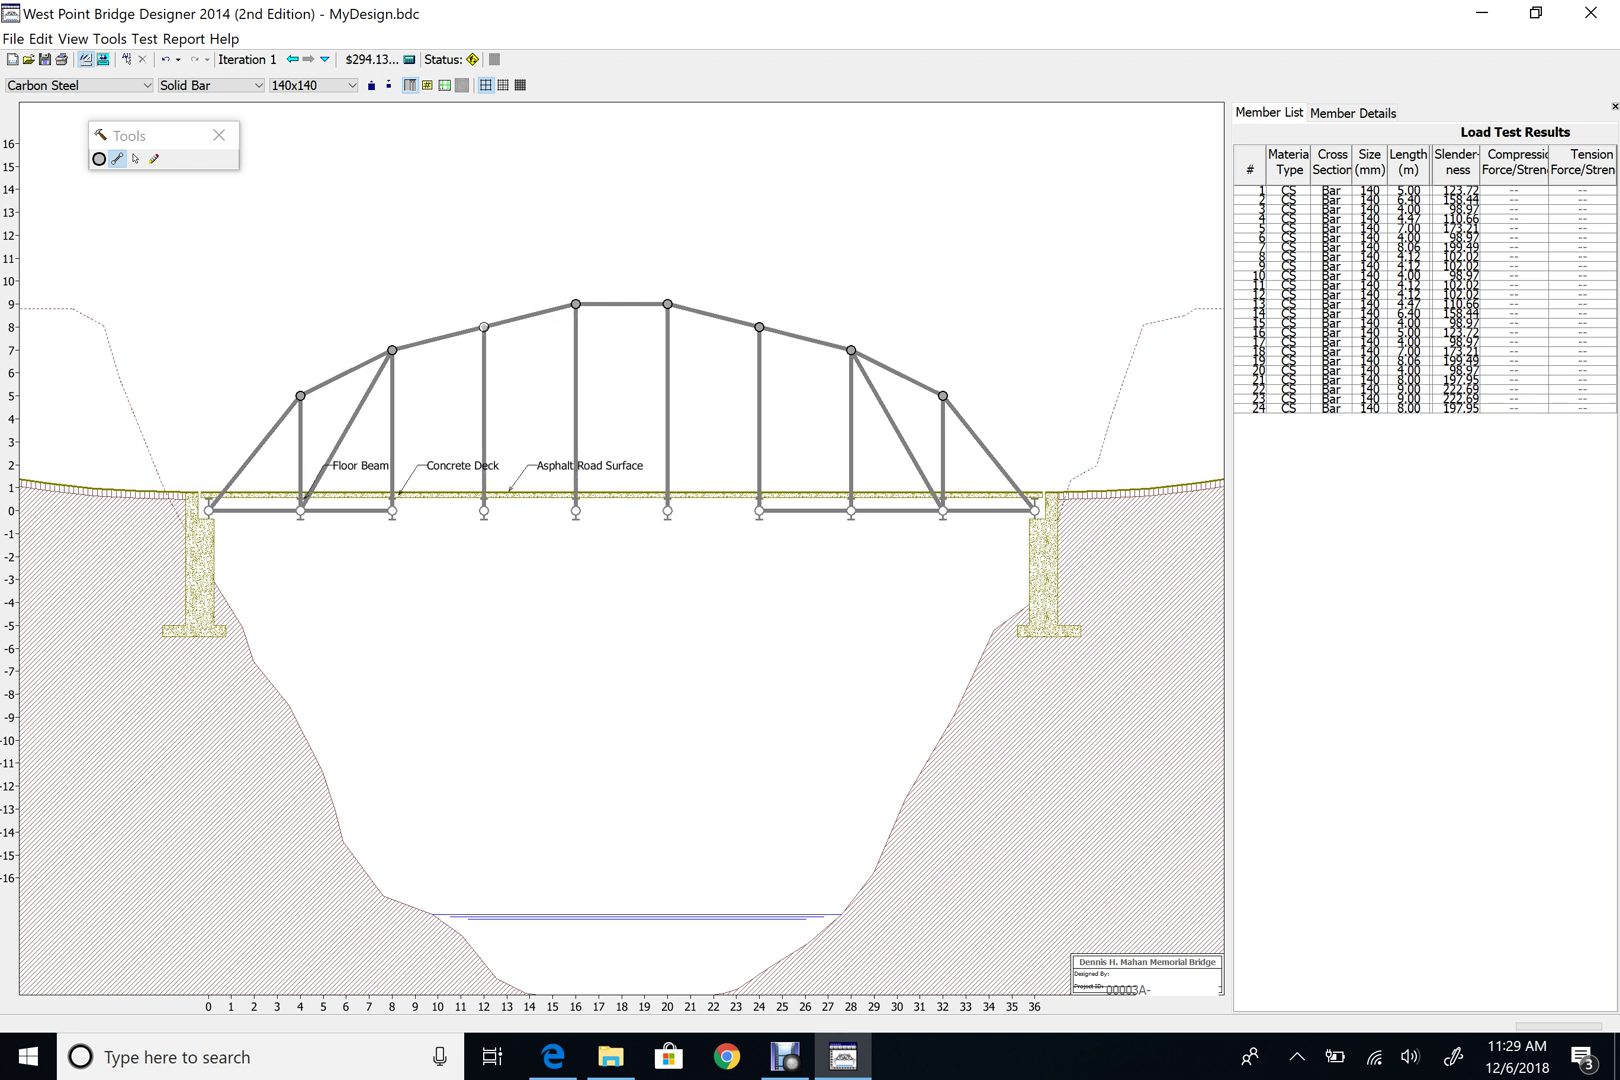
pyautogui.moveTo(392, 511); pyautogui.dragTo(759, 511)
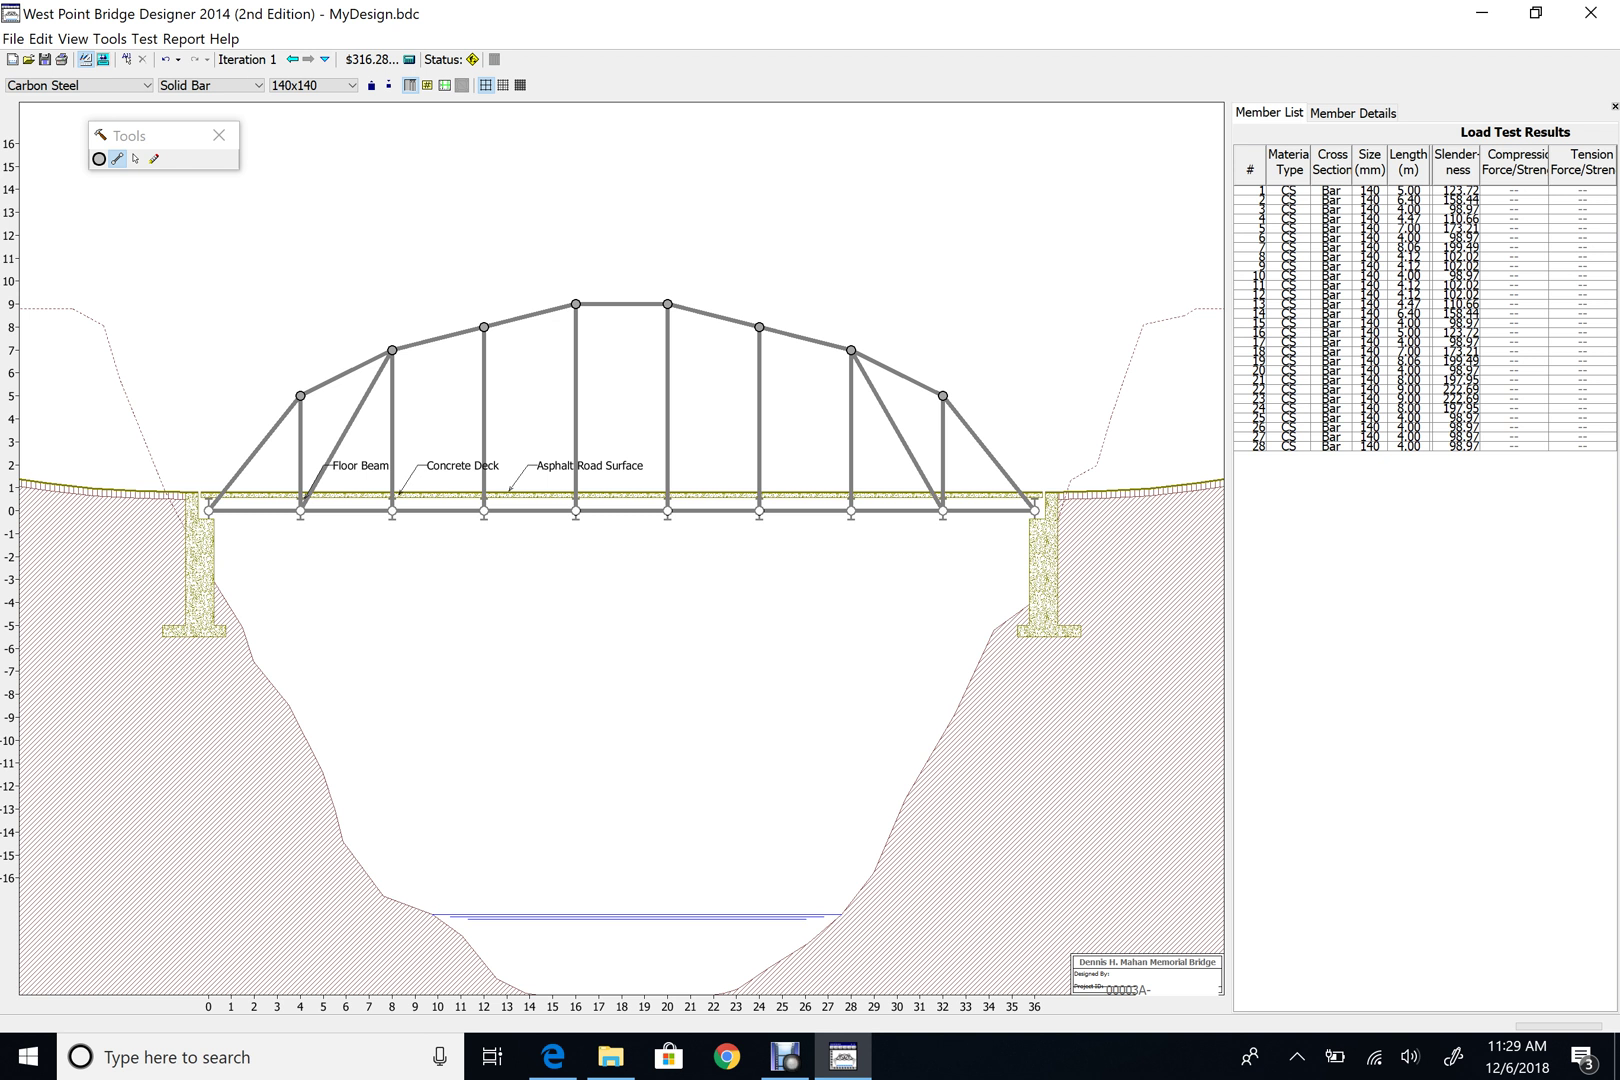
# Add crossing diagonals across the middle bays between x 8 and x 28.
pyautogui.moveTo(484, 327); pyautogui.dragTo(392, 511)
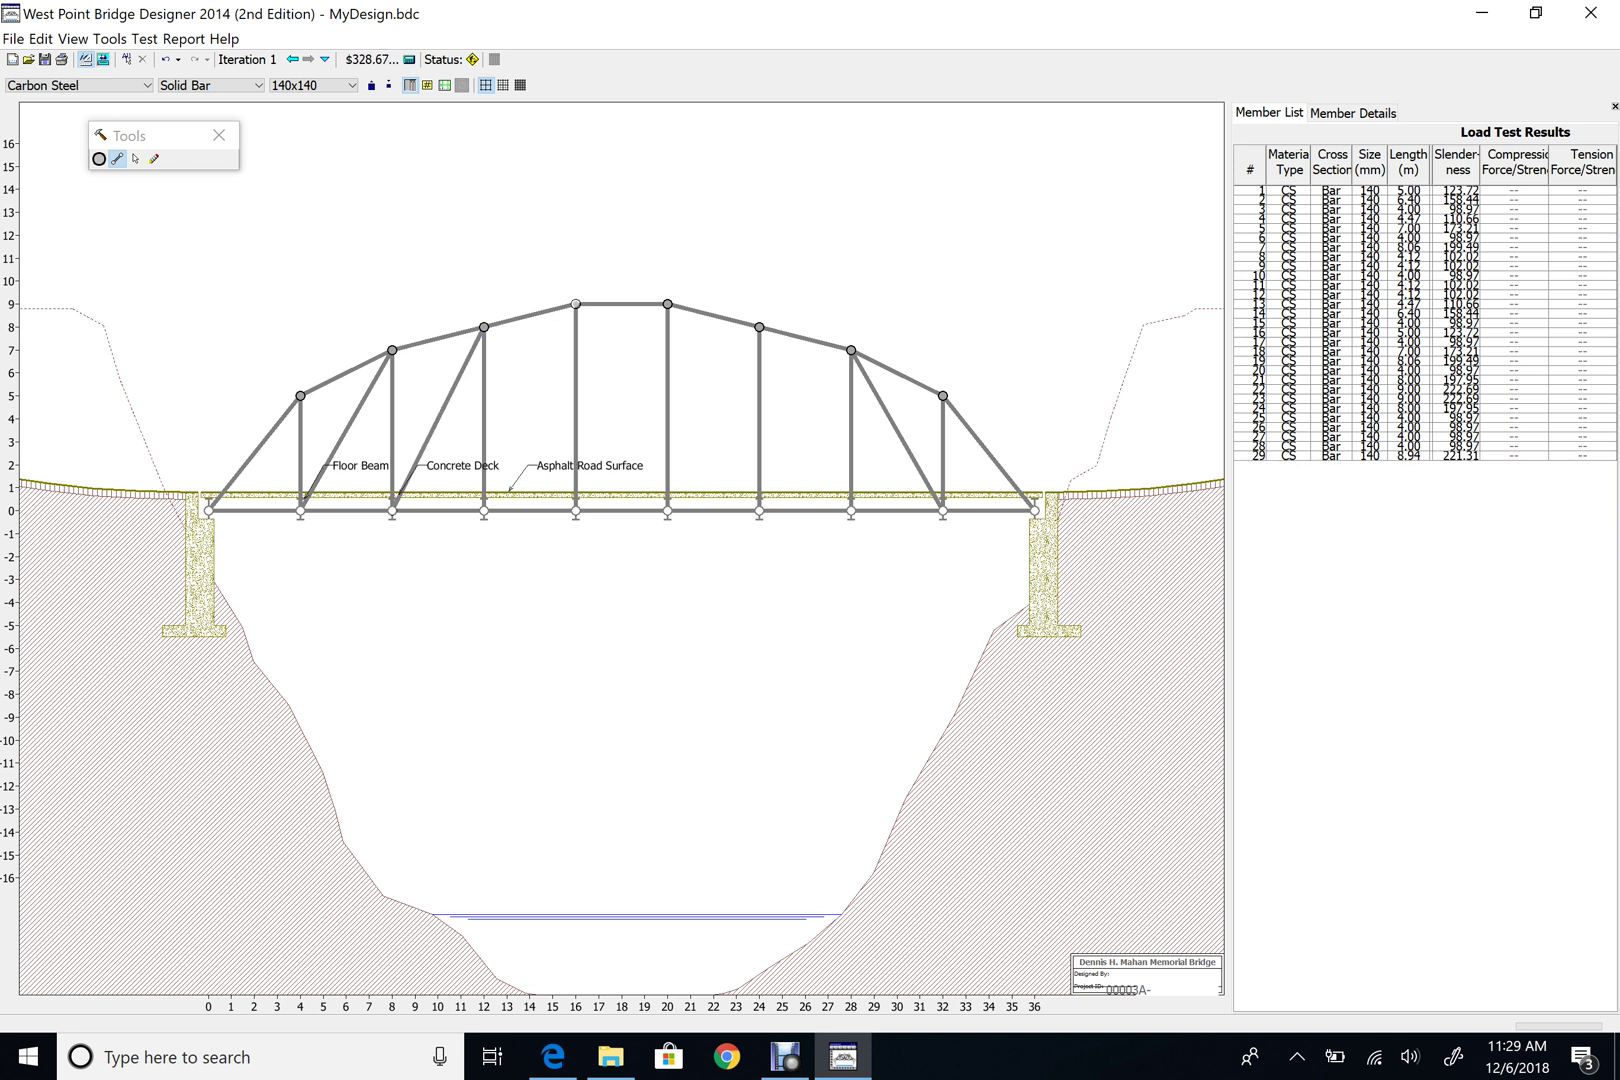
pyautogui.moveTo(576, 304)
pyautogui.mouseDown()
pyautogui.moveTo(520, 476)
pyautogui.moveTo(484, 511)
pyautogui.mouseUp()
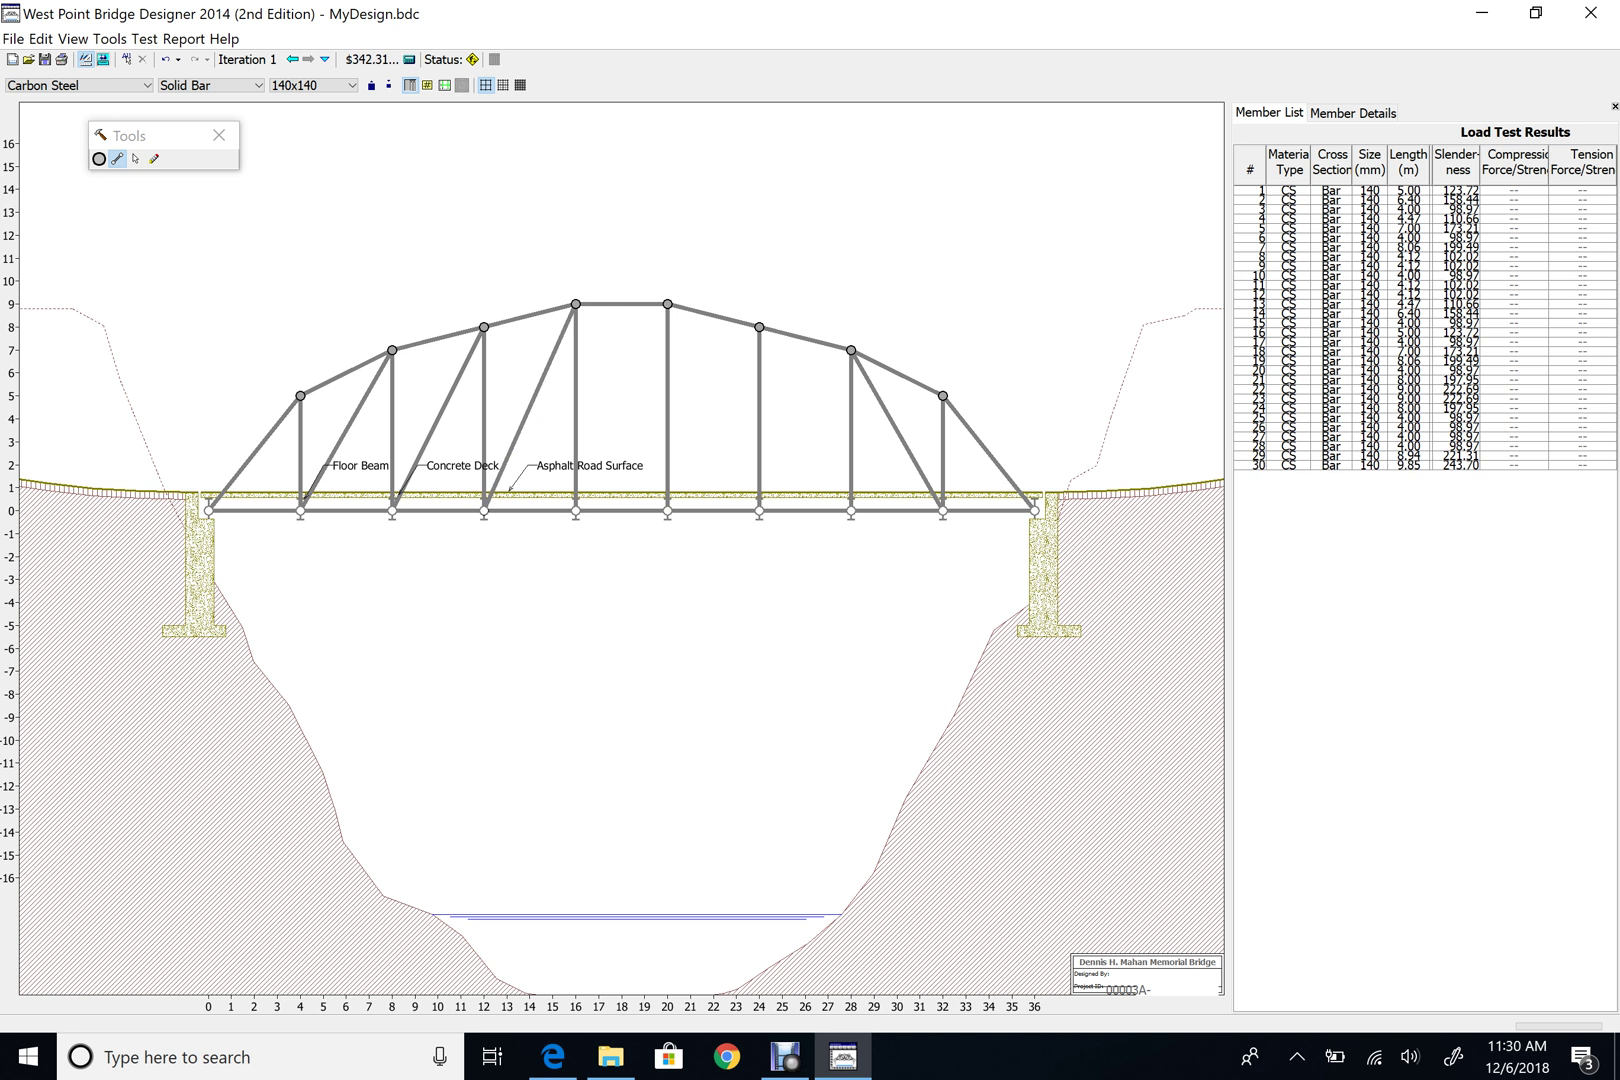
pyautogui.moveTo(668, 304); pyautogui.dragTo(576, 511)
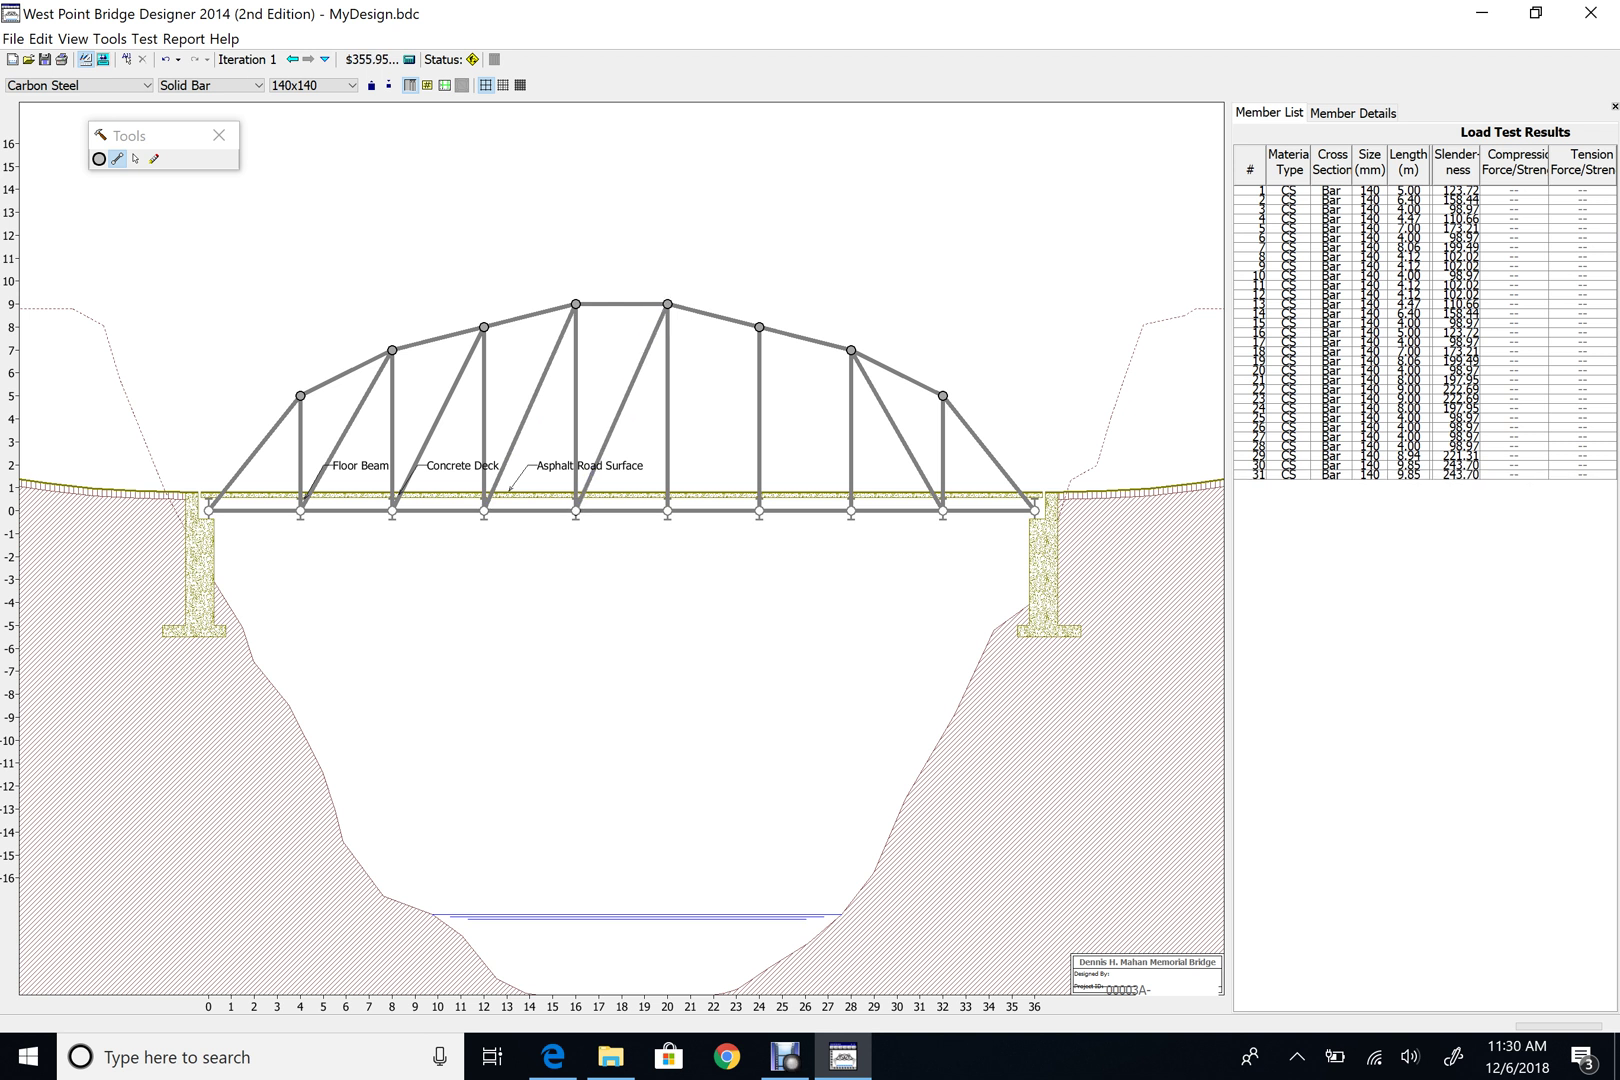
pyautogui.moveTo(576, 304)
pyautogui.mouseDown()
pyautogui.moveTo(635, 390)
pyautogui.moveTo(668, 511)
pyautogui.mouseUp()
pyautogui.moveTo(668, 304); pyautogui.dragTo(759, 511)
pyautogui.moveTo(759, 327); pyautogui.dragTo(851, 511)
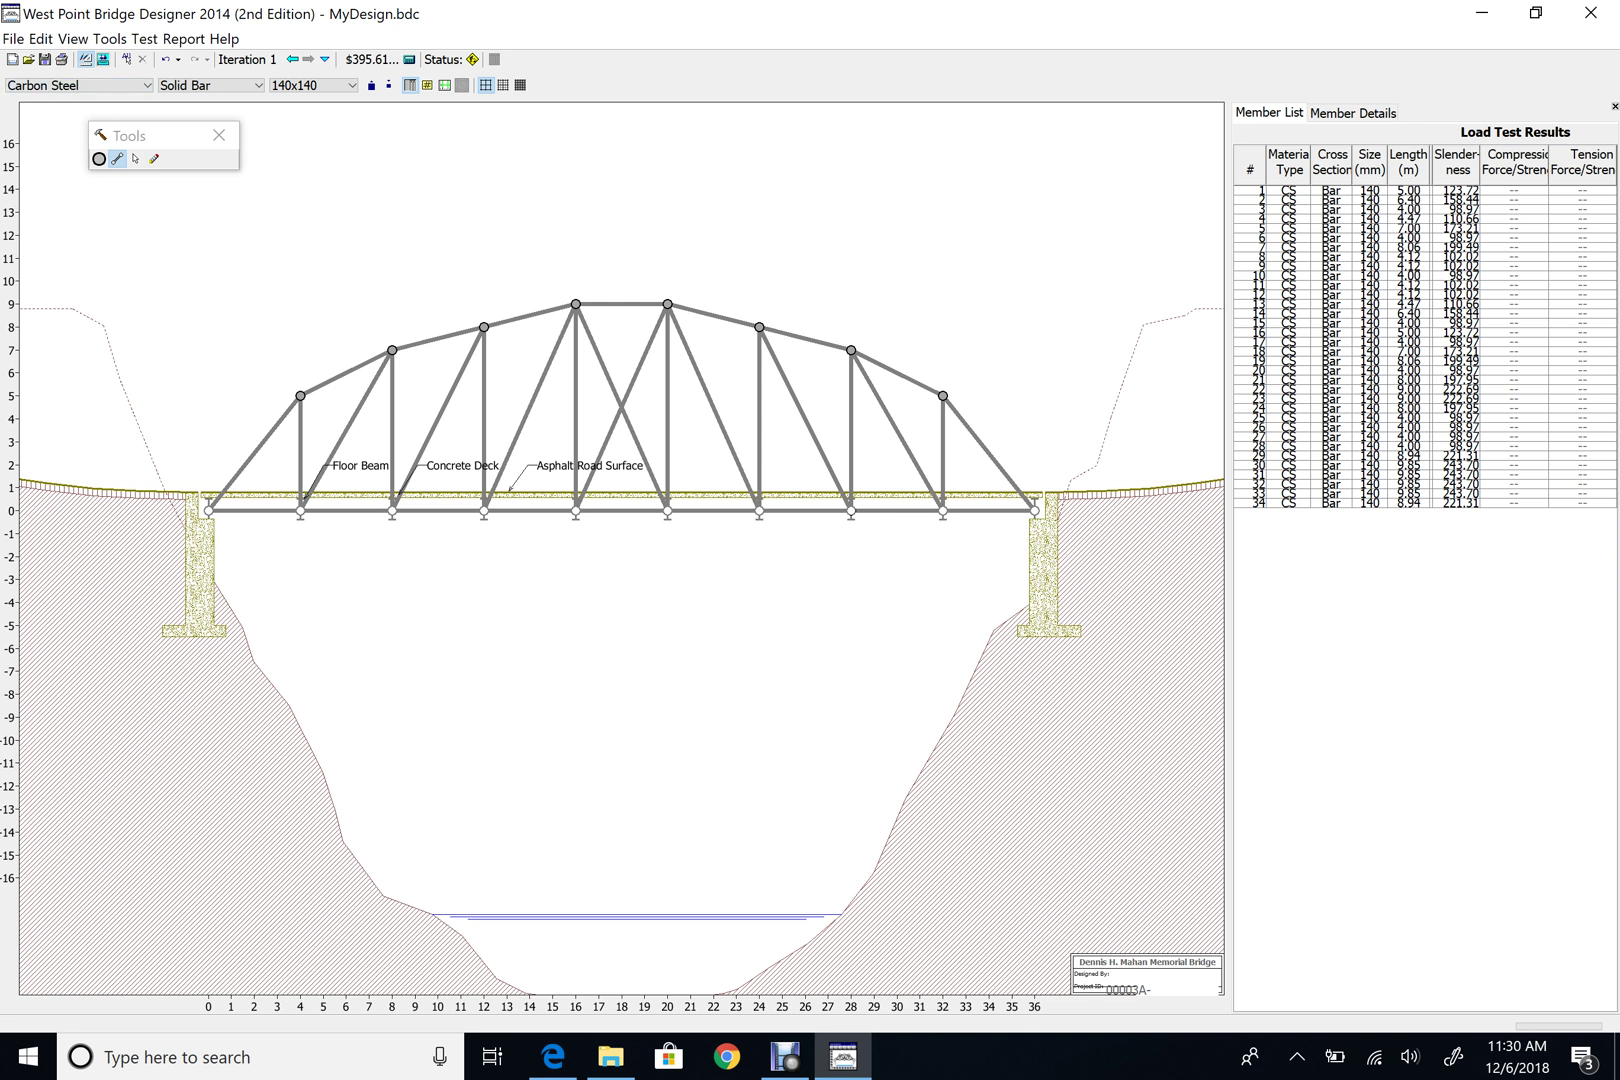
pyautogui.click(110, 39)
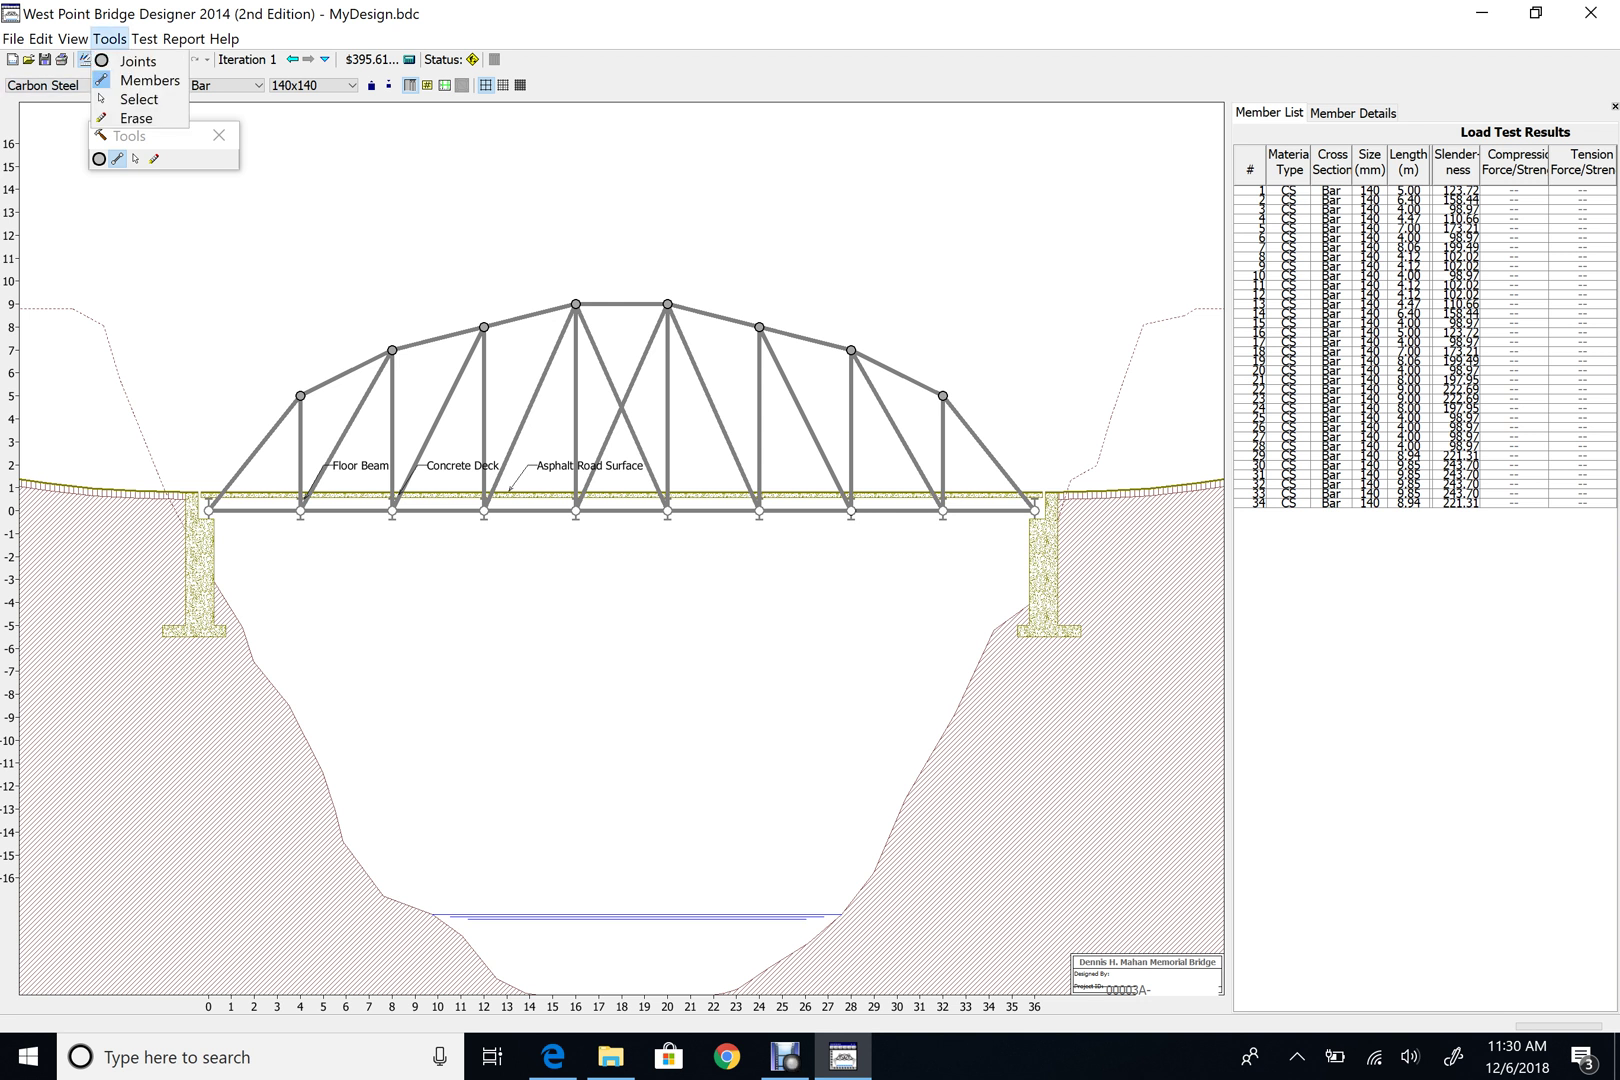
# Dismiss the Tools menu and run the load test on the arch truss.
pyautogui.press('Escape')
pyautogui.press('Escape')
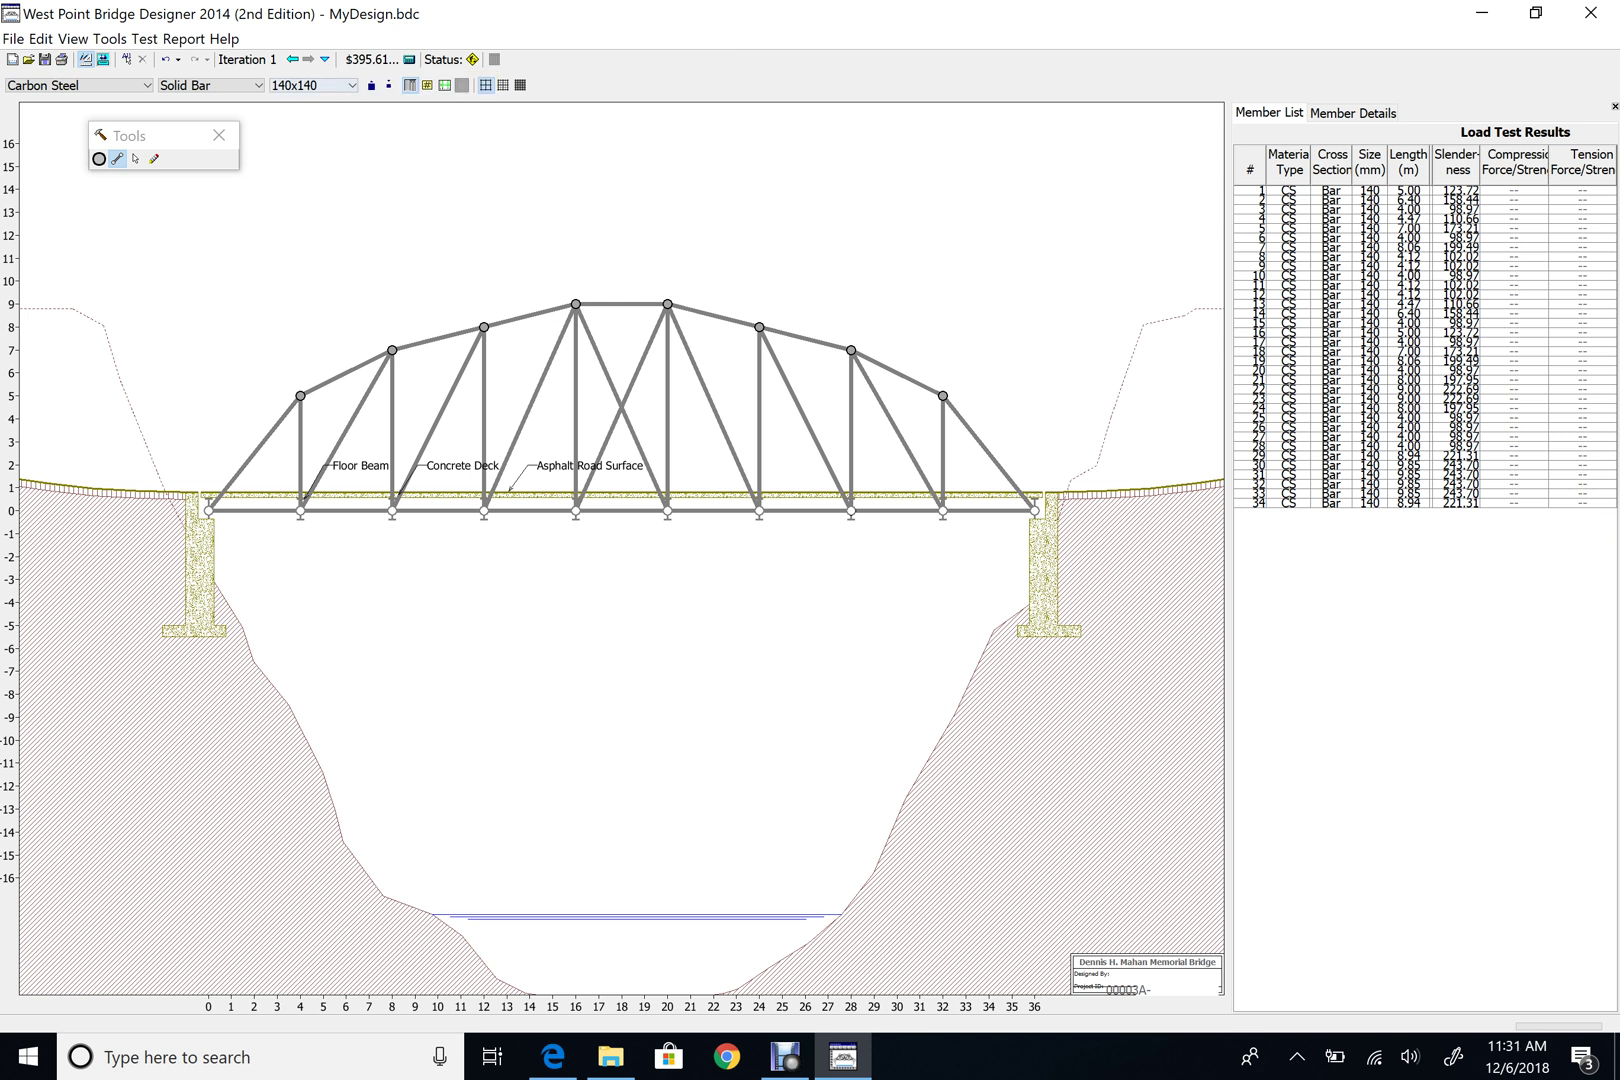
pyautogui.press('F12')
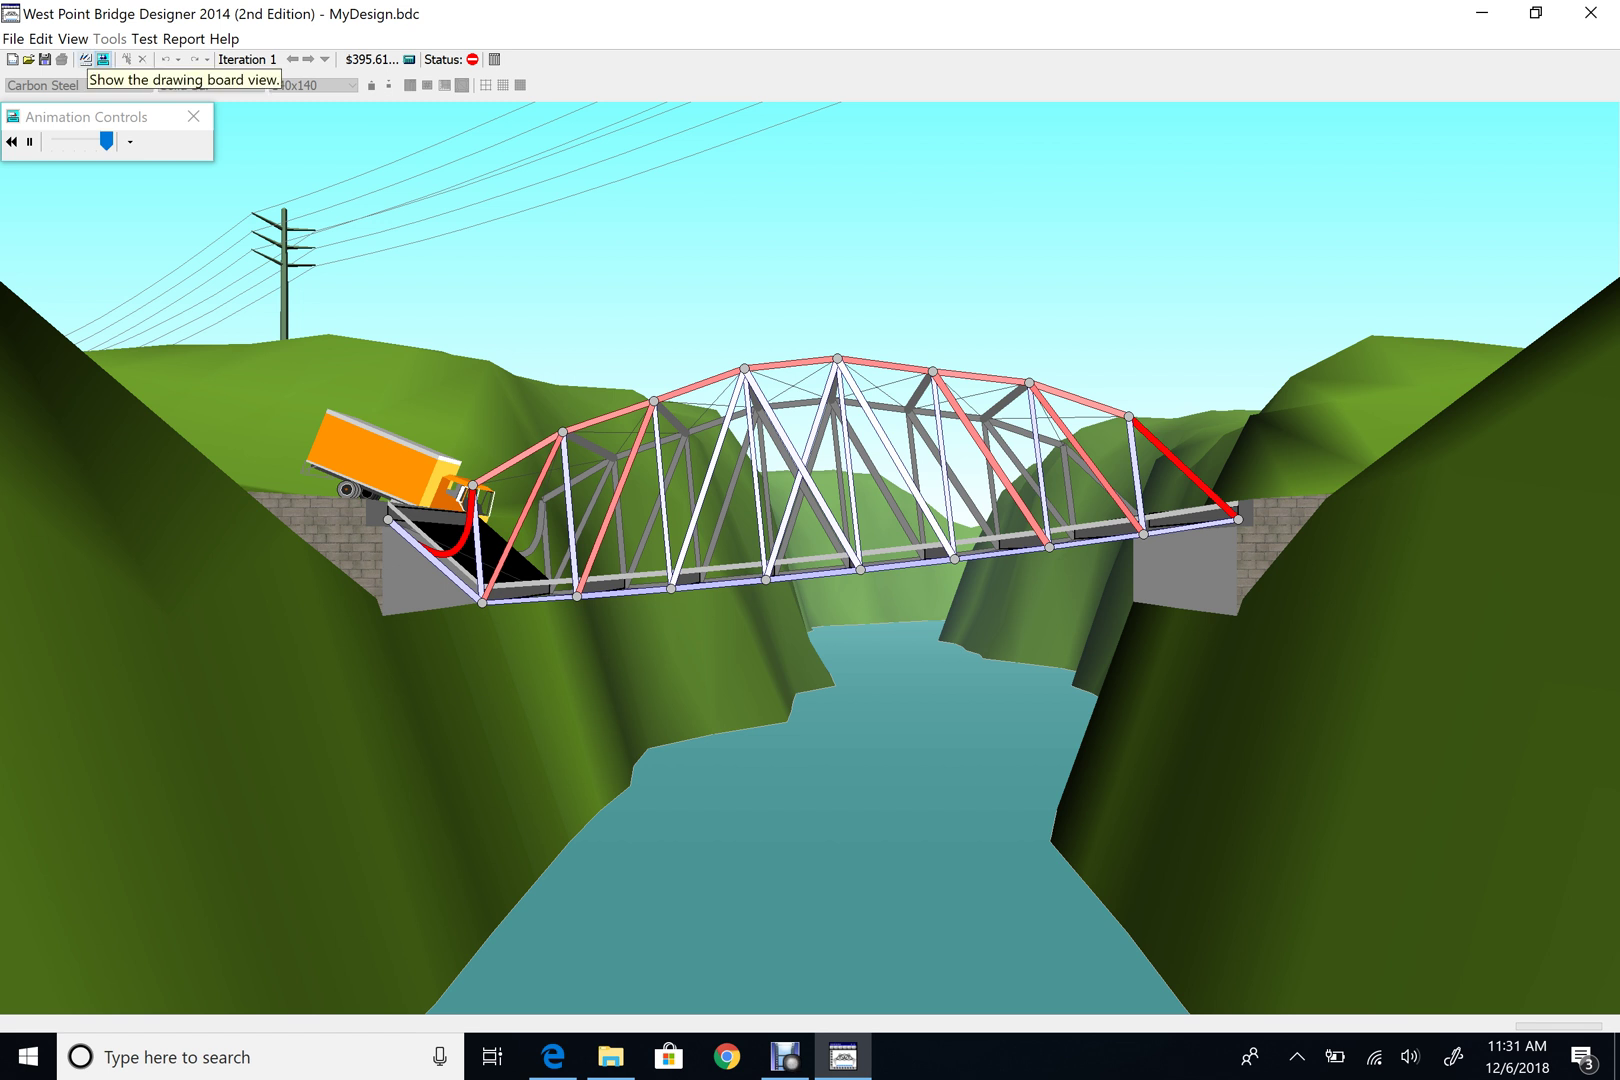
# Return to the drawing board to see end diagonals 2 and 15 flagged as failed.
pyautogui.click(86, 59)
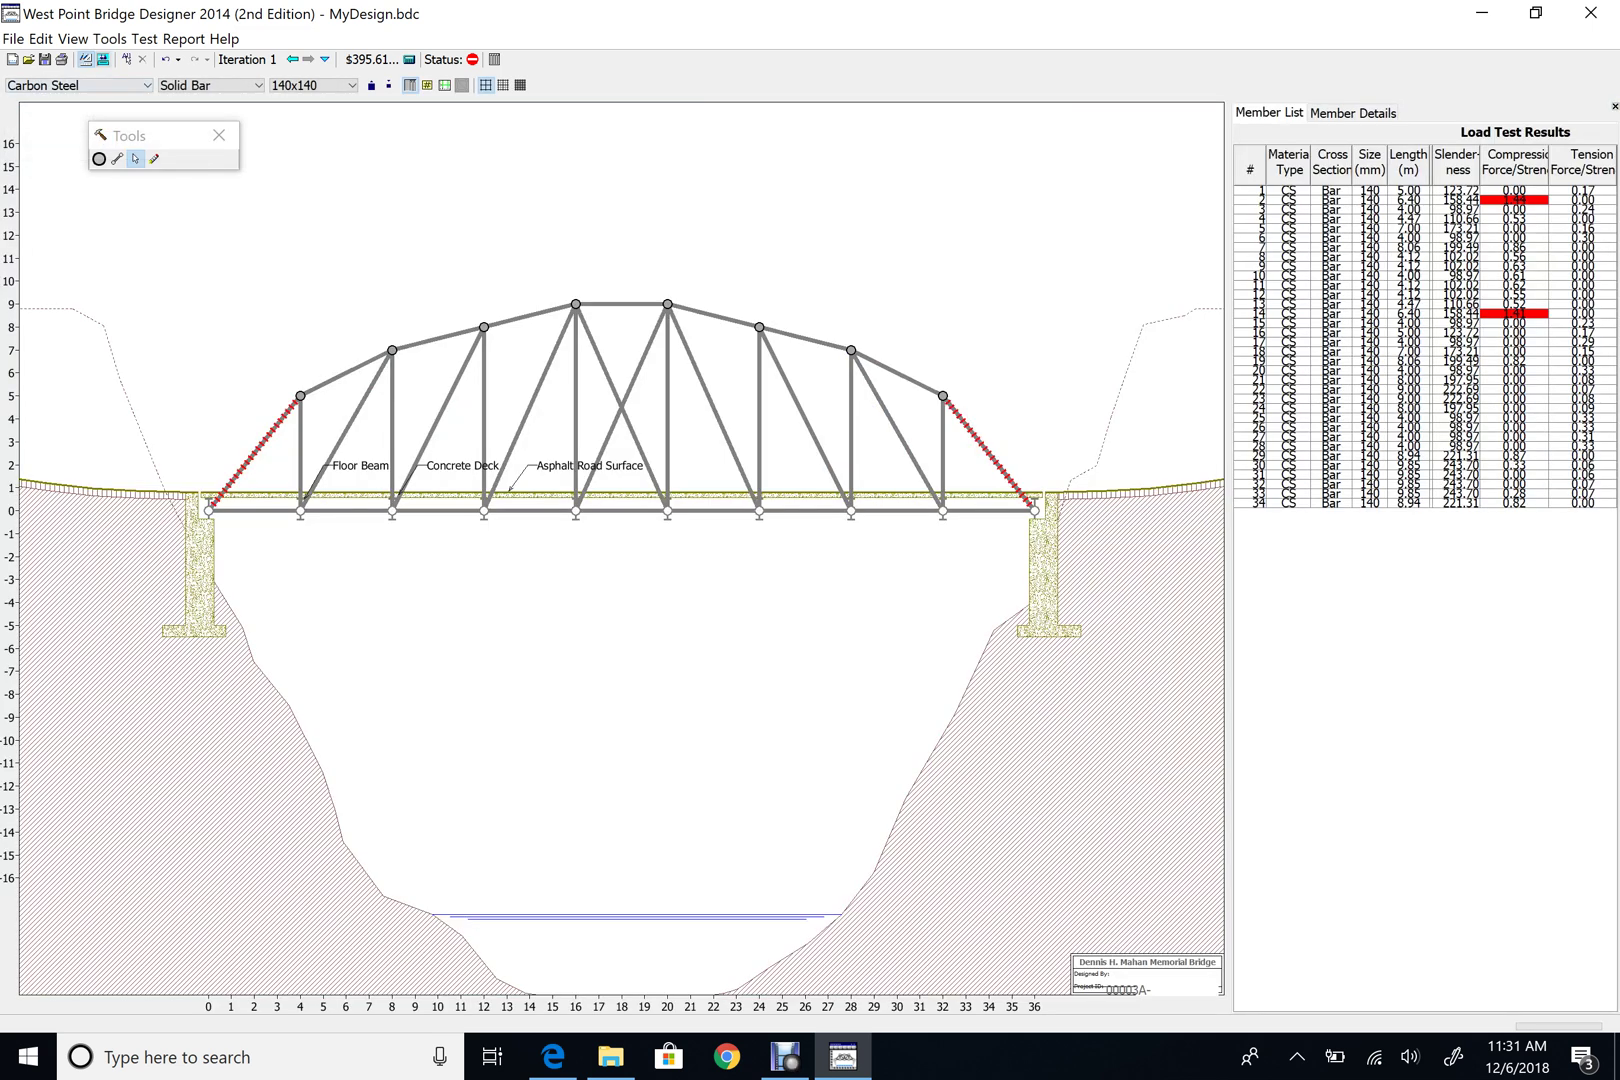
# Replay the collapse animation, then select the failing left end diagonal, member 2.
pyautogui.click(103, 59)
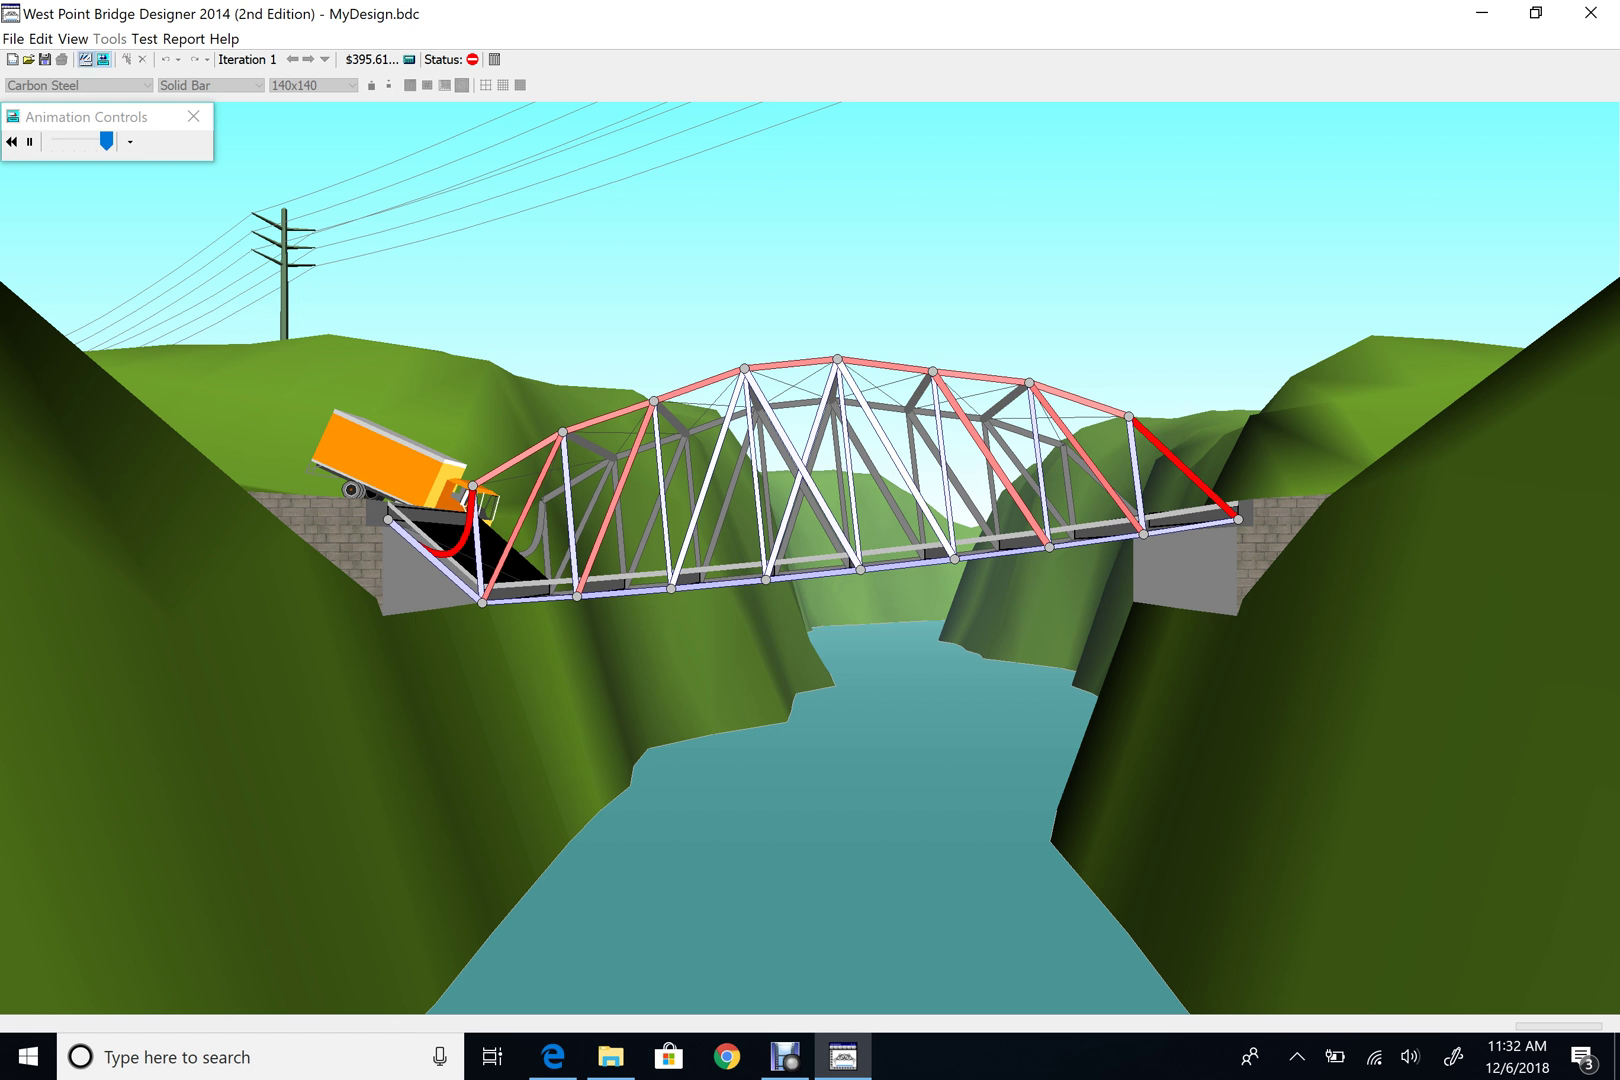
pyautogui.click(86, 59)
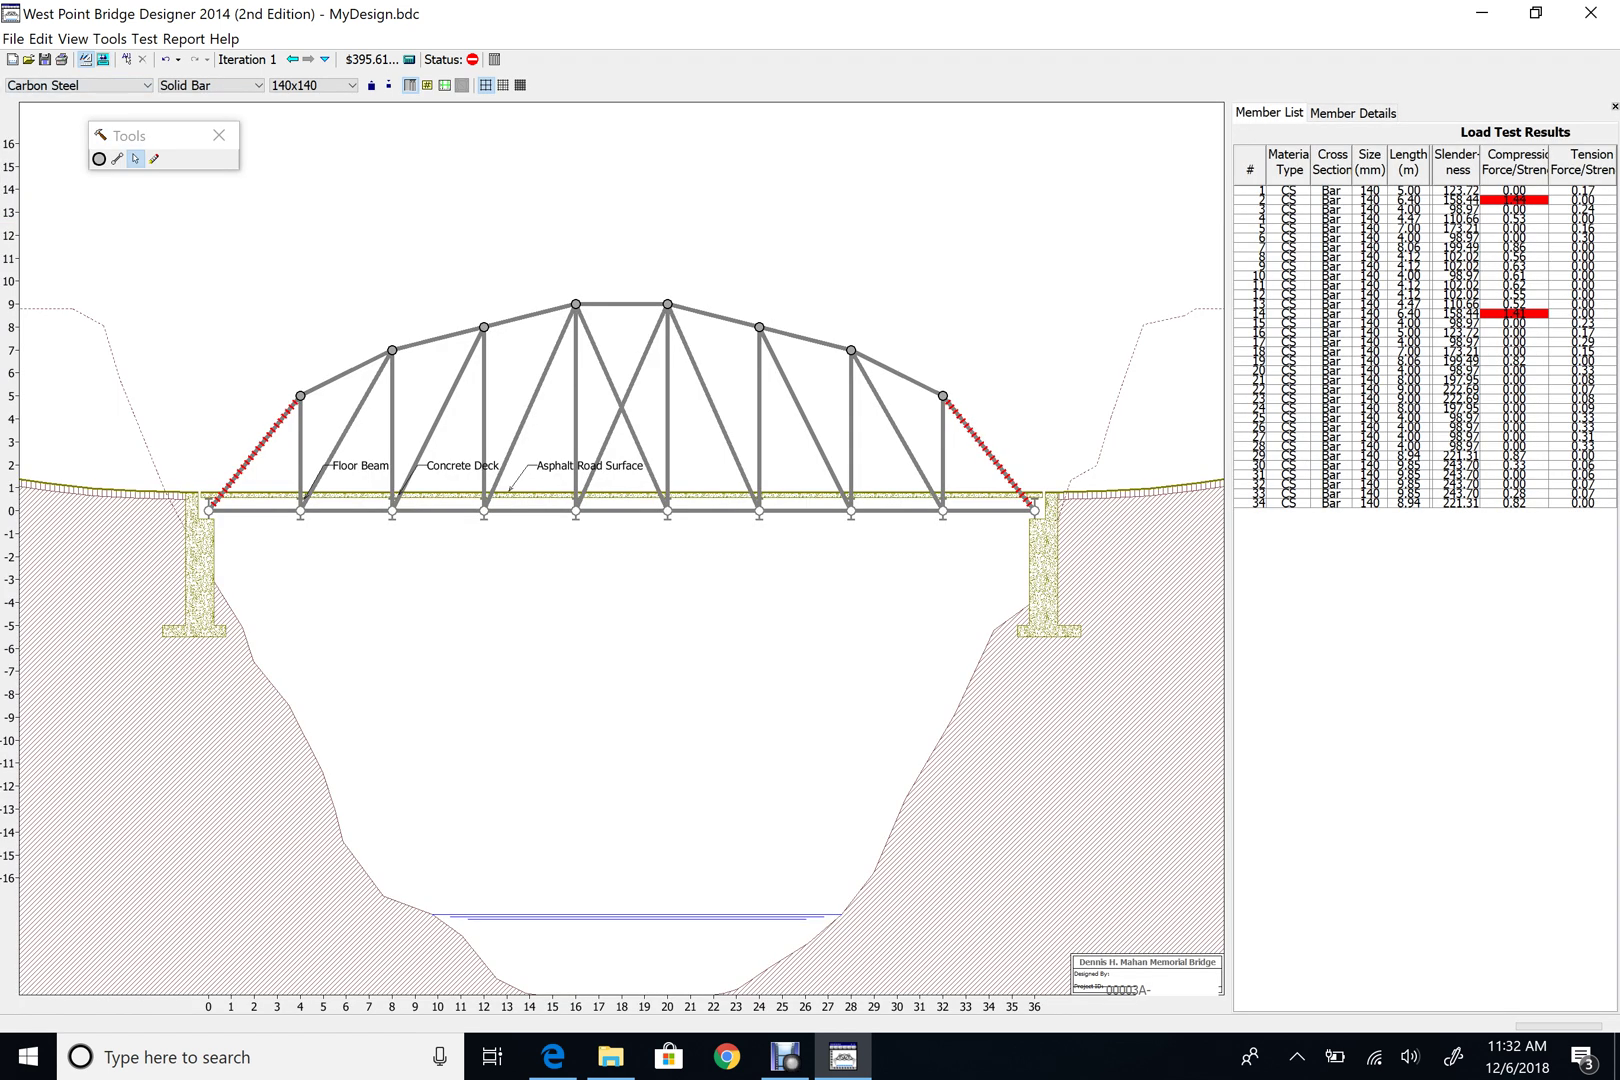
pyautogui.click(255, 450)
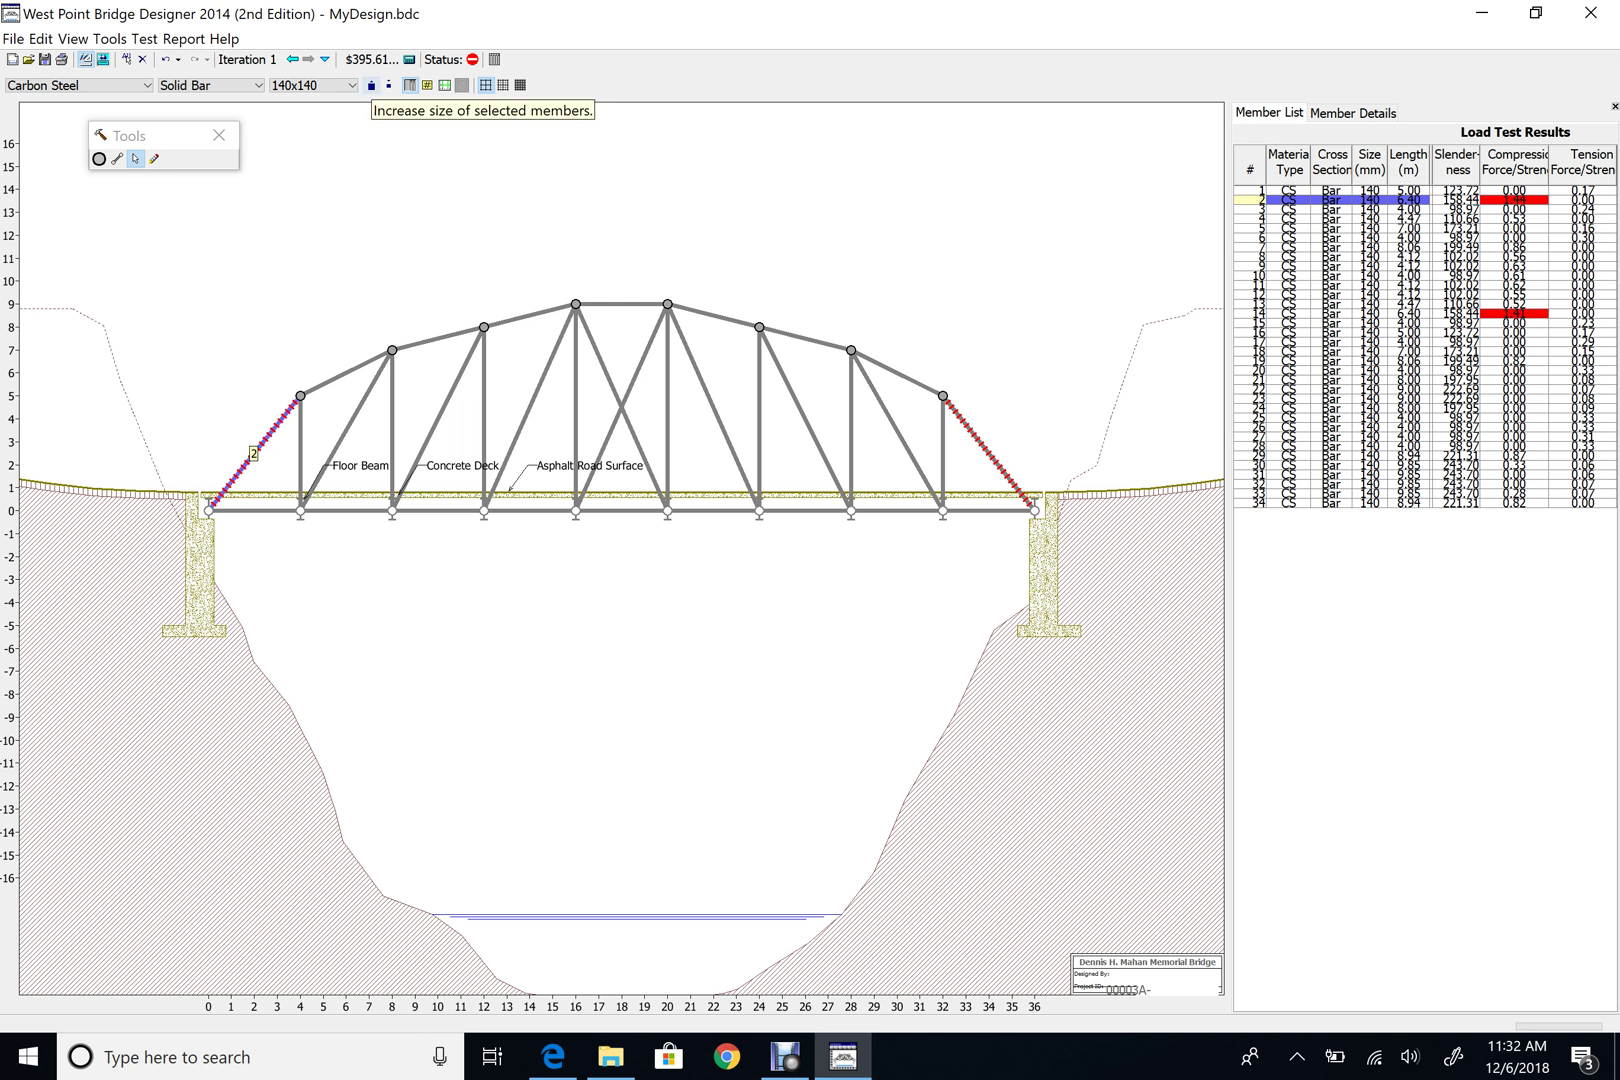
# Enlarge end diagonals 2 and 14 to 190 mm bars, bringing the cost to $411.54.
pyautogui.click(371, 85)
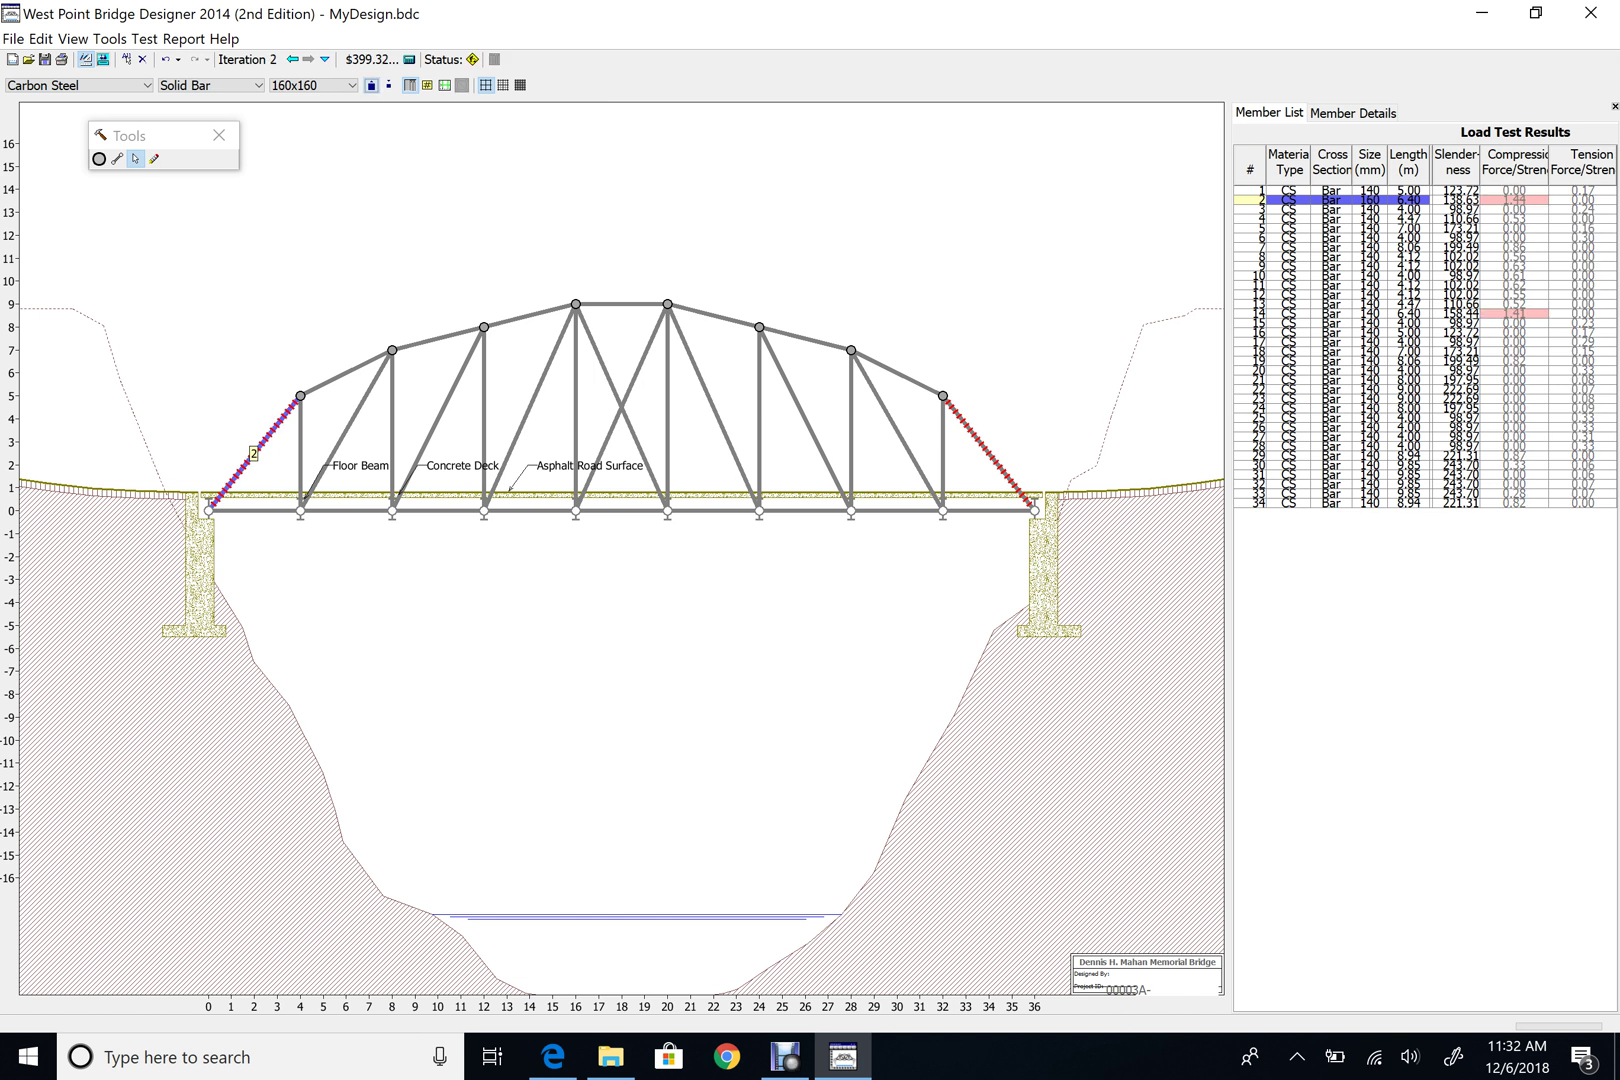
pyautogui.click(1330, 313)
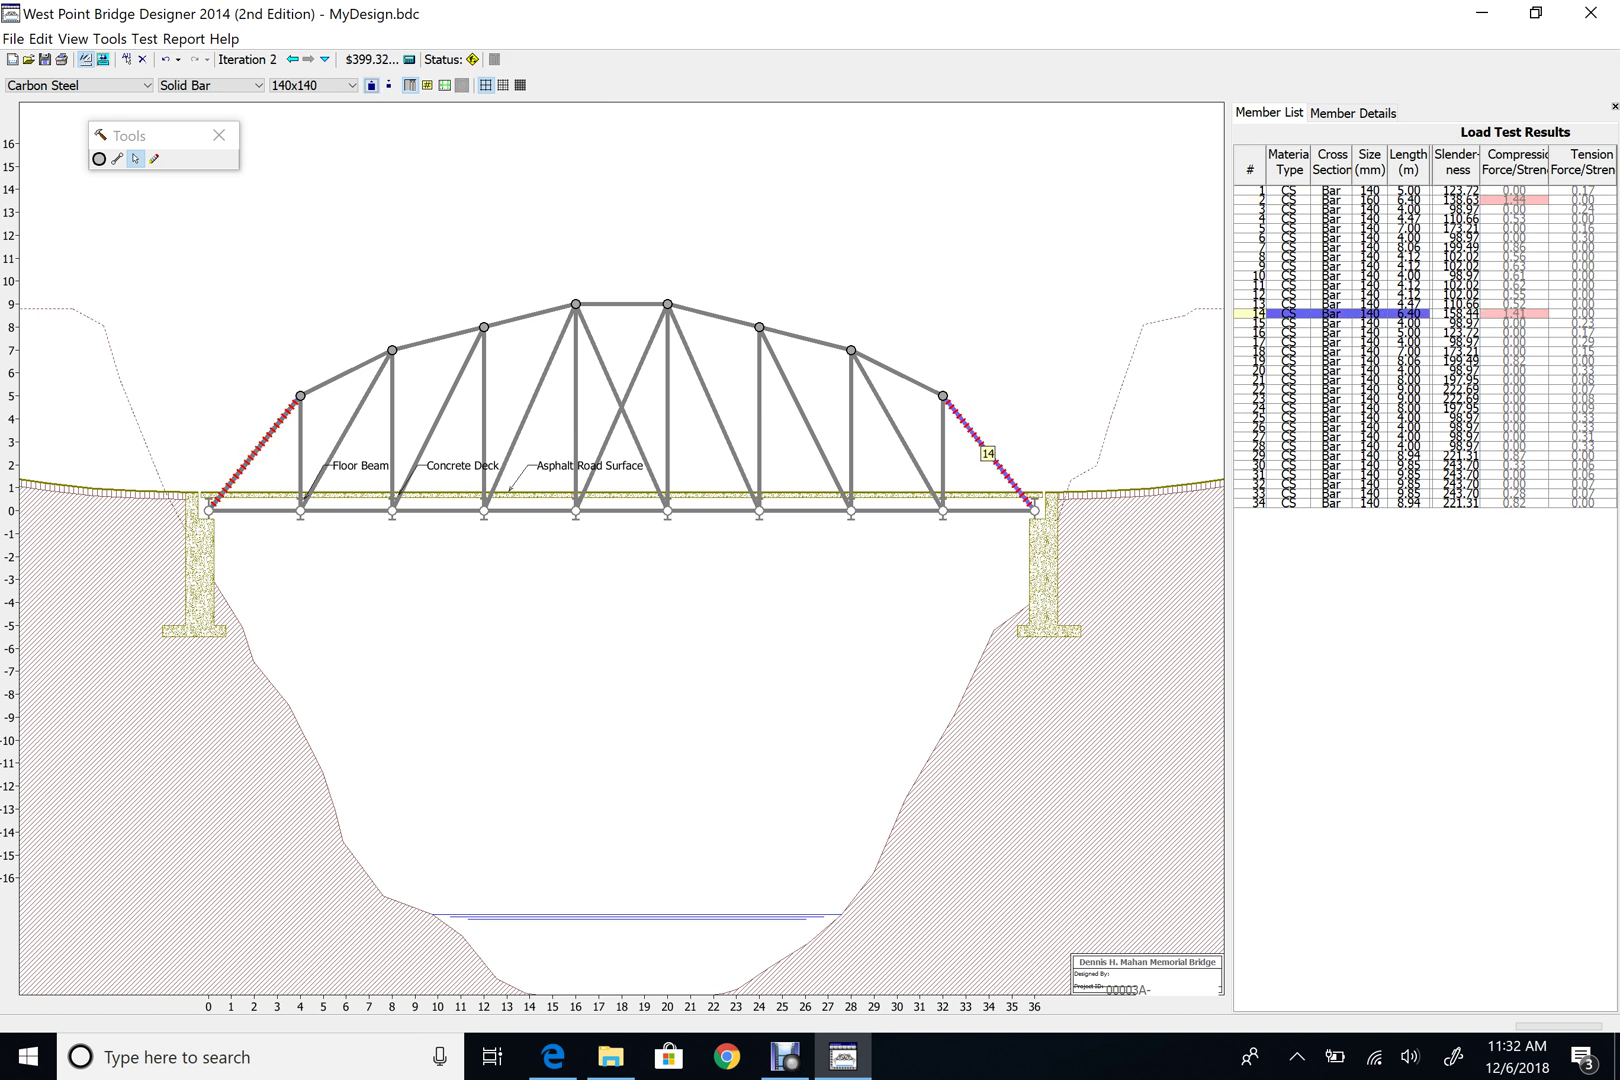
pyautogui.click(371, 85)
pyautogui.click(371, 85)
pyautogui.click(371, 85)
pyautogui.click(371, 85)
pyautogui.click(371, 85)
pyautogui.click(1330, 199)
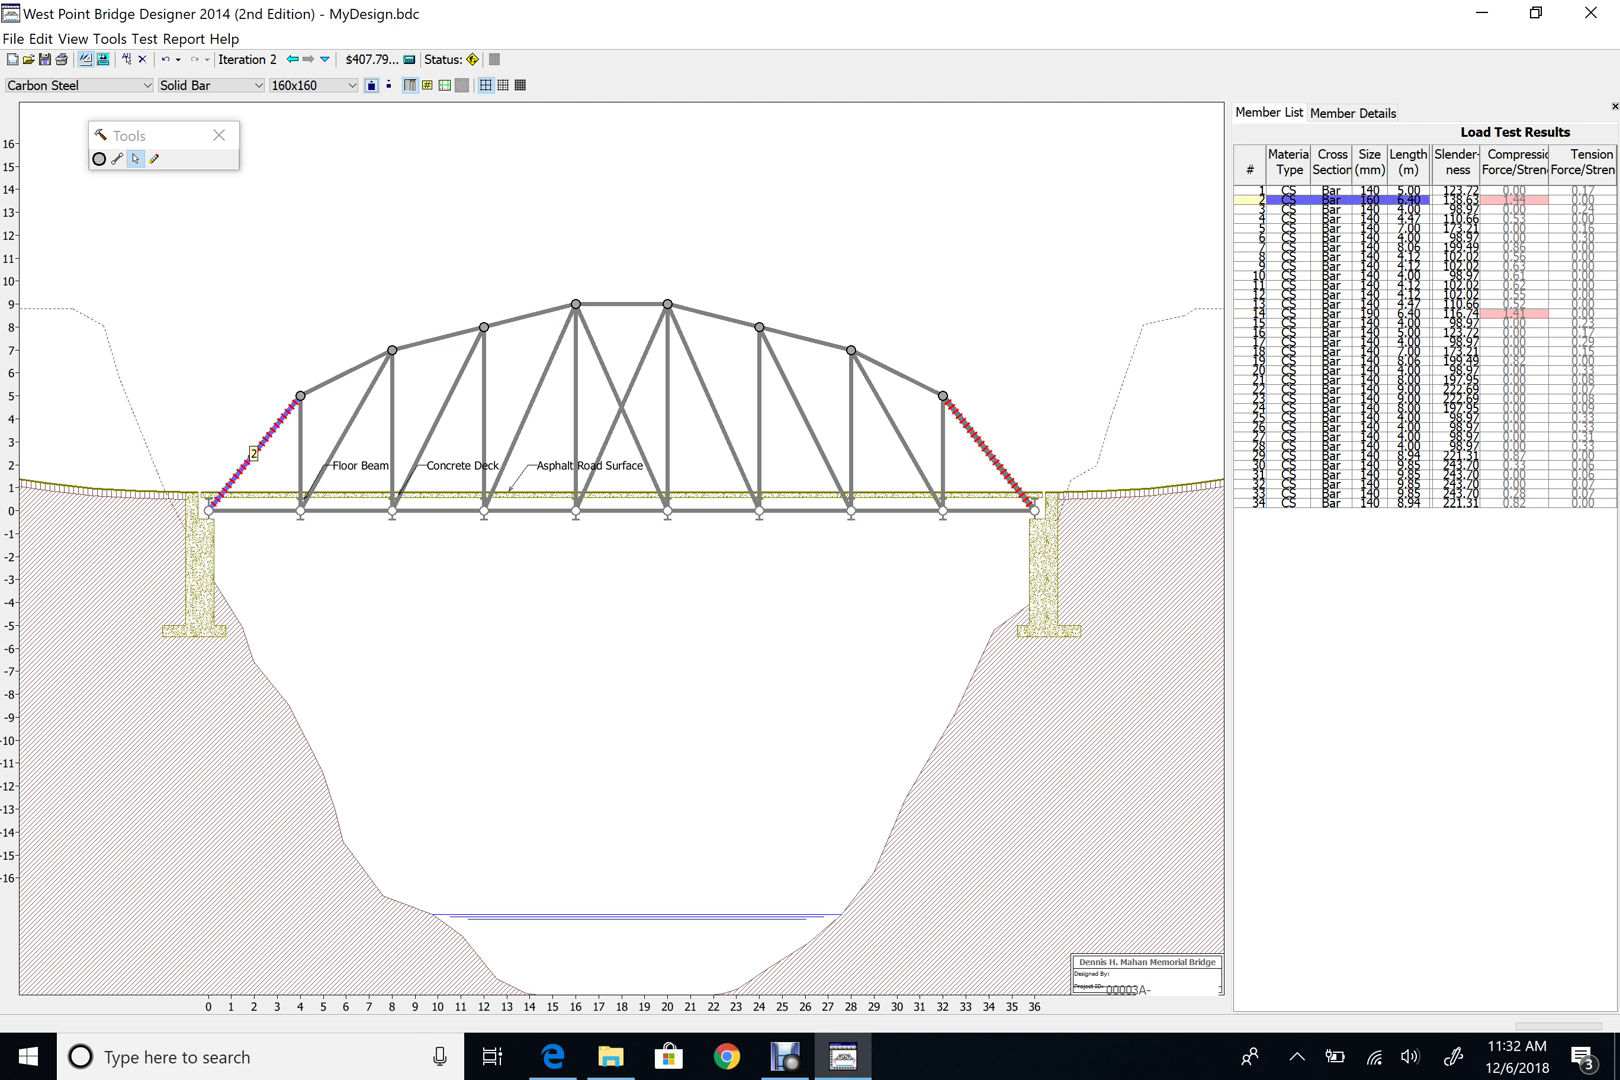
pyautogui.click(371, 85)
pyautogui.click(371, 85)
pyautogui.click(371, 85)
# Rerun the load test with F5 and return to the drawing board after it passes.
pyautogui.press('F5')
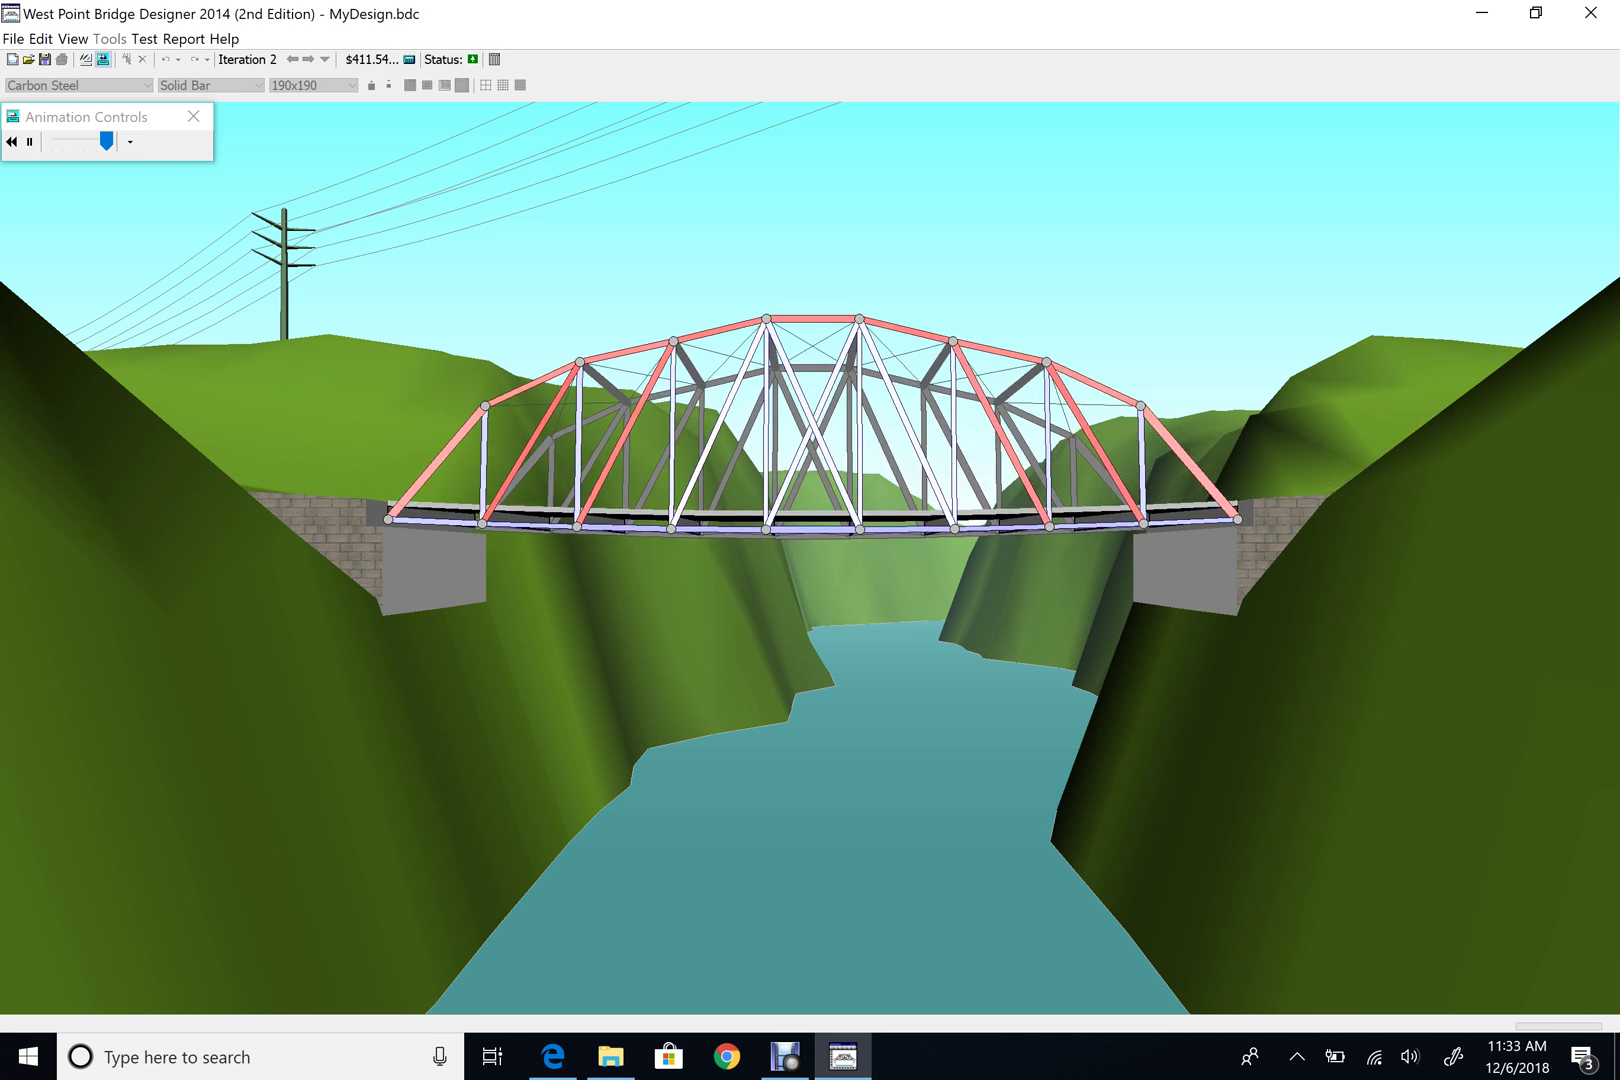
pyautogui.click(85, 59)
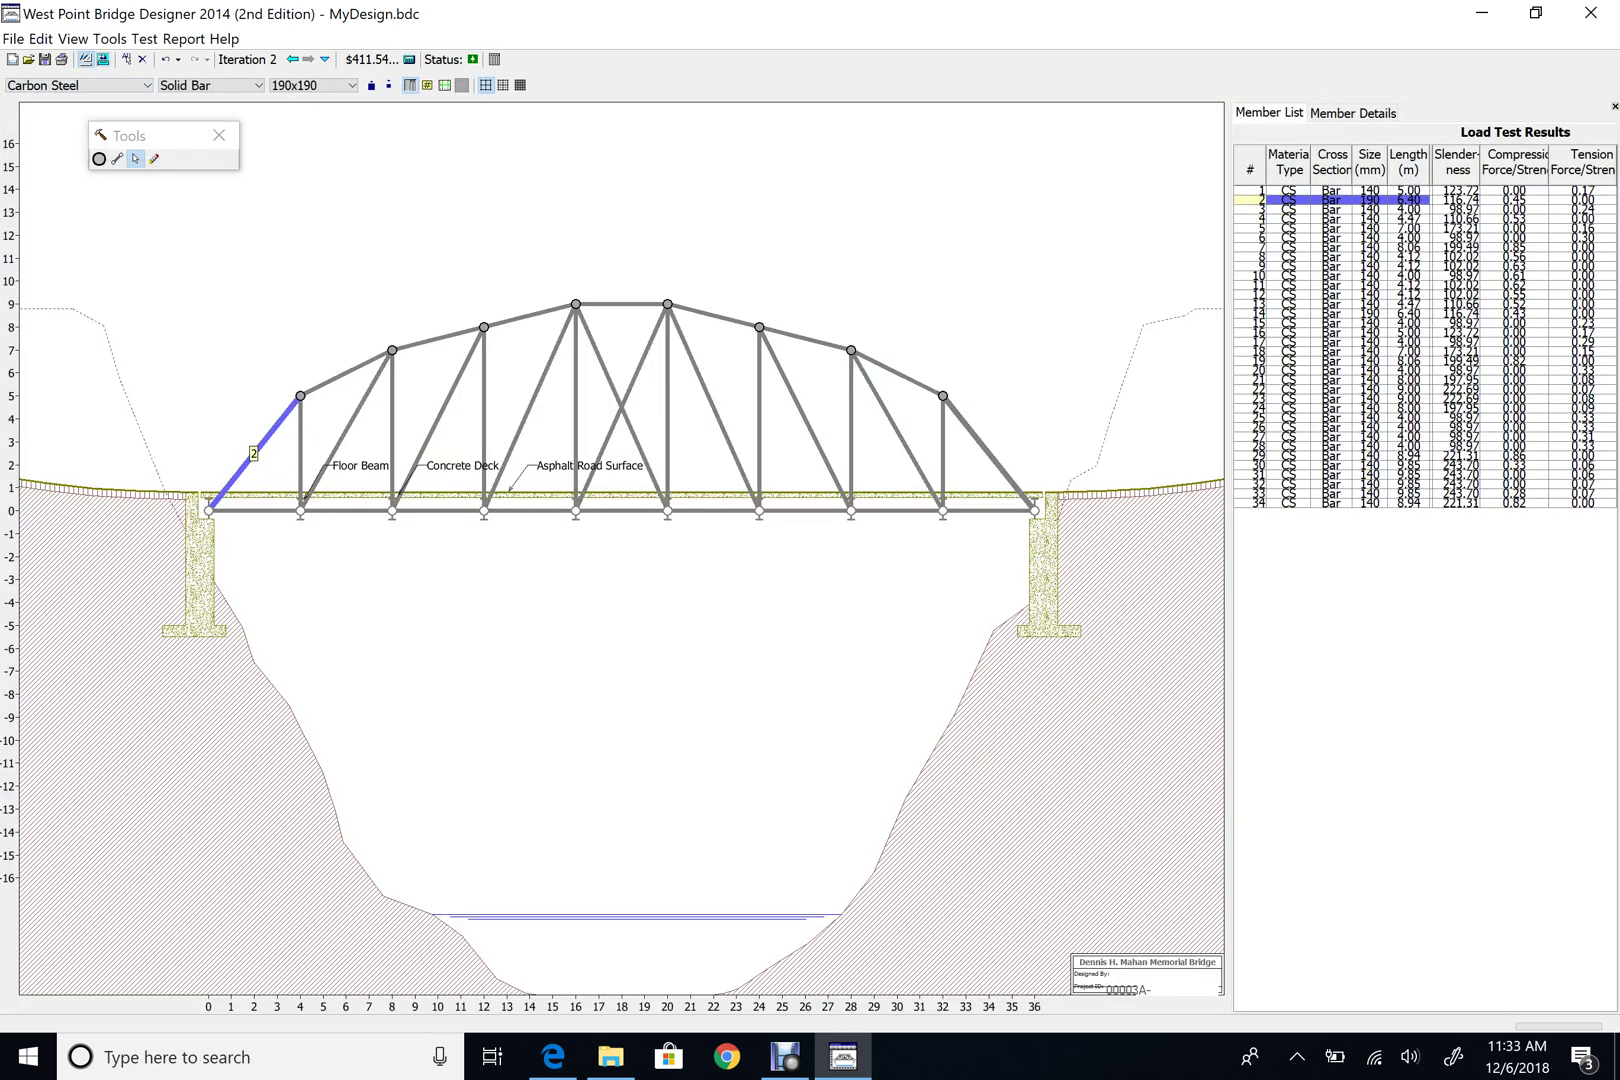
# Shrink member 2 to 150 mm and member 14 to 160 mm, cutting cost to $401.63.
pyautogui.click(388, 85)
pyautogui.click(388, 85)
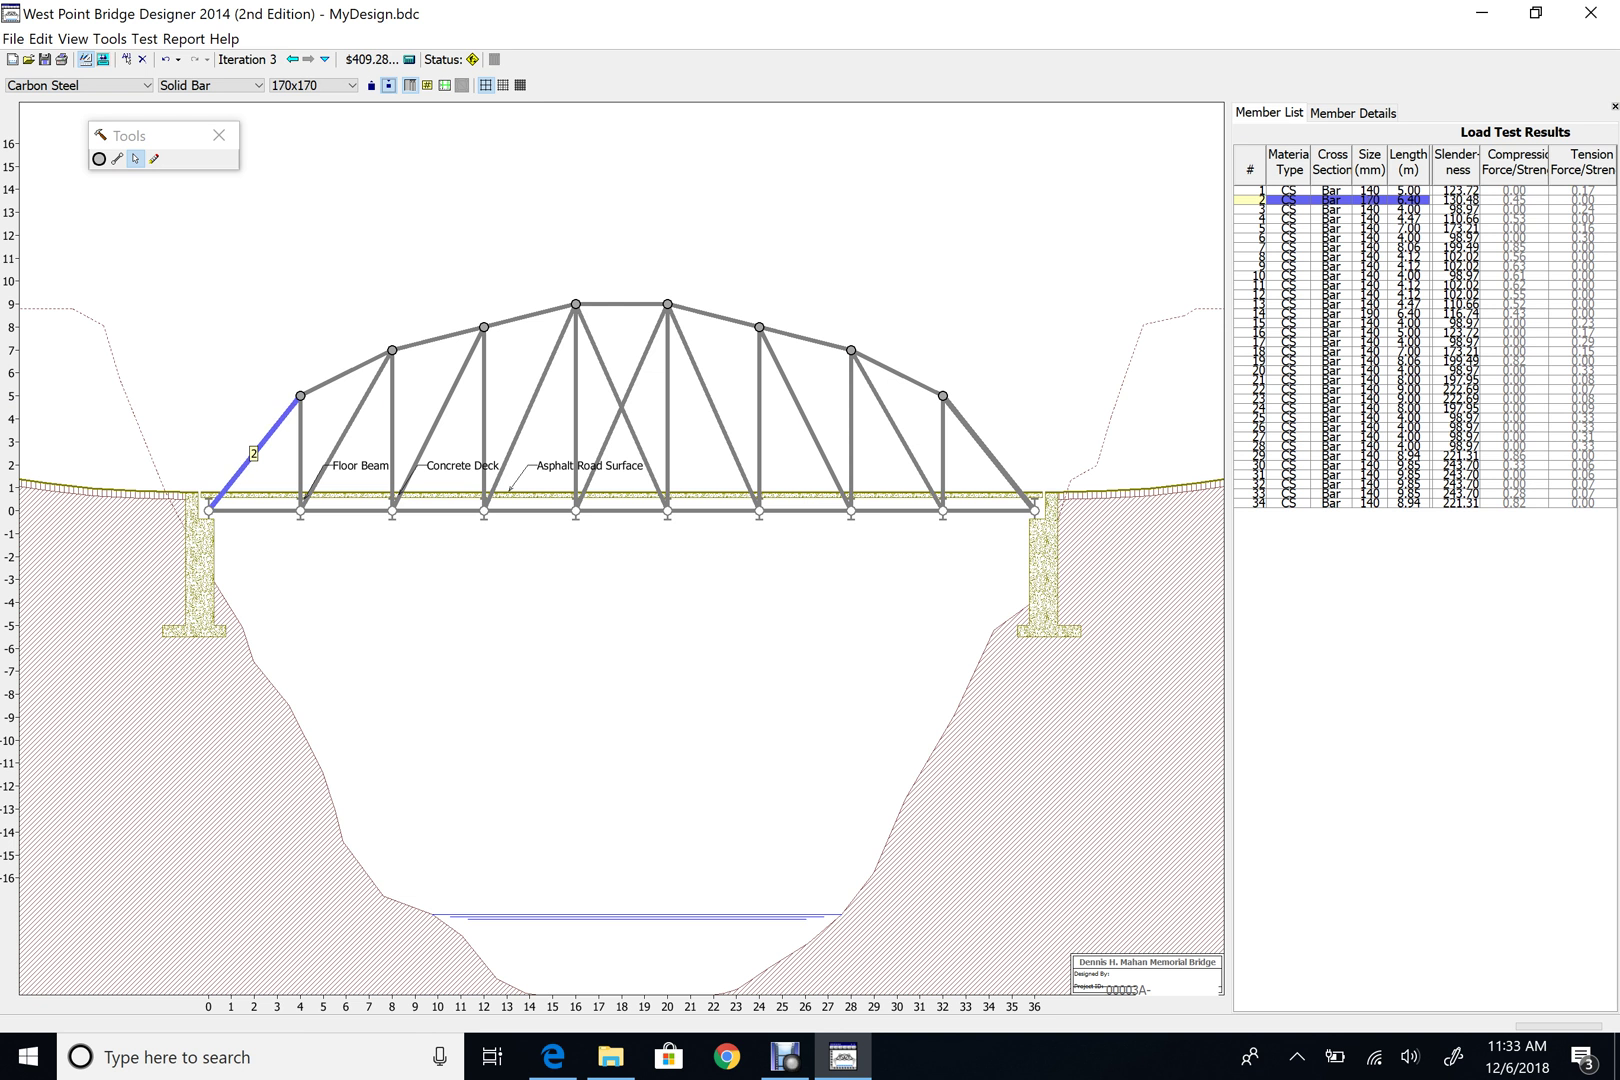
pyautogui.click(388, 85)
pyautogui.click(388, 85)
pyautogui.click(988, 453)
pyautogui.click(388, 85)
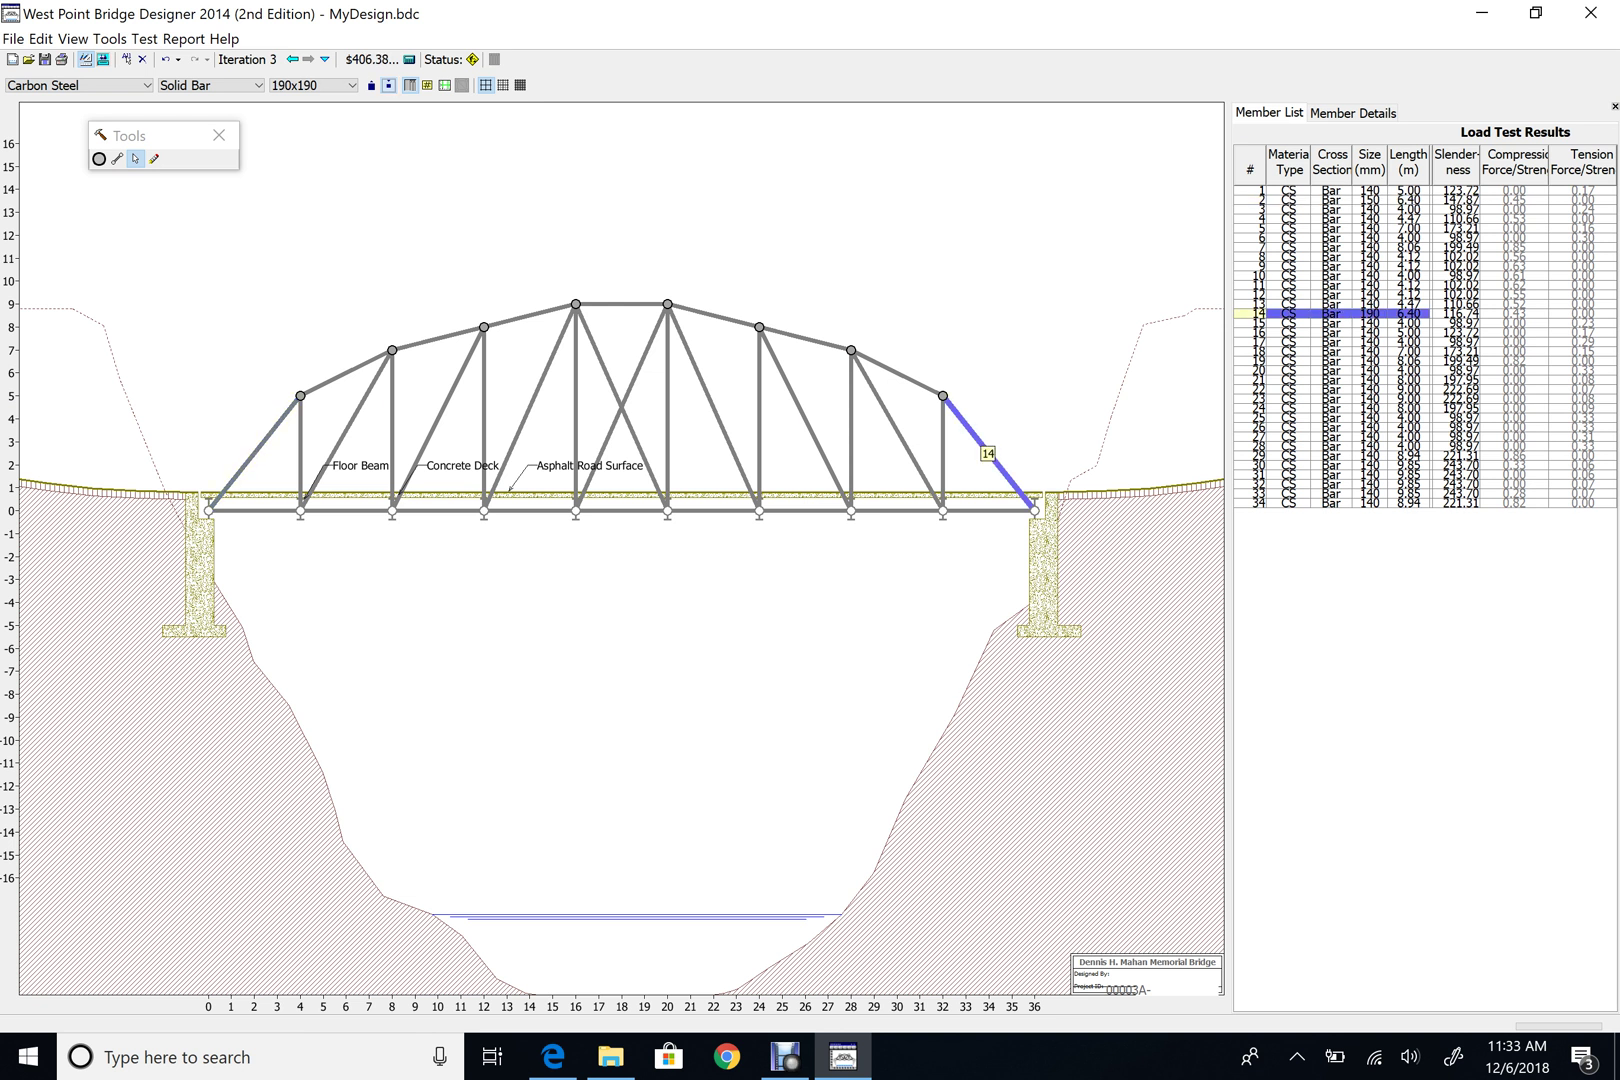
pyautogui.click(388, 85)
pyautogui.click(388, 85)
pyautogui.click(154, 158)
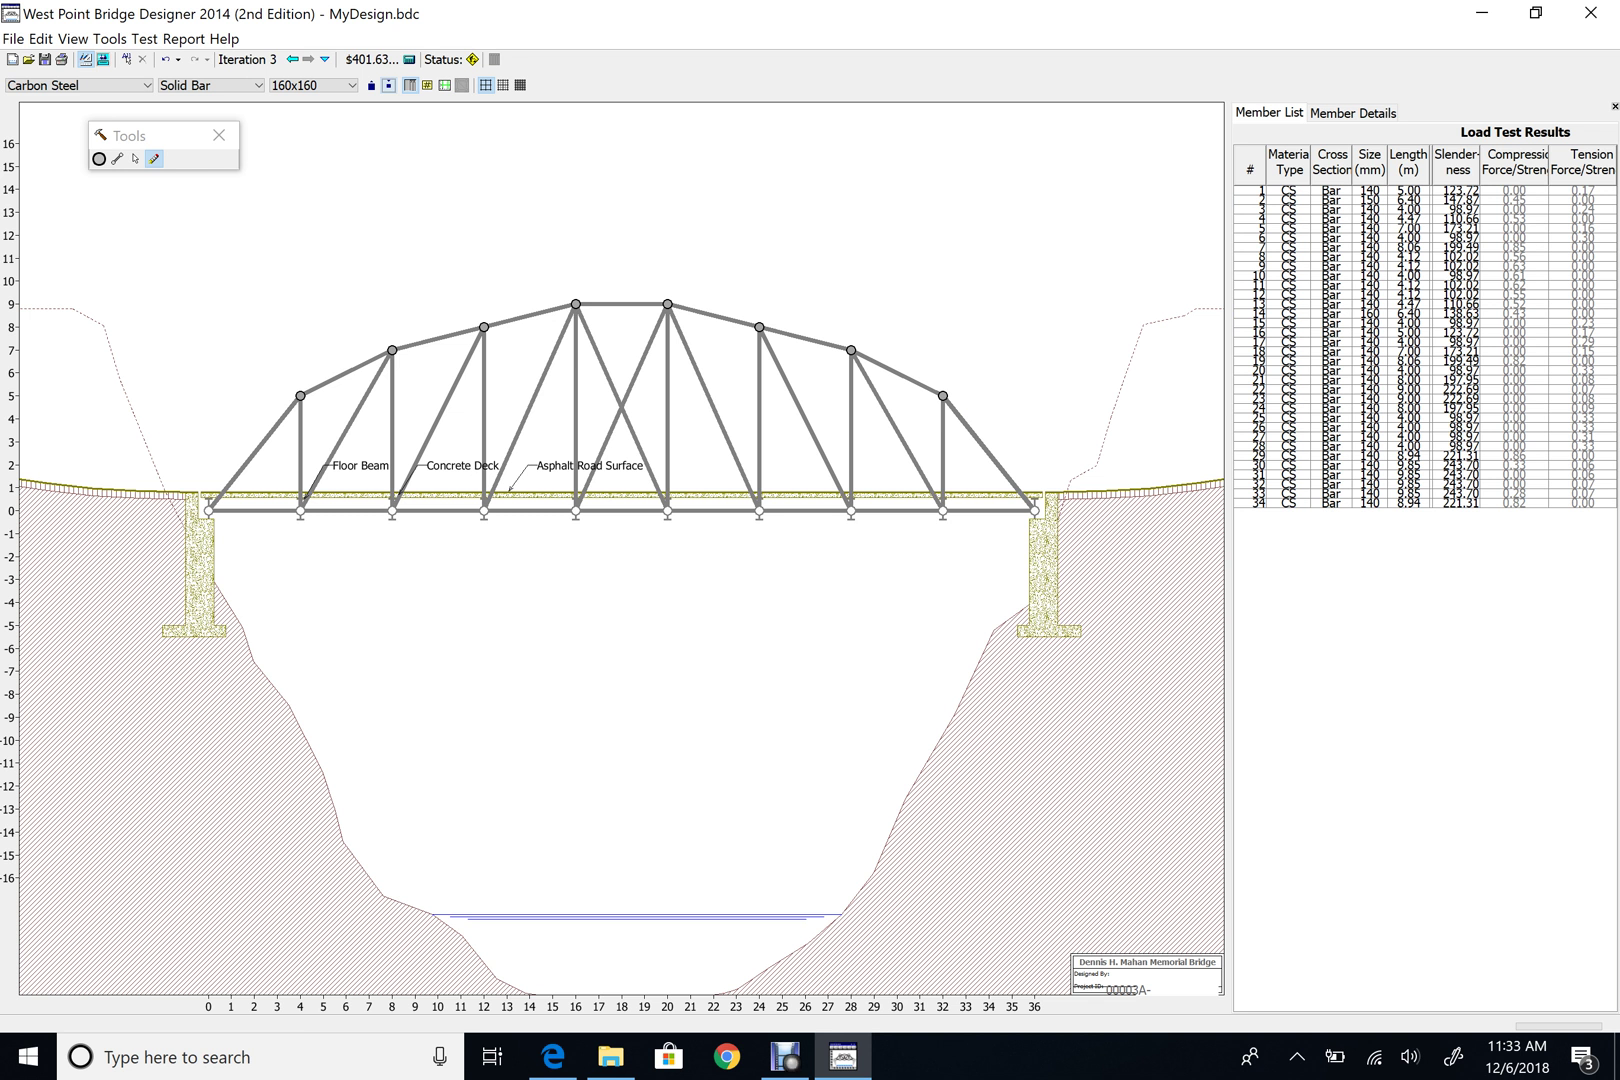
# Add a joint at grid (2, 3), then erase both end diagonals and that joint.
pyautogui.click(99, 158)
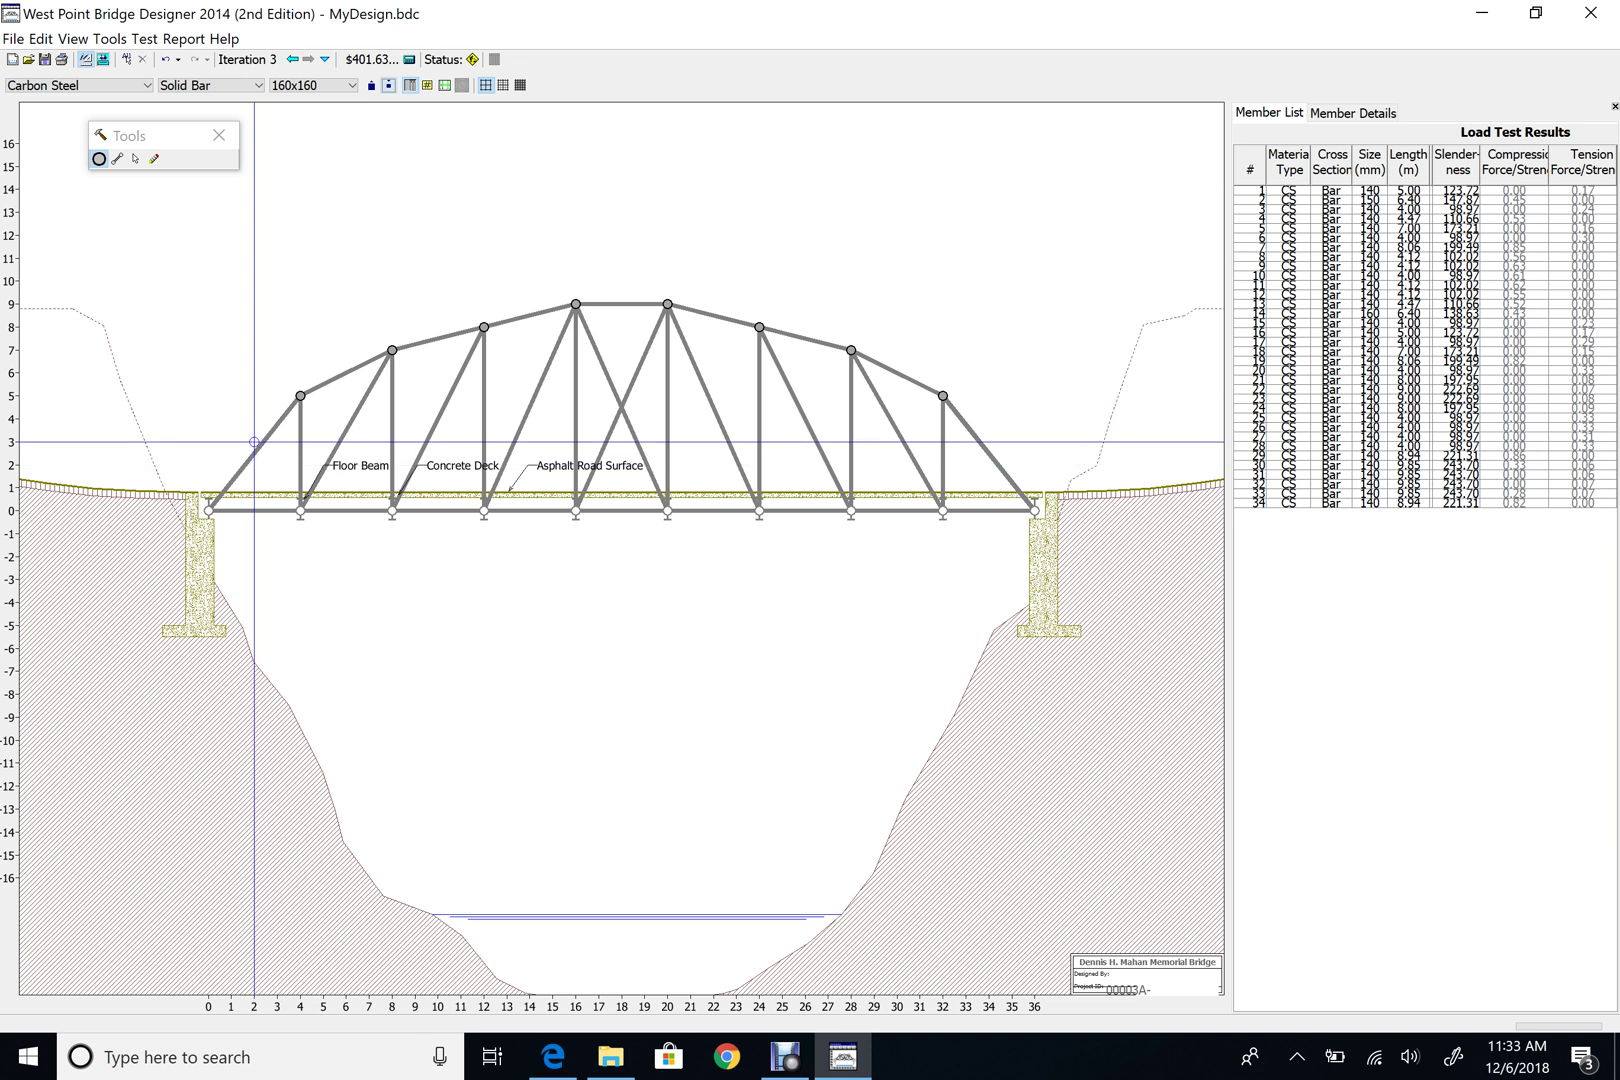
pyautogui.click(254, 441)
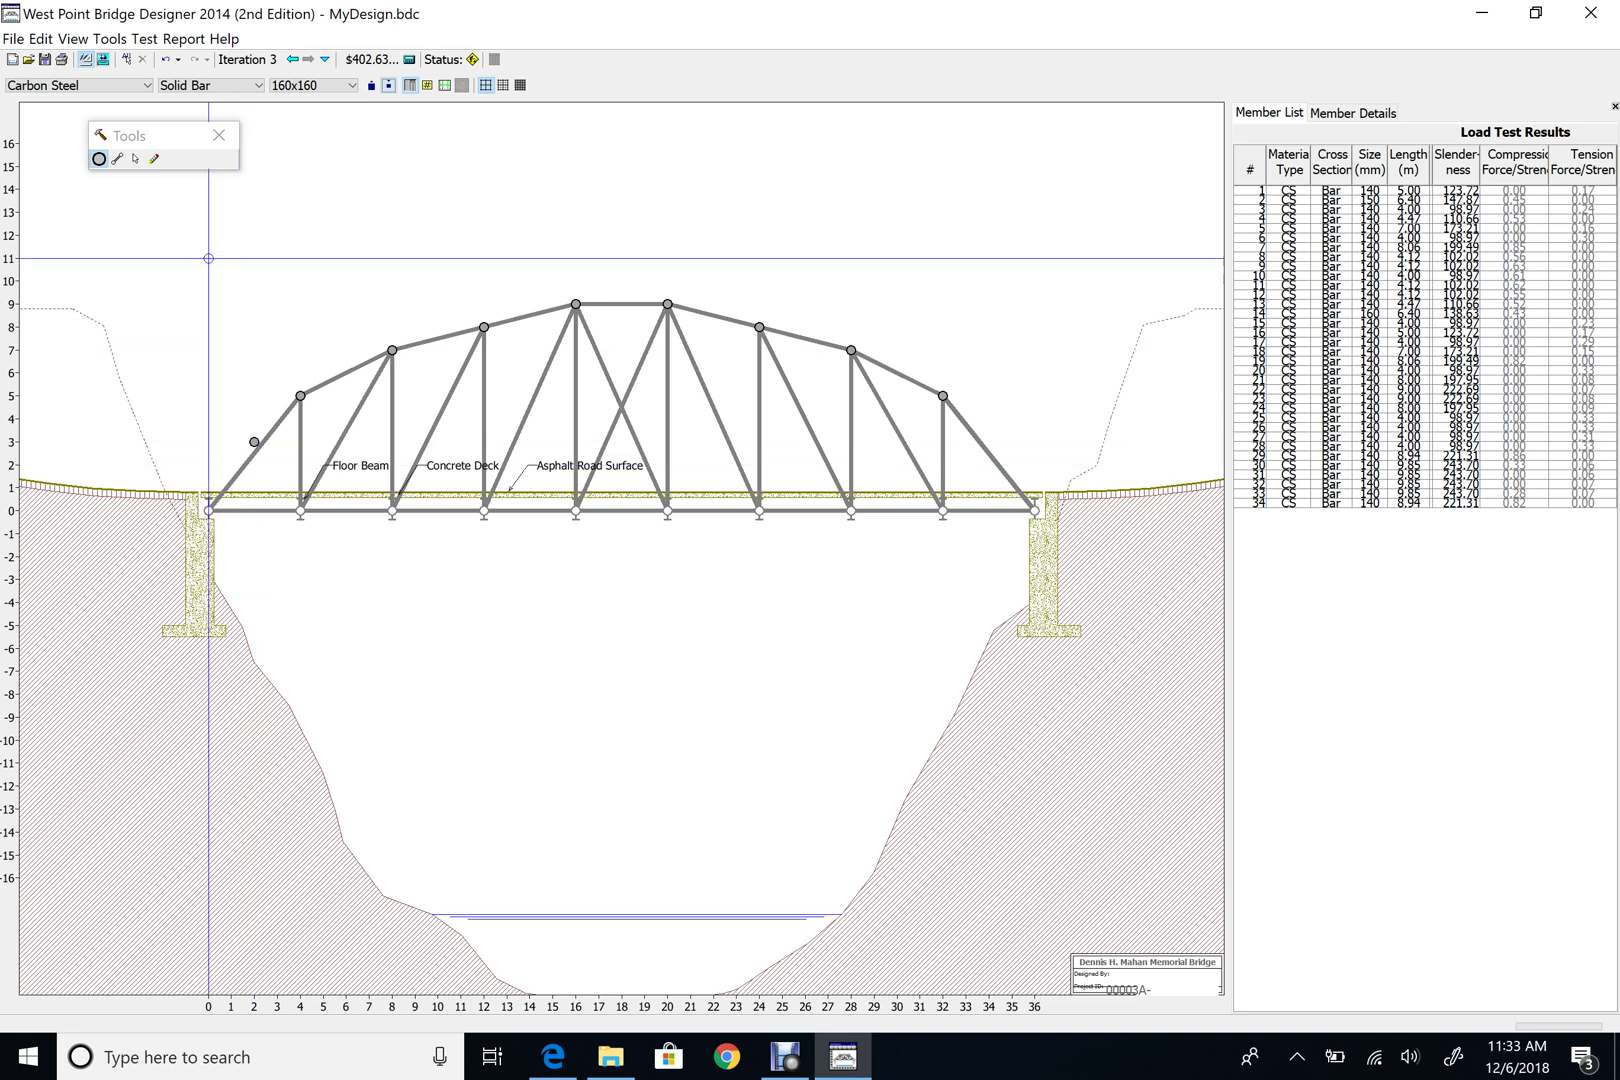
pyautogui.click(154, 158)
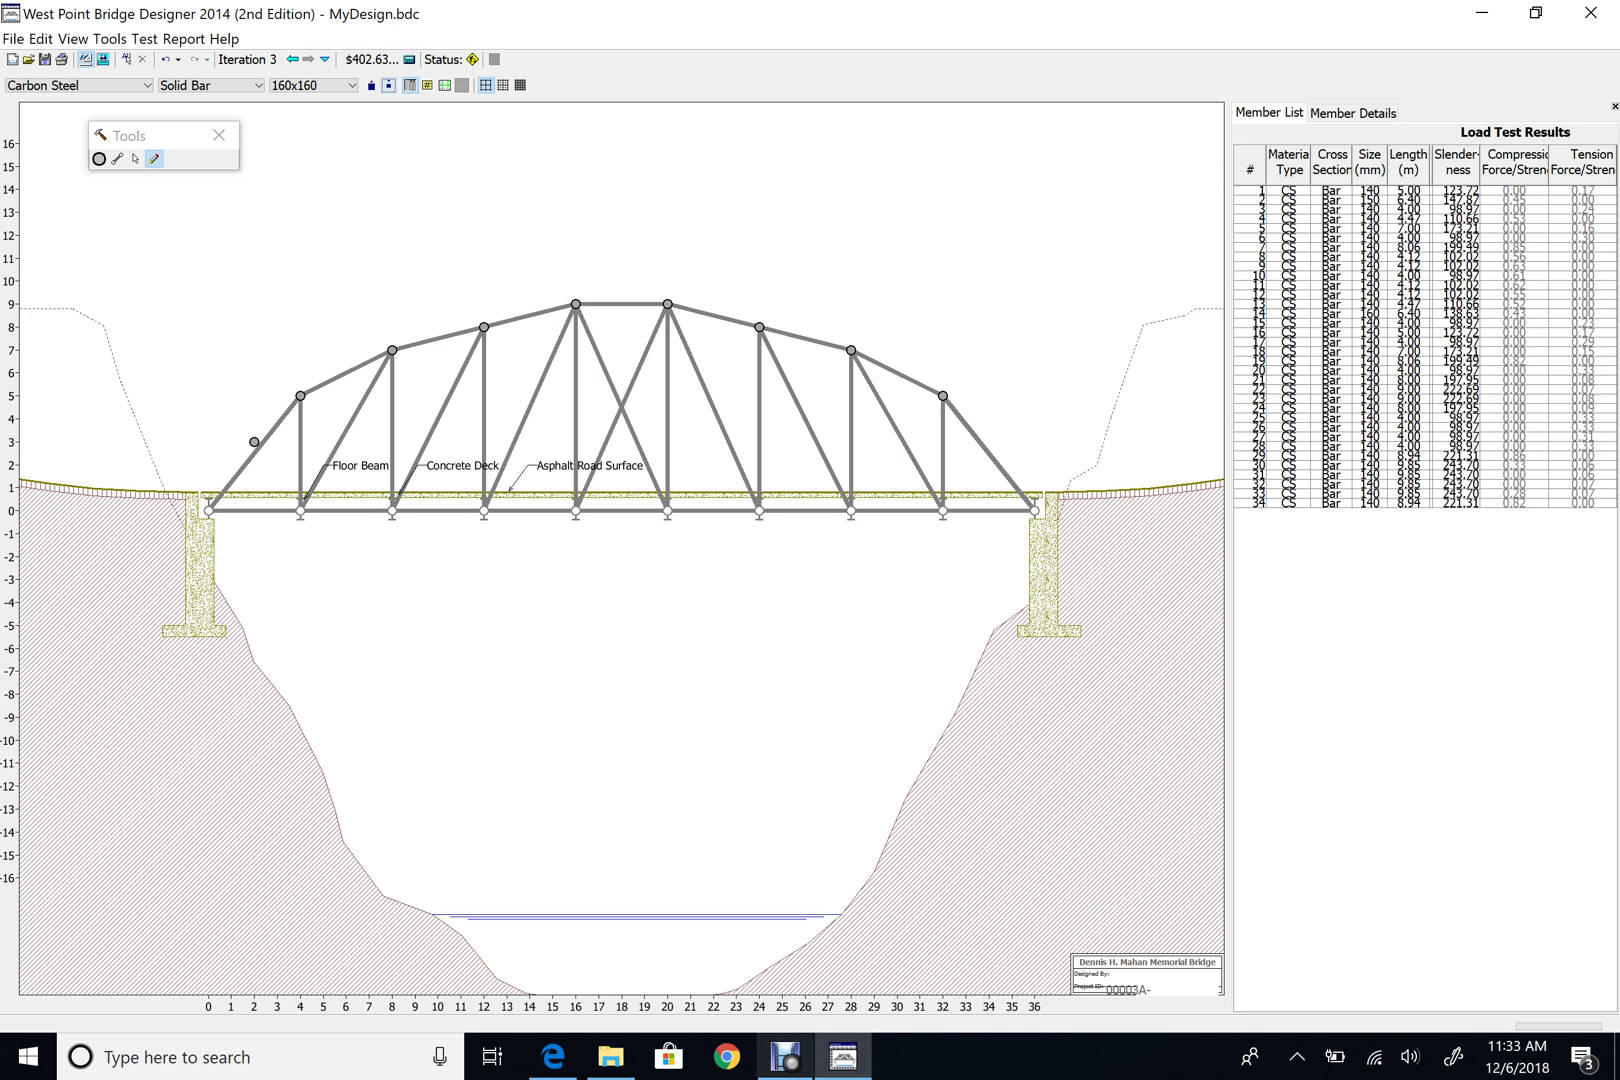
pyautogui.moveTo(786, 1058)
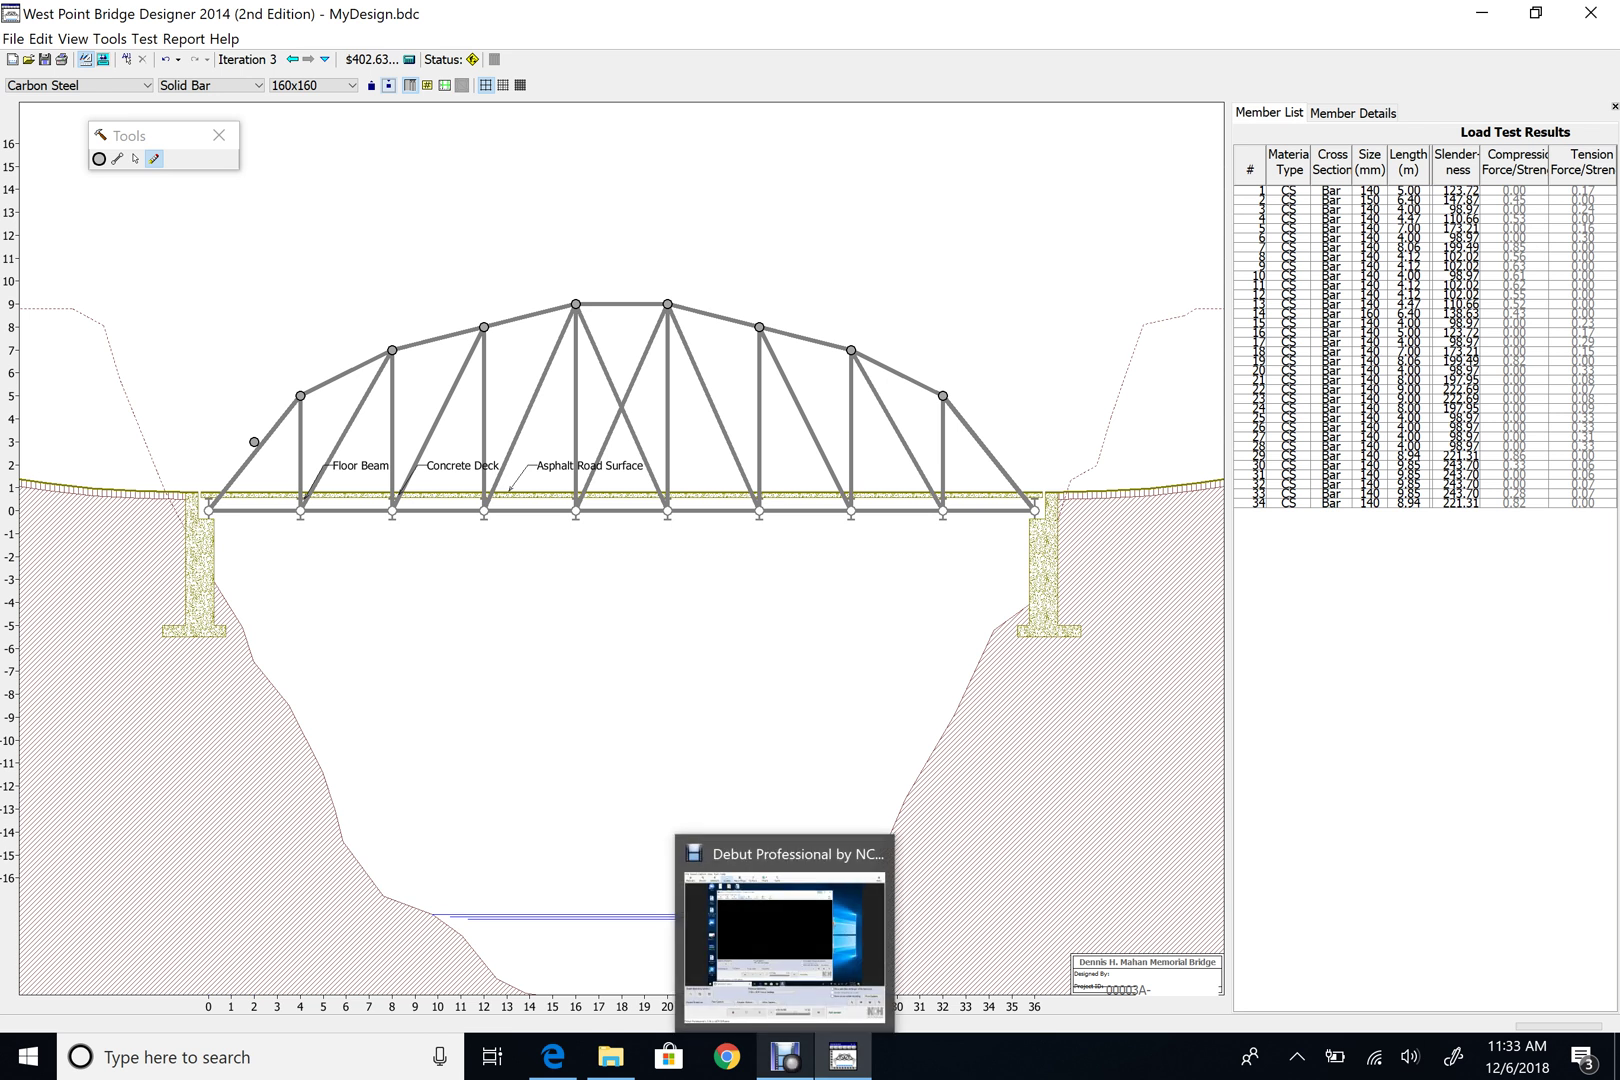
pyautogui.click(785, 940)
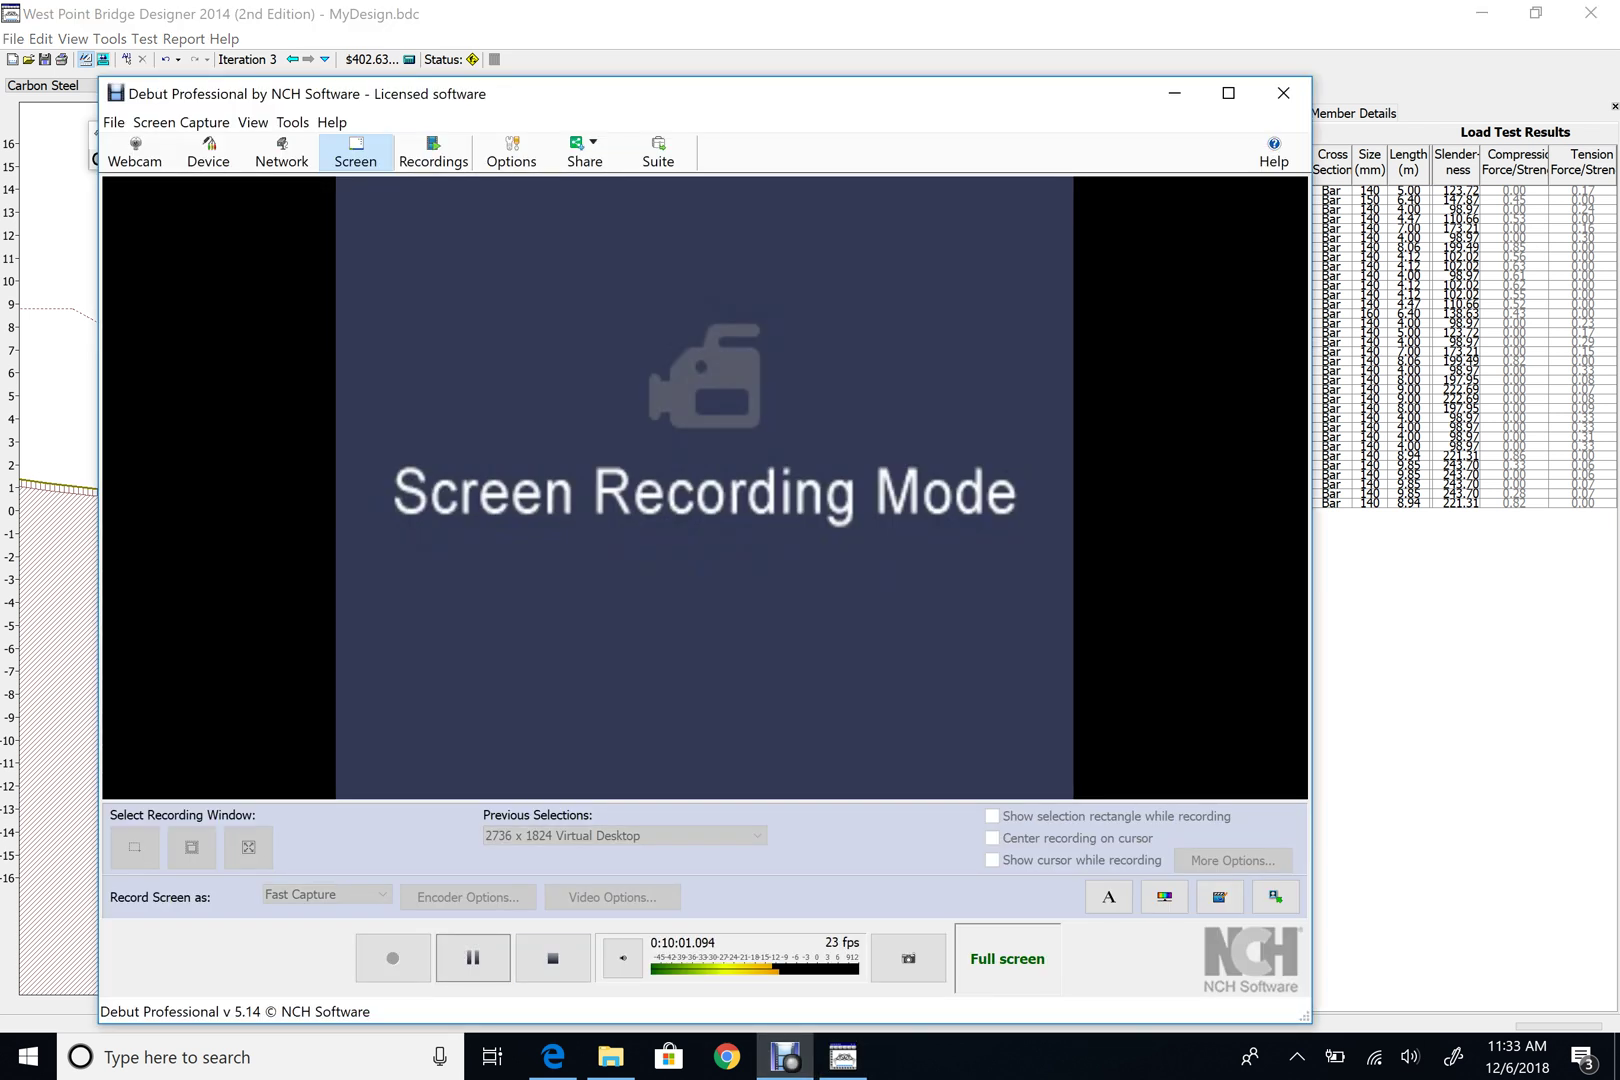
pyautogui.click(472, 958)
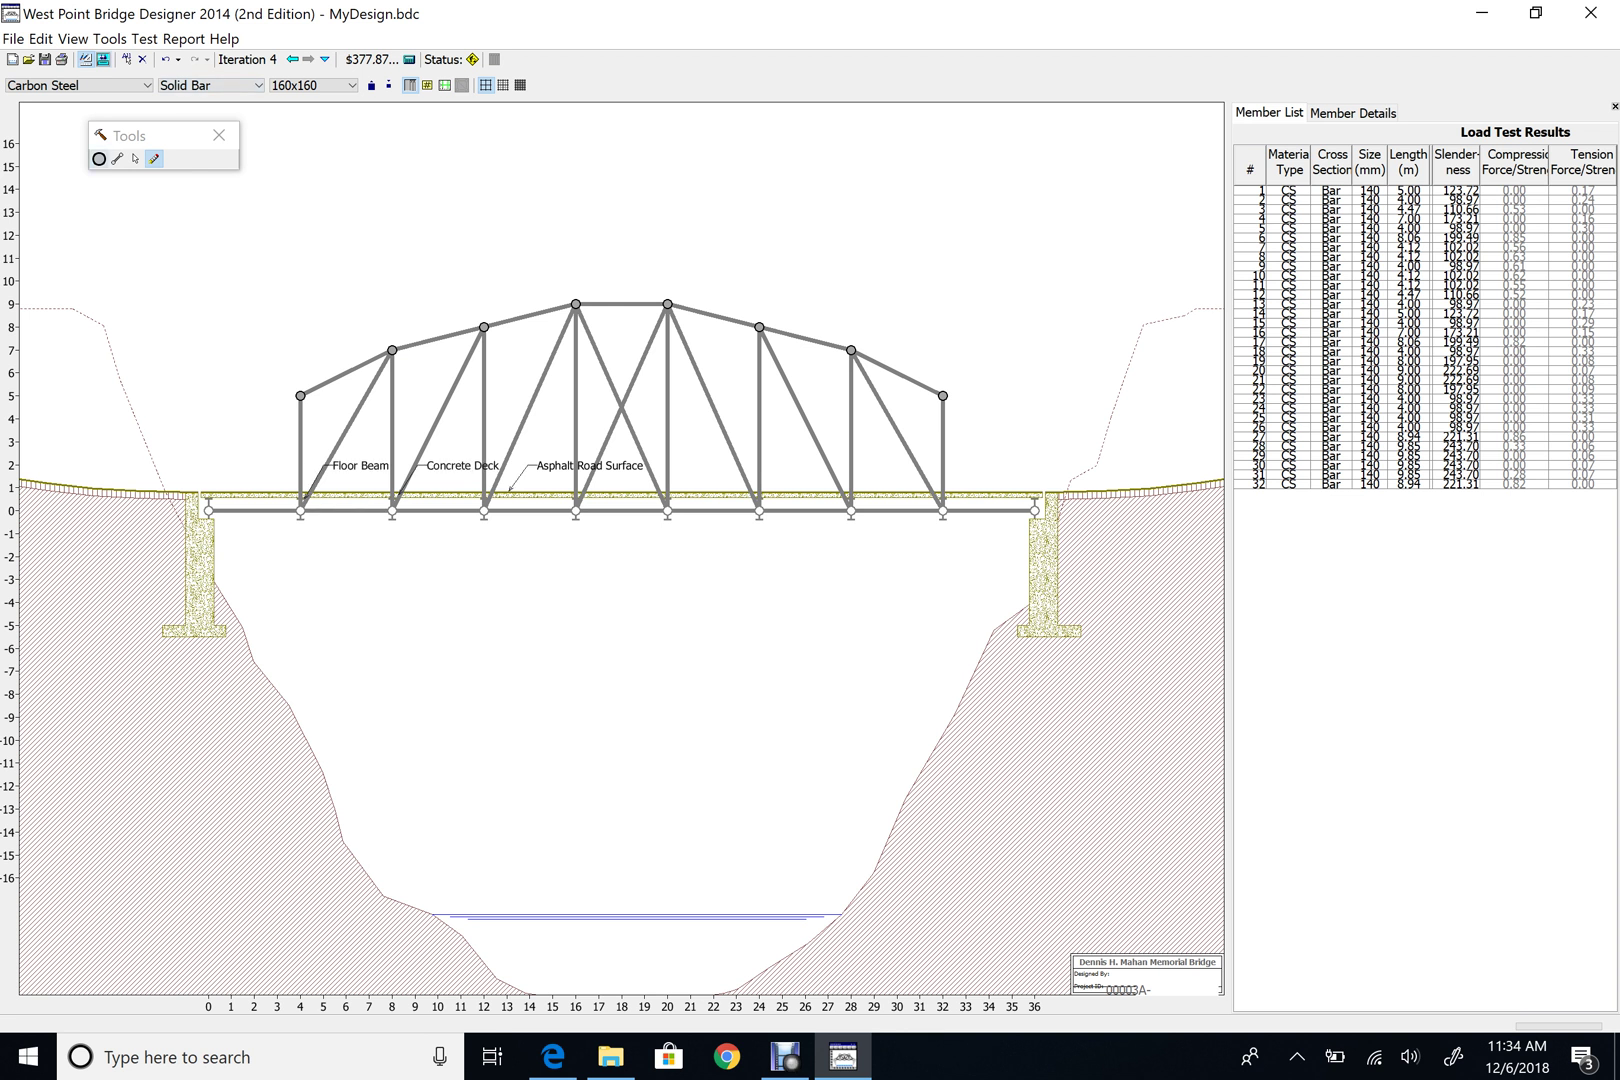
# Add new end joints at grid points (1, 3) and (35, 3).
pyautogui.click(99, 158)
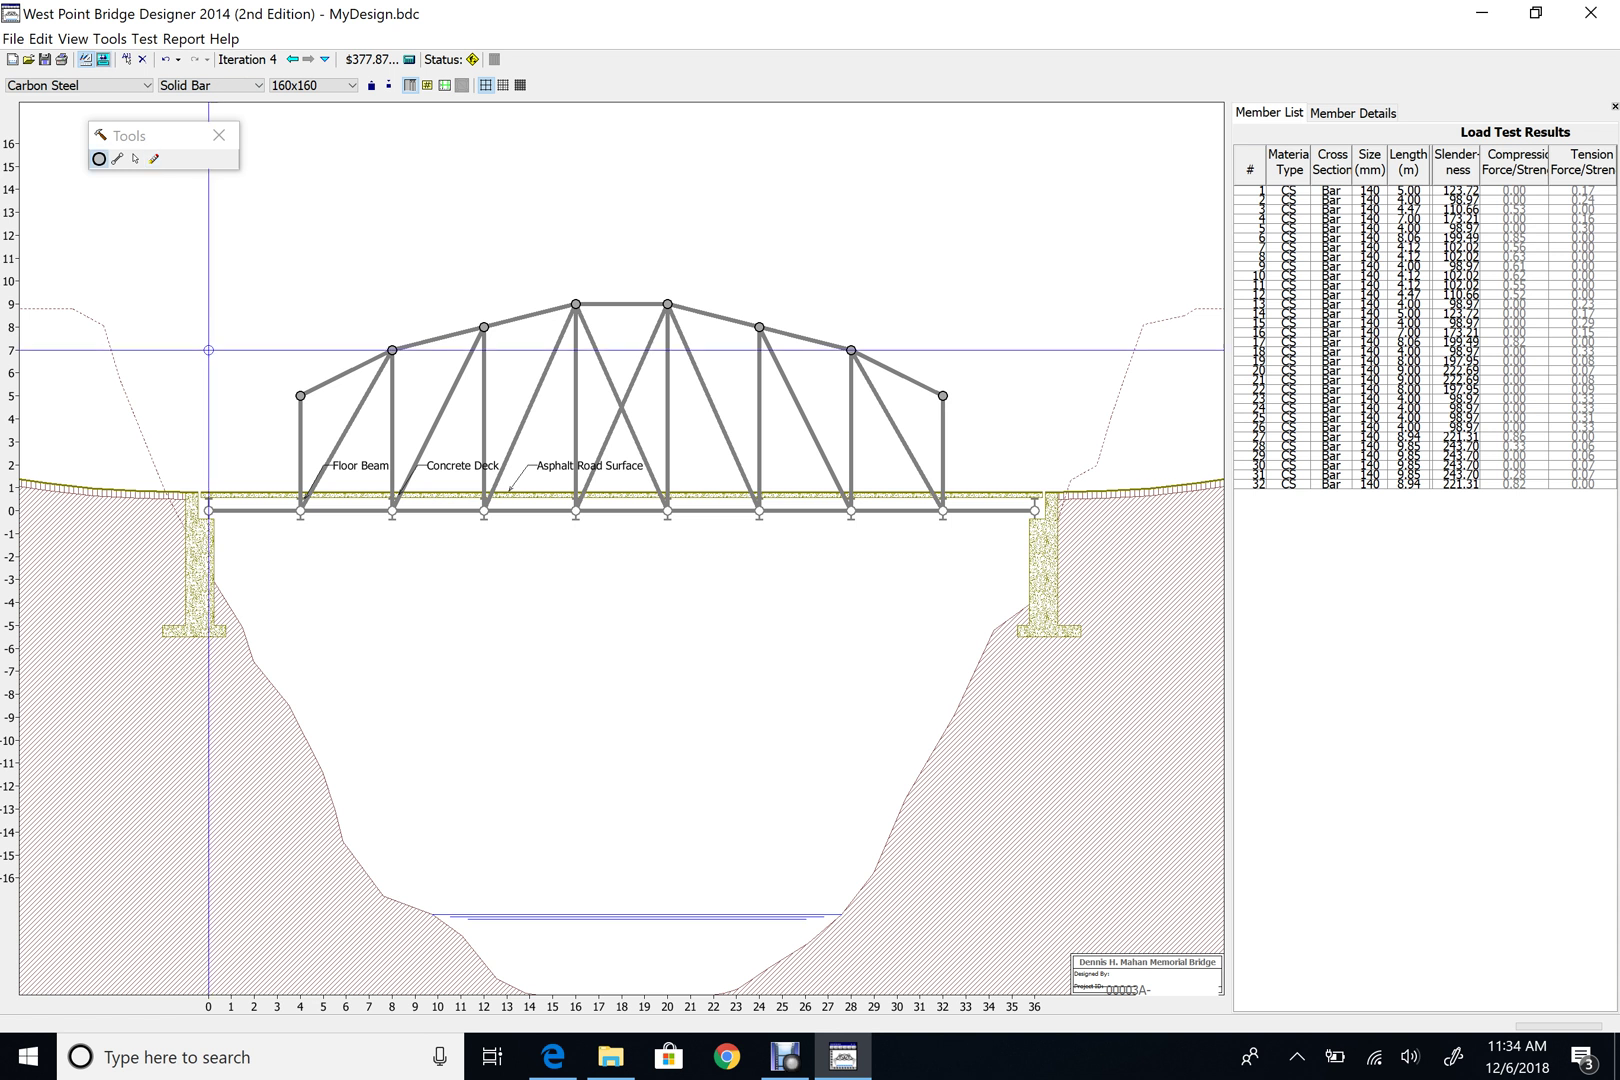
pyautogui.click(231, 441)
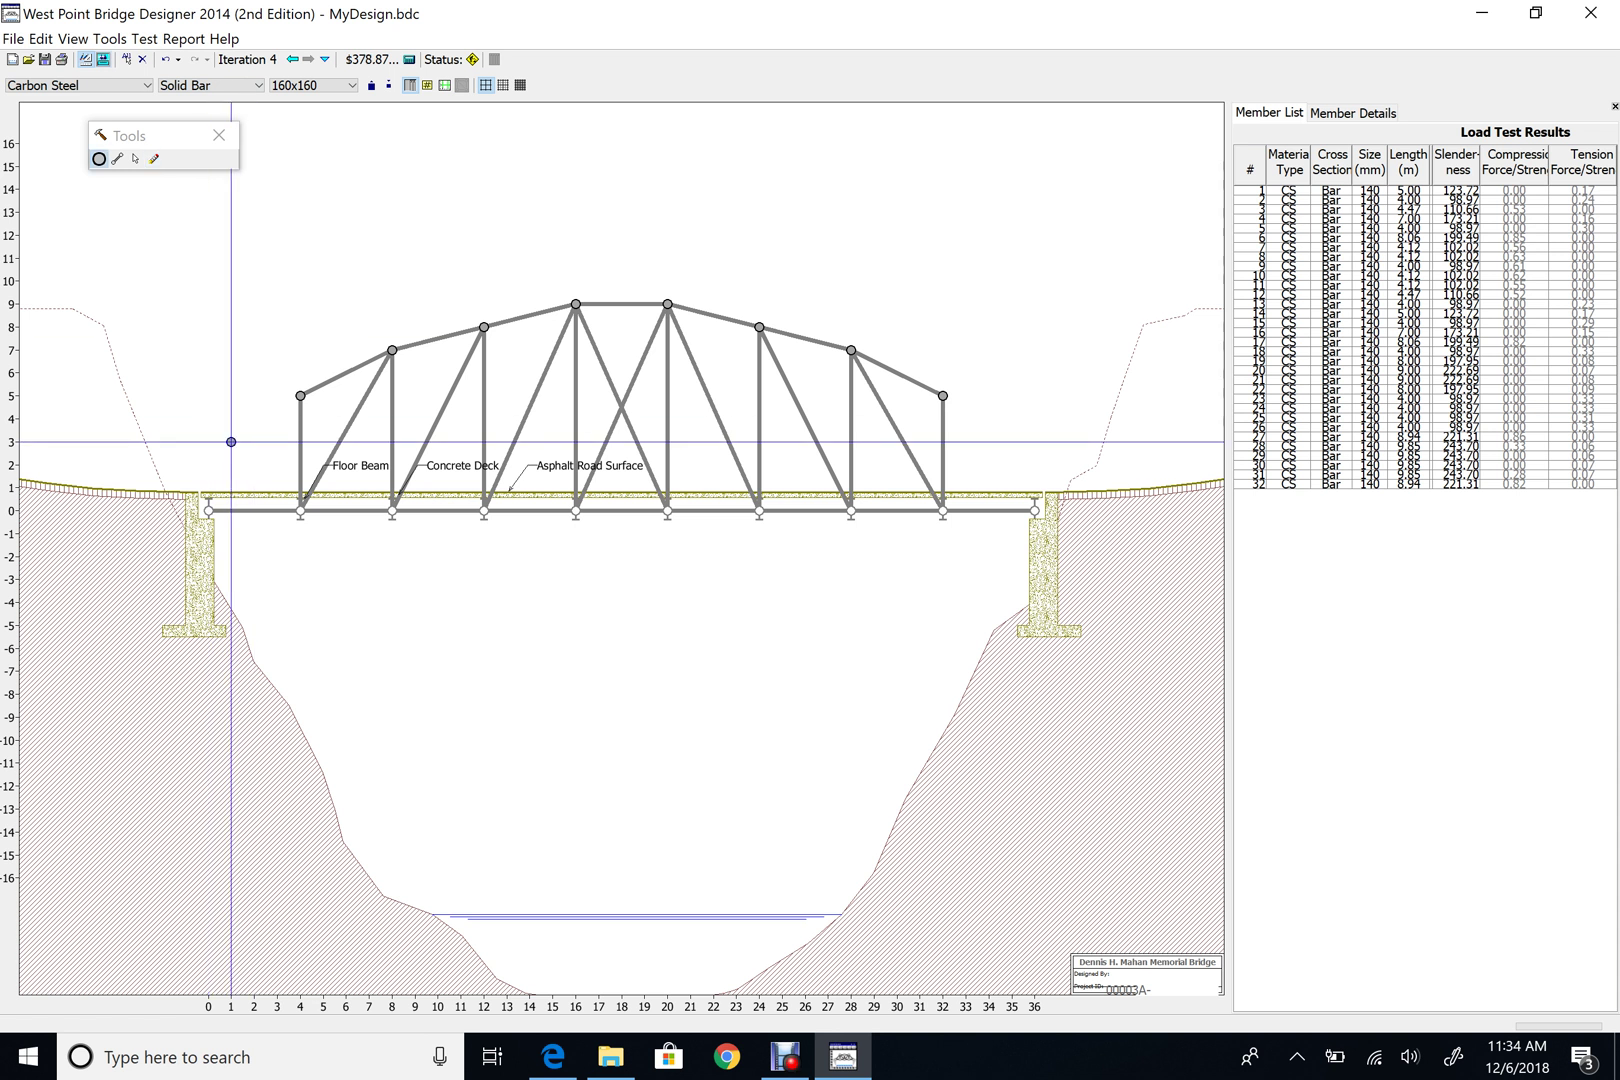
pyautogui.click(1012, 441)
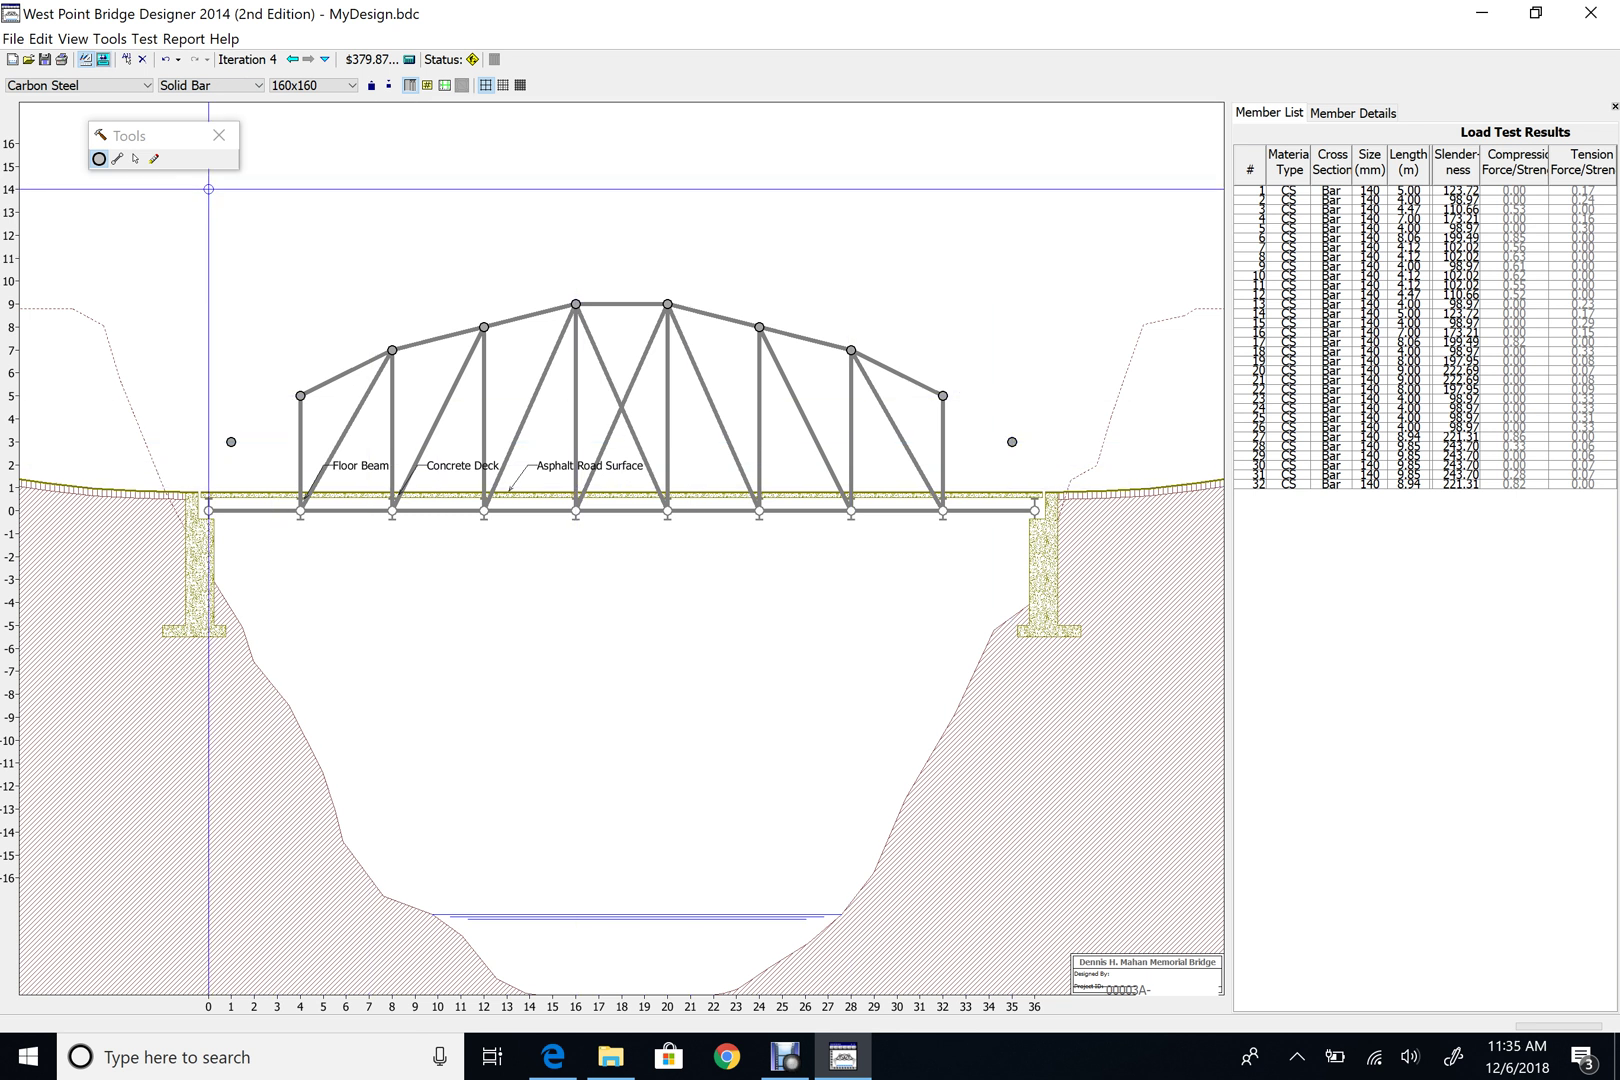
# Extend the arch down to the new end joints and brace them to the deck joints.
pyautogui.click(117, 158)
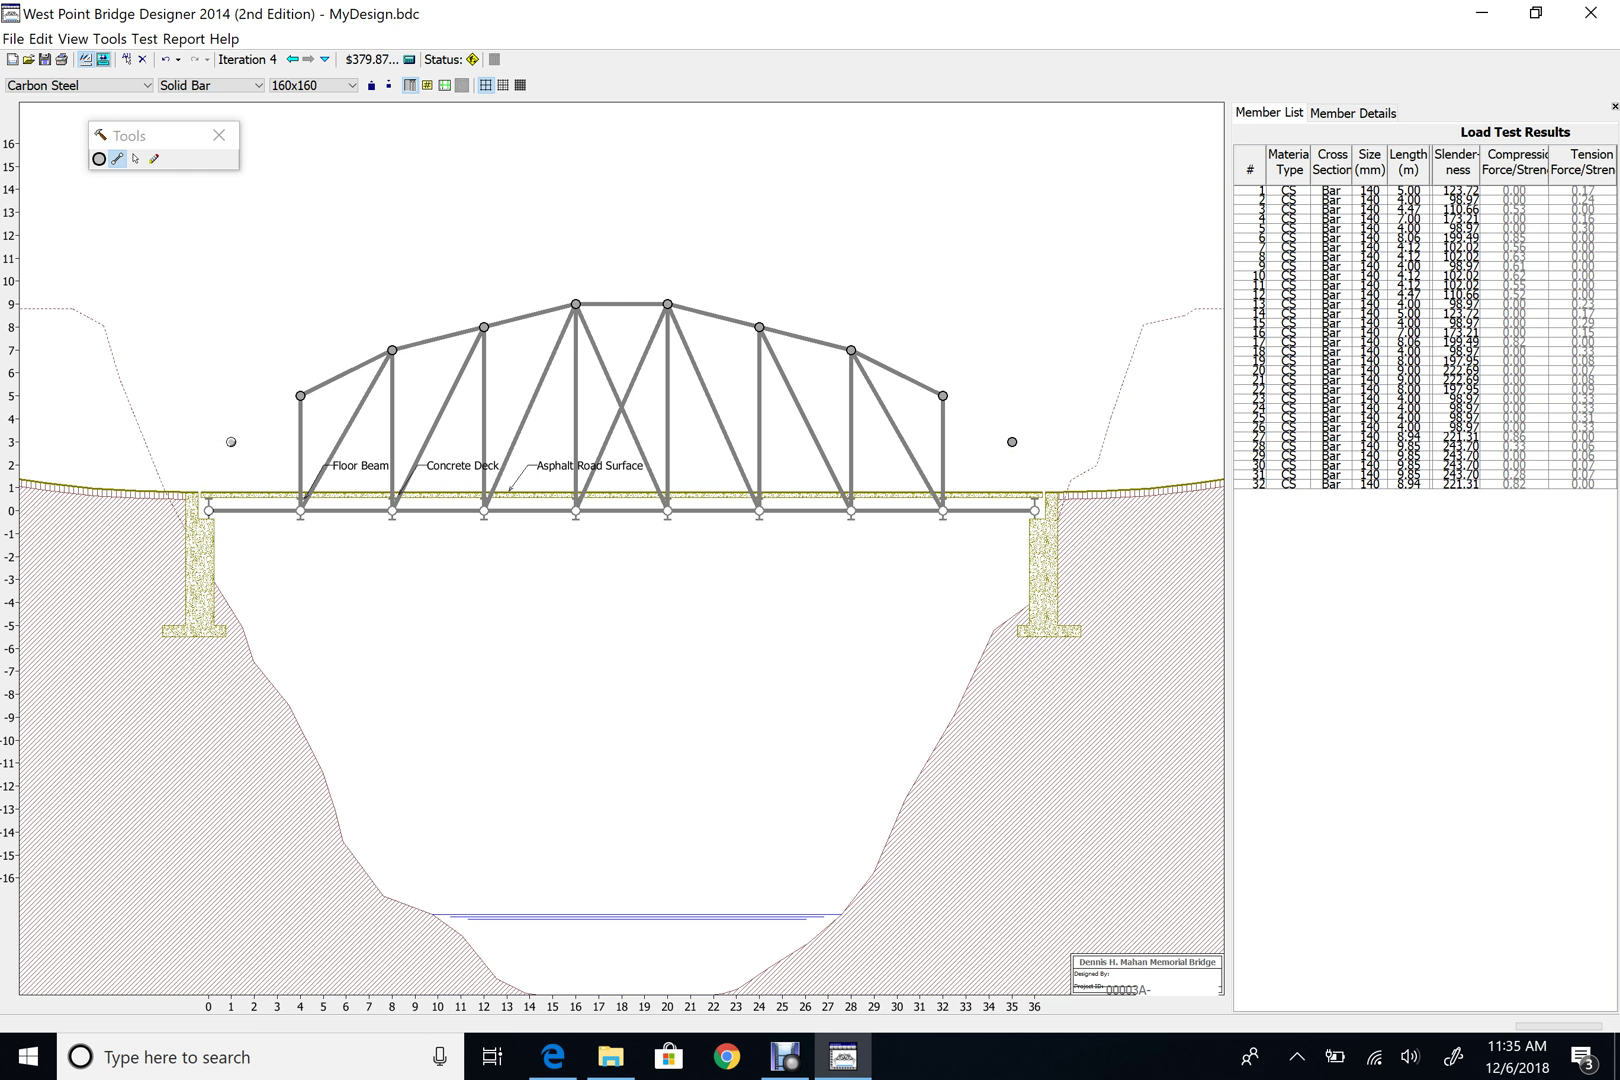
pyautogui.moveTo(231, 441); pyautogui.dragTo(208, 510)
pyautogui.moveTo(300, 395); pyautogui.dragTo(231, 441)
pyautogui.moveTo(942, 395); pyautogui.dragTo(1035, 510)
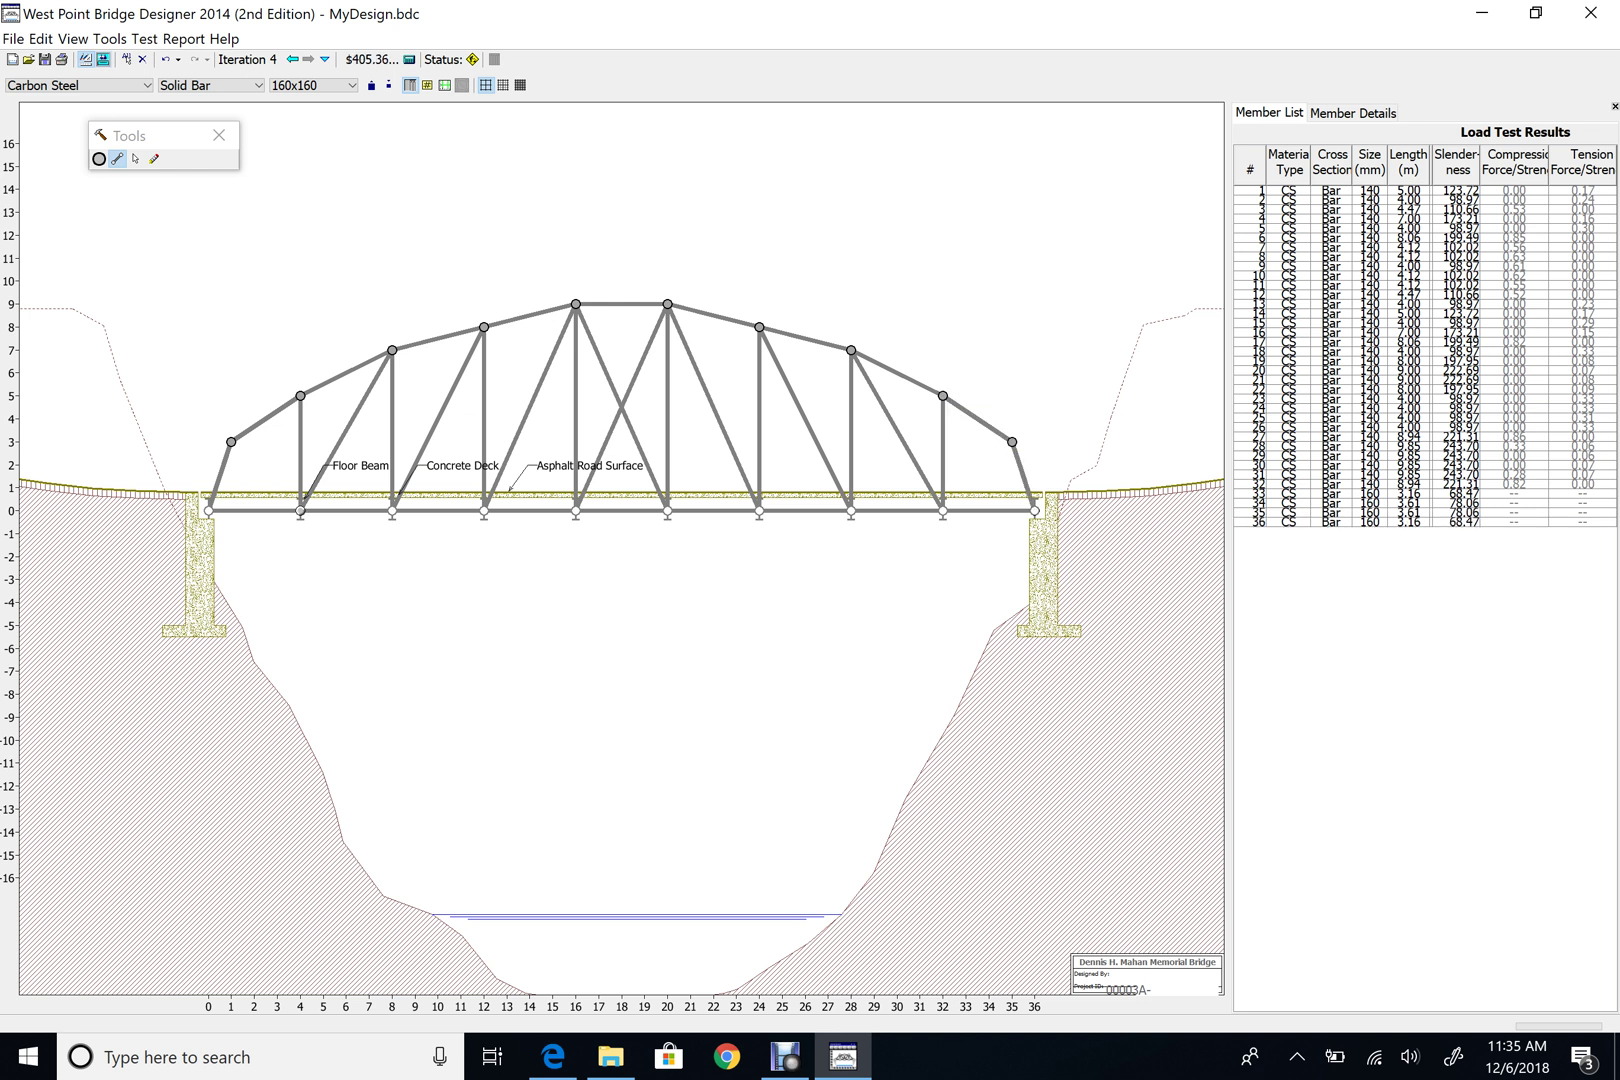
pyautogui.moveTo(231, 441); pyautogui.dragTo(300, 510)
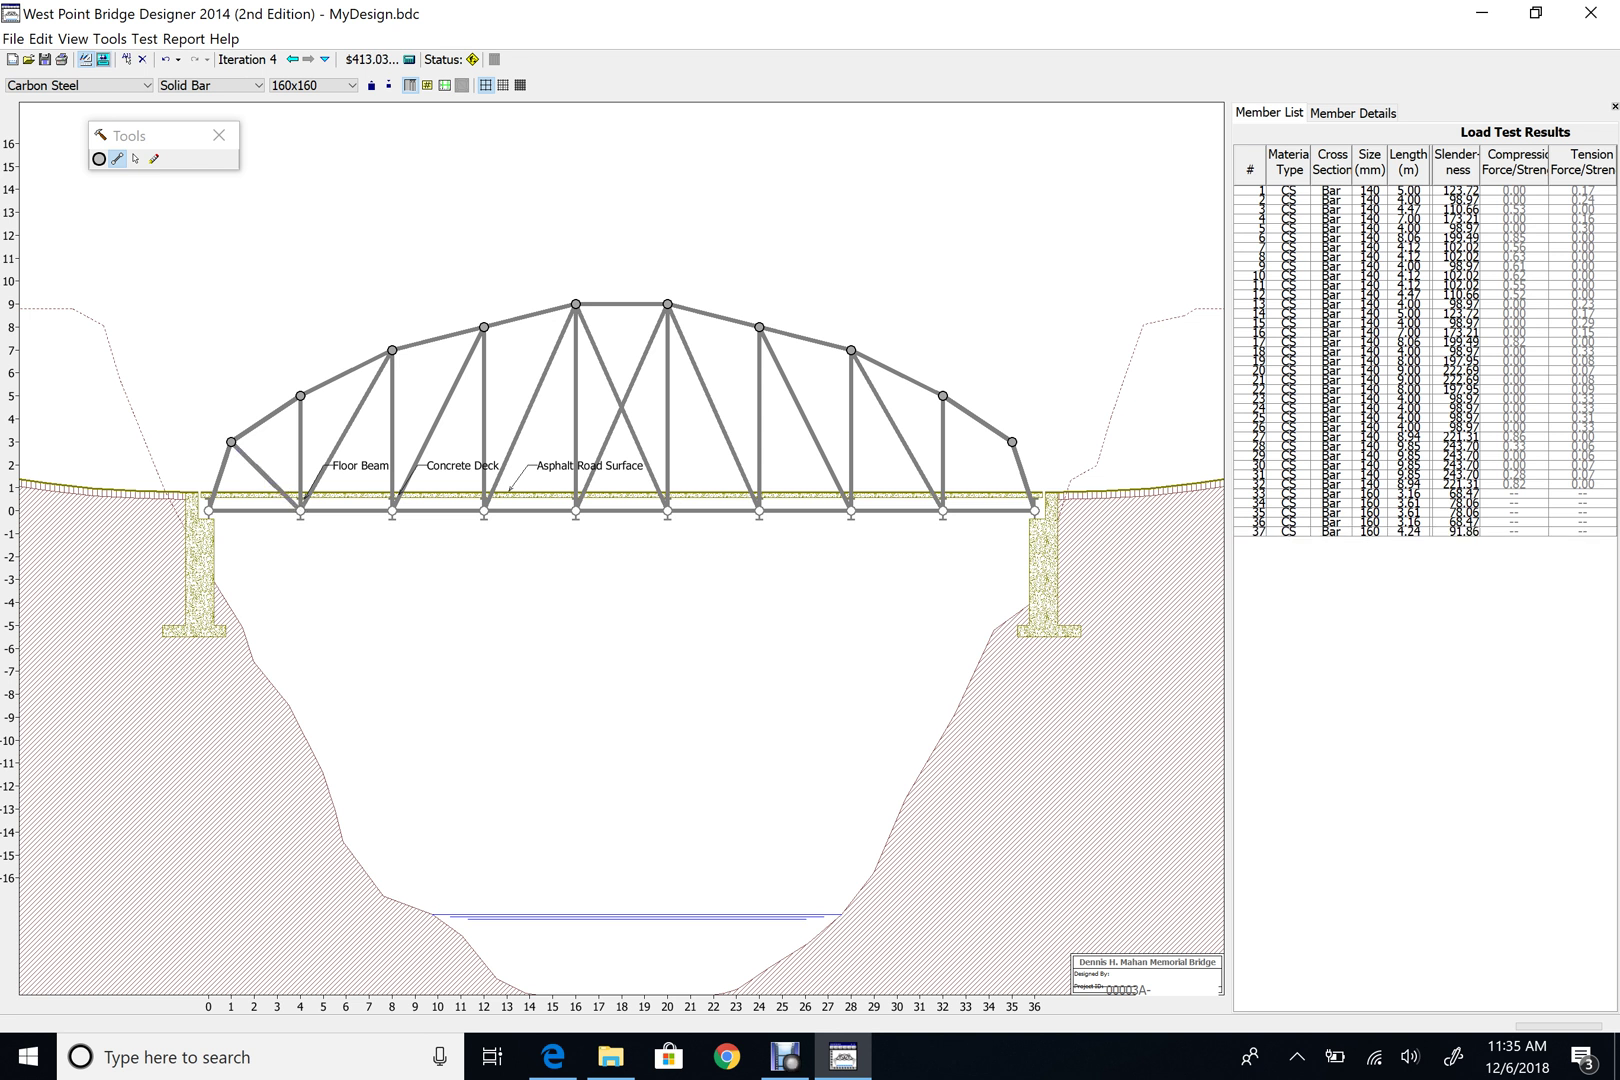
pyautogui.moveTo(1012, 441); pyautogui.dragTo(943, 511)
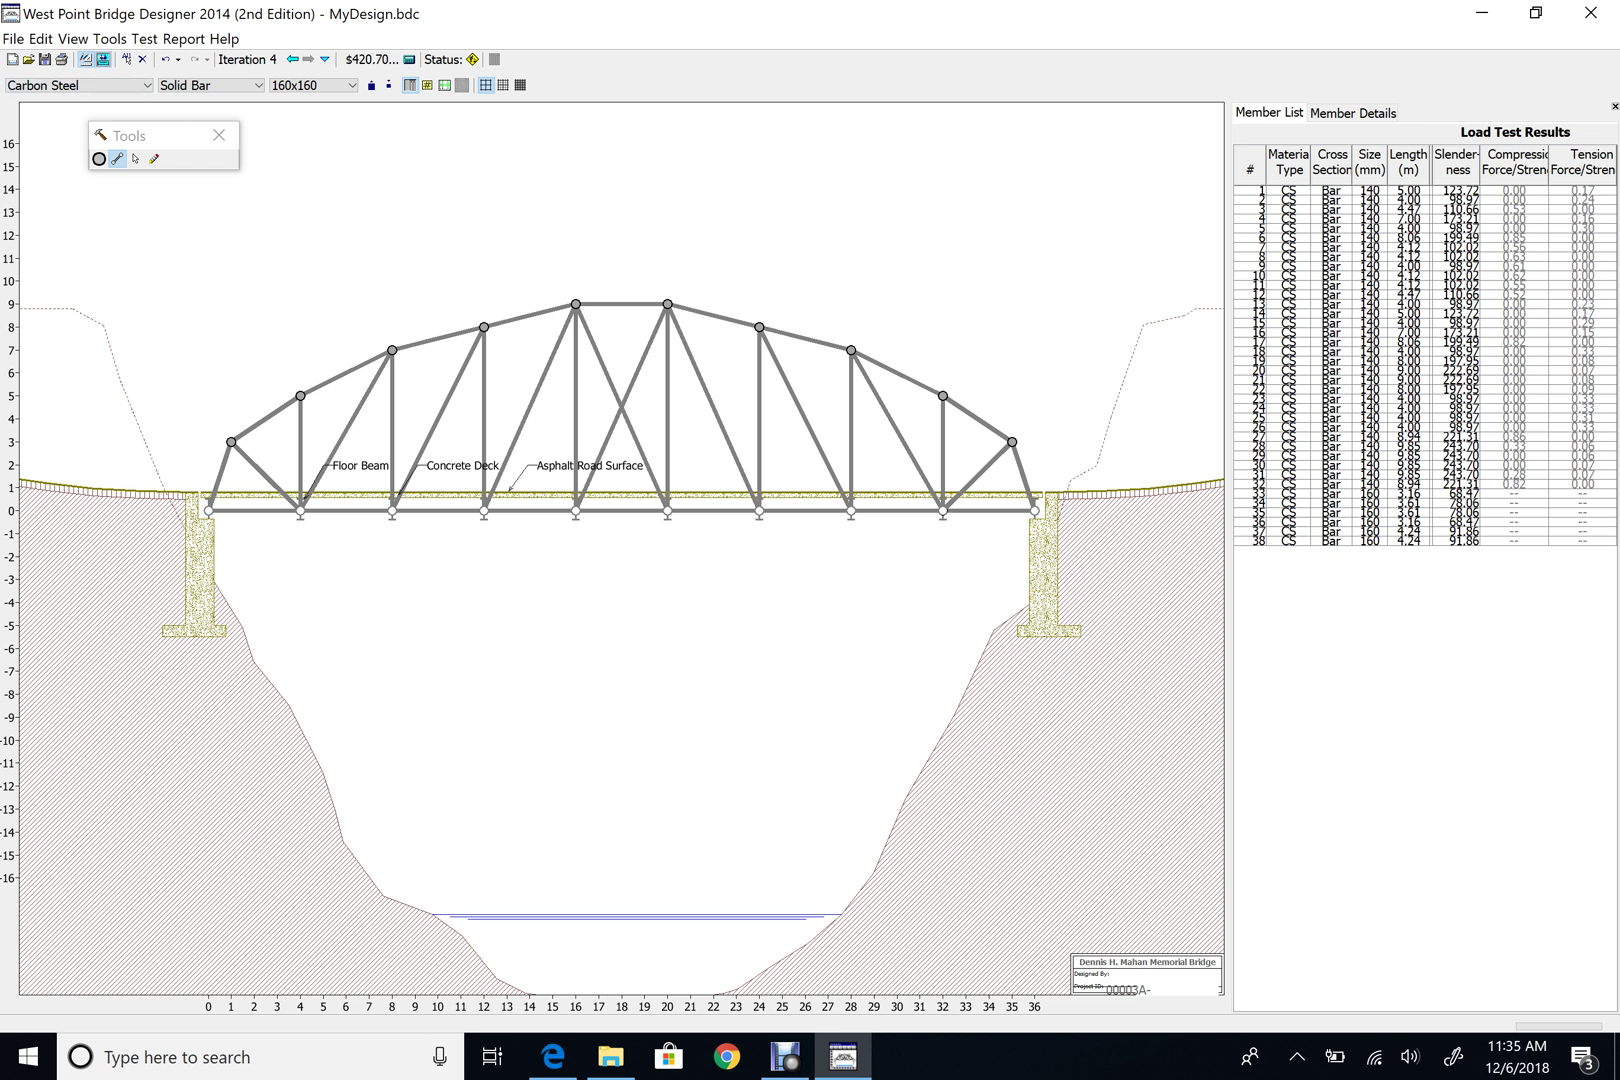
# Run the load test on the 36-member truss, then inspect member 6 and deselect it.
pyautogui.press('F5')
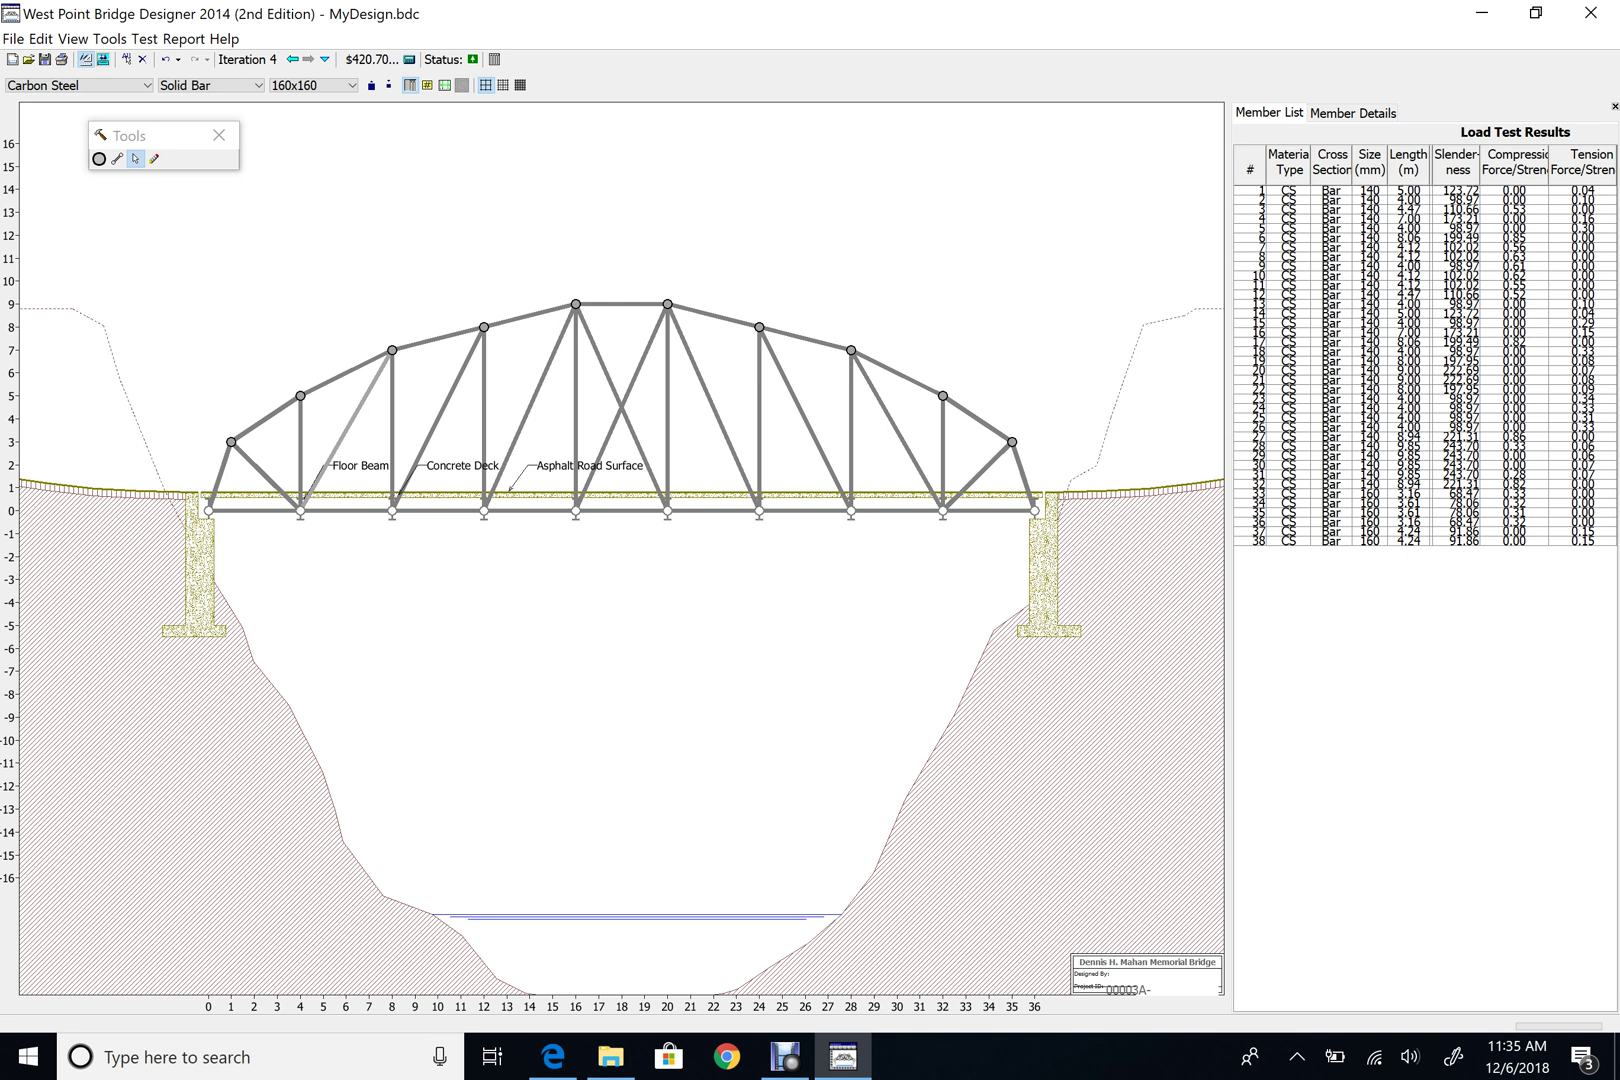
pyautogui.click(346, 430)
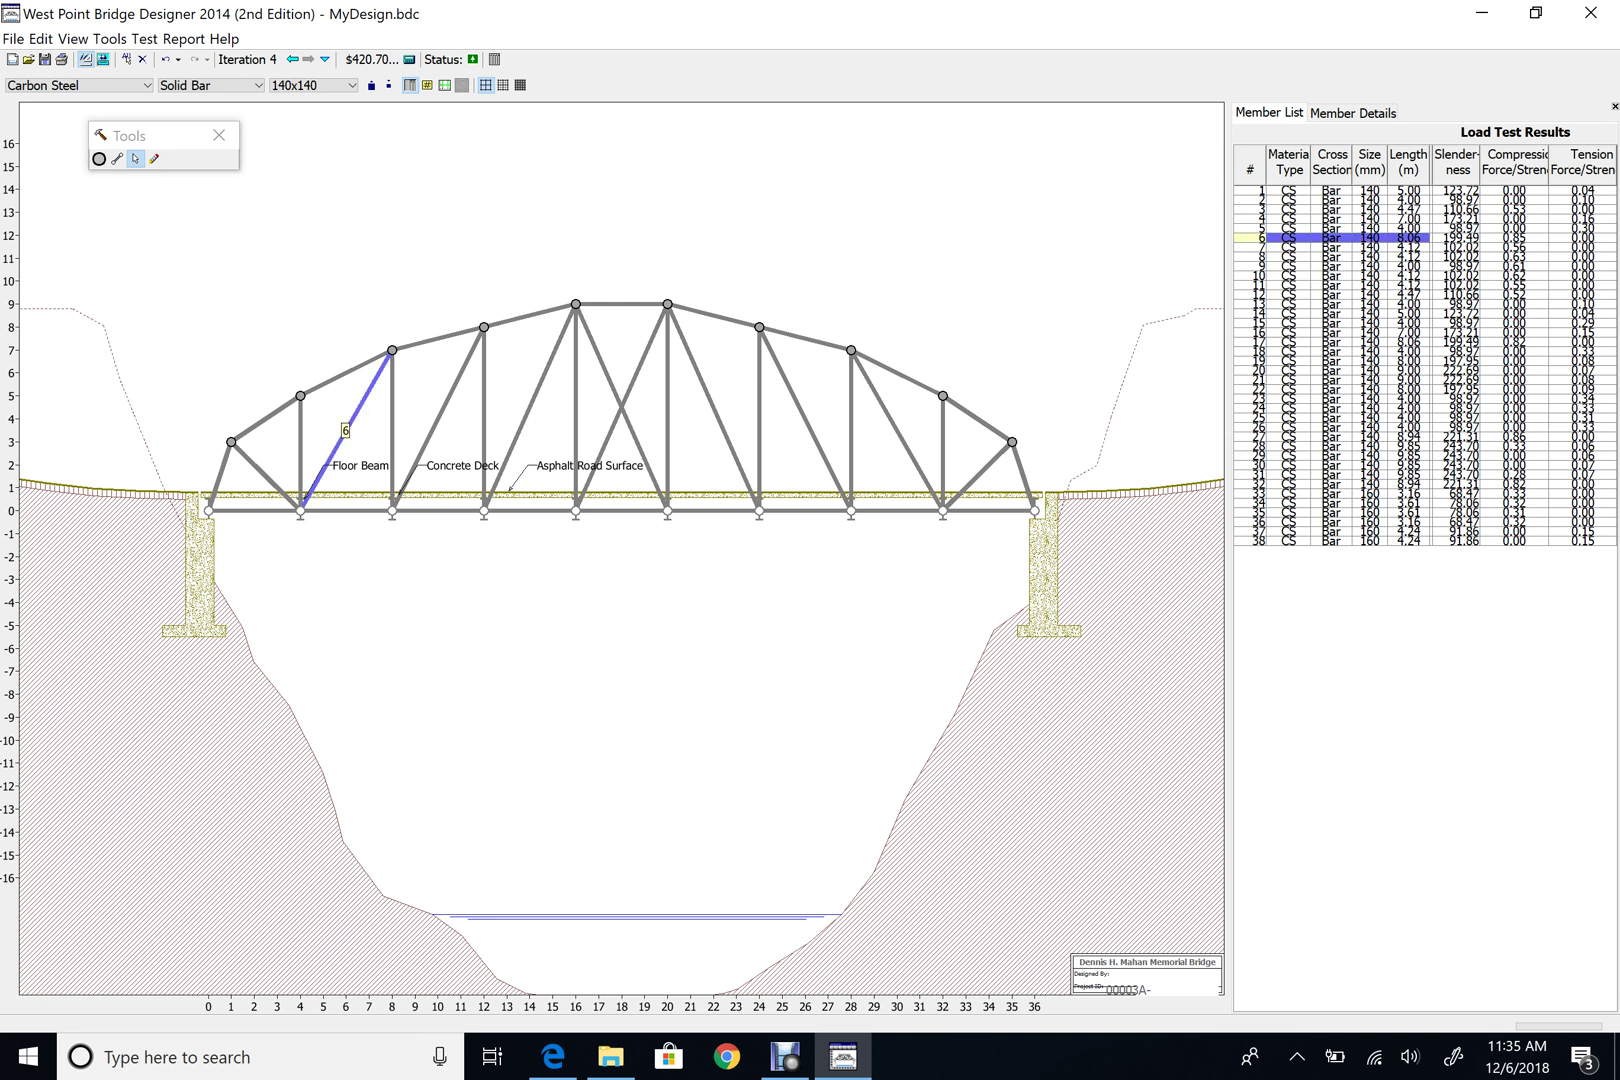
pyautogui.press('Escape')
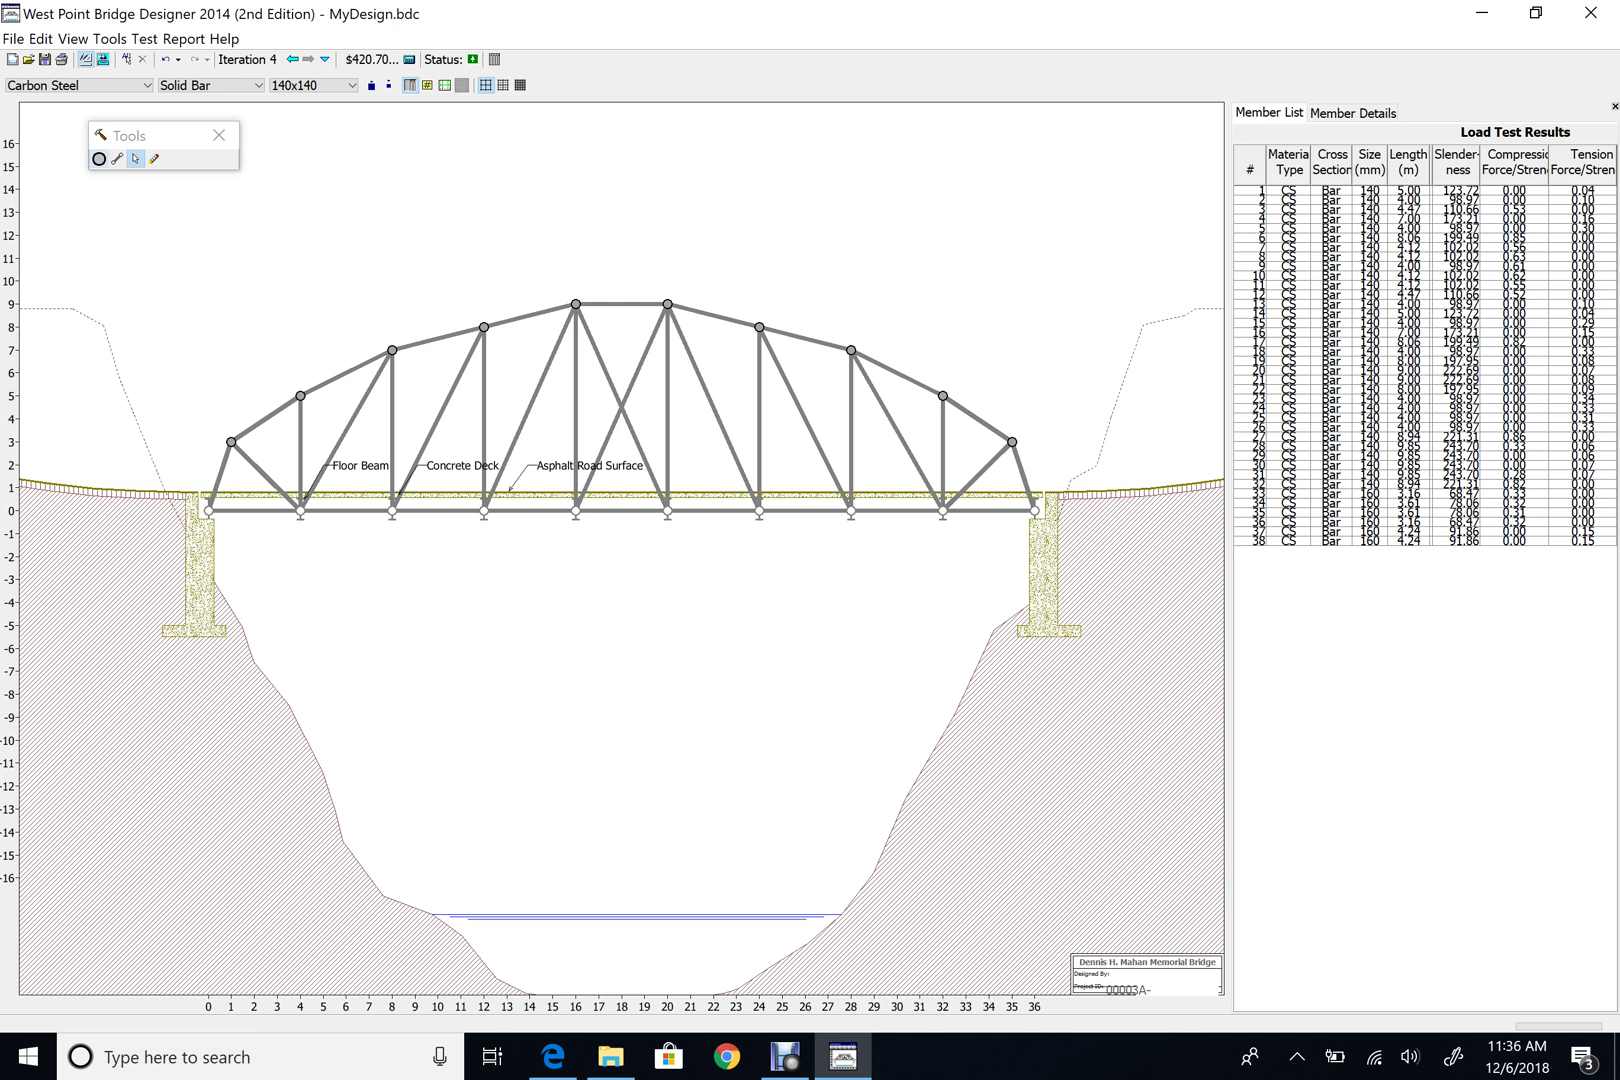
# Place joints below the deck at y=-3 for x=20, 24, 28, 16 and 12.
pyautogui.hotkey('ctrl', 'j')
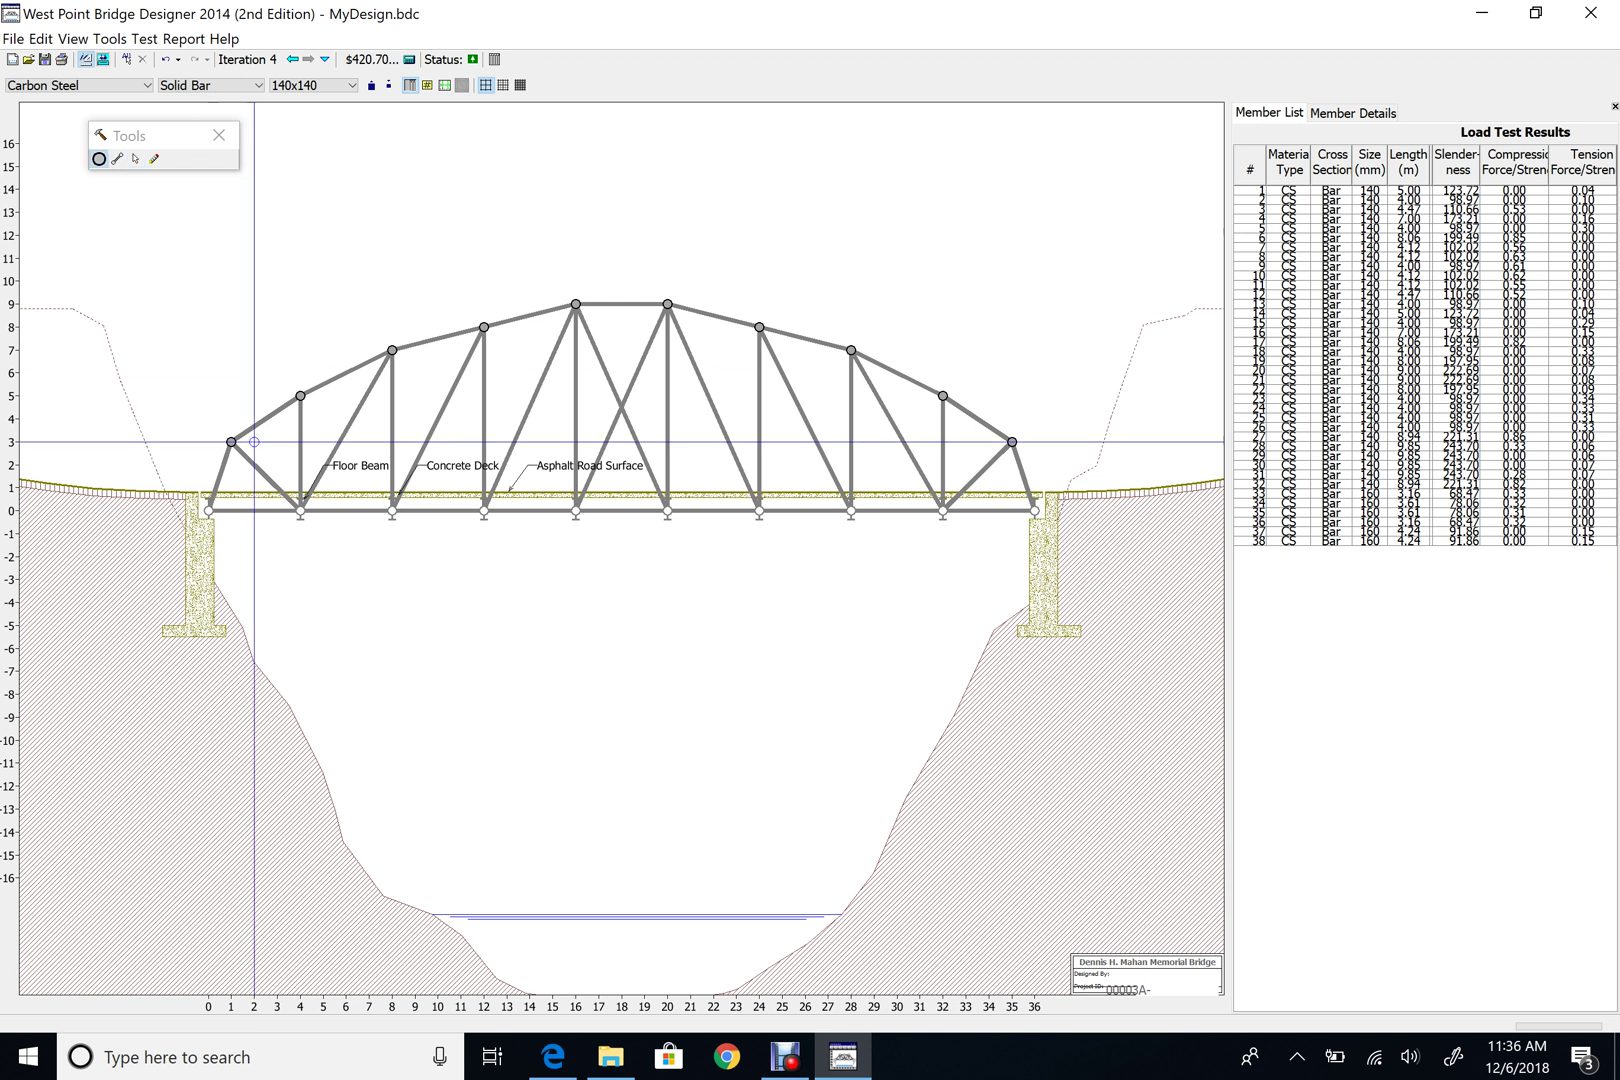
pyautogui.click(667, 579)
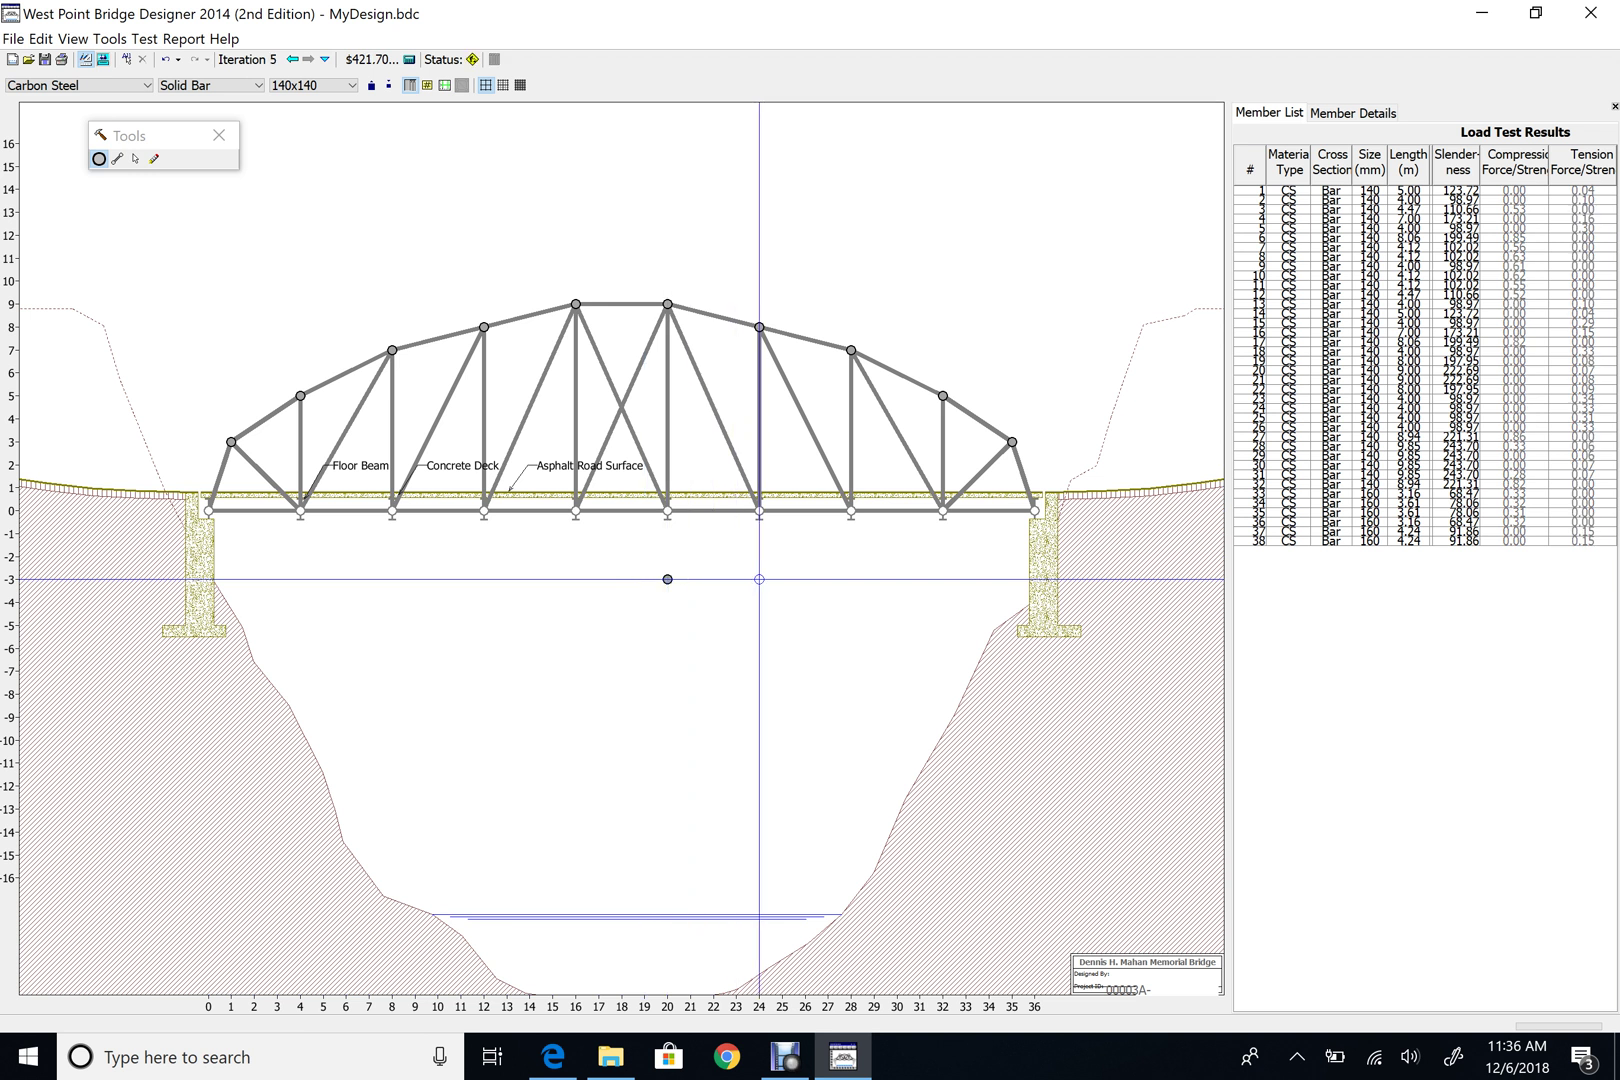
pyautogui.click(759, 579)
pyautogui.click(851, 579)
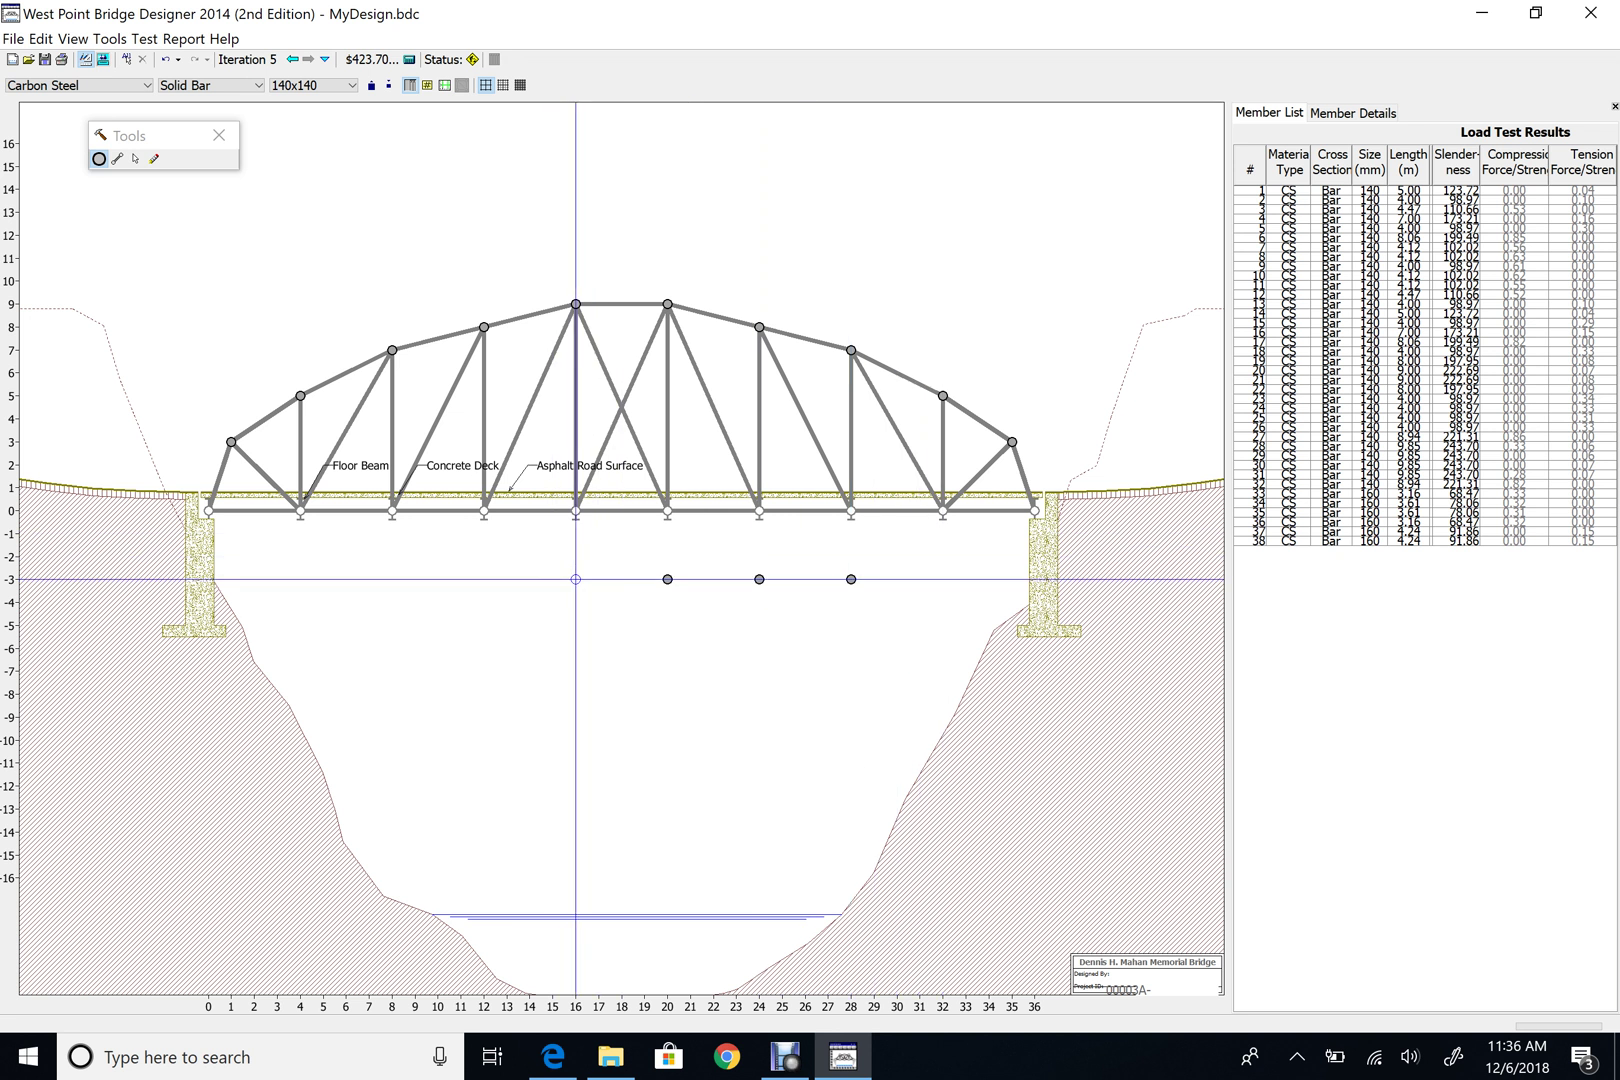
pyautogui.click(576, 579)
pyautogui.click(484, 579)
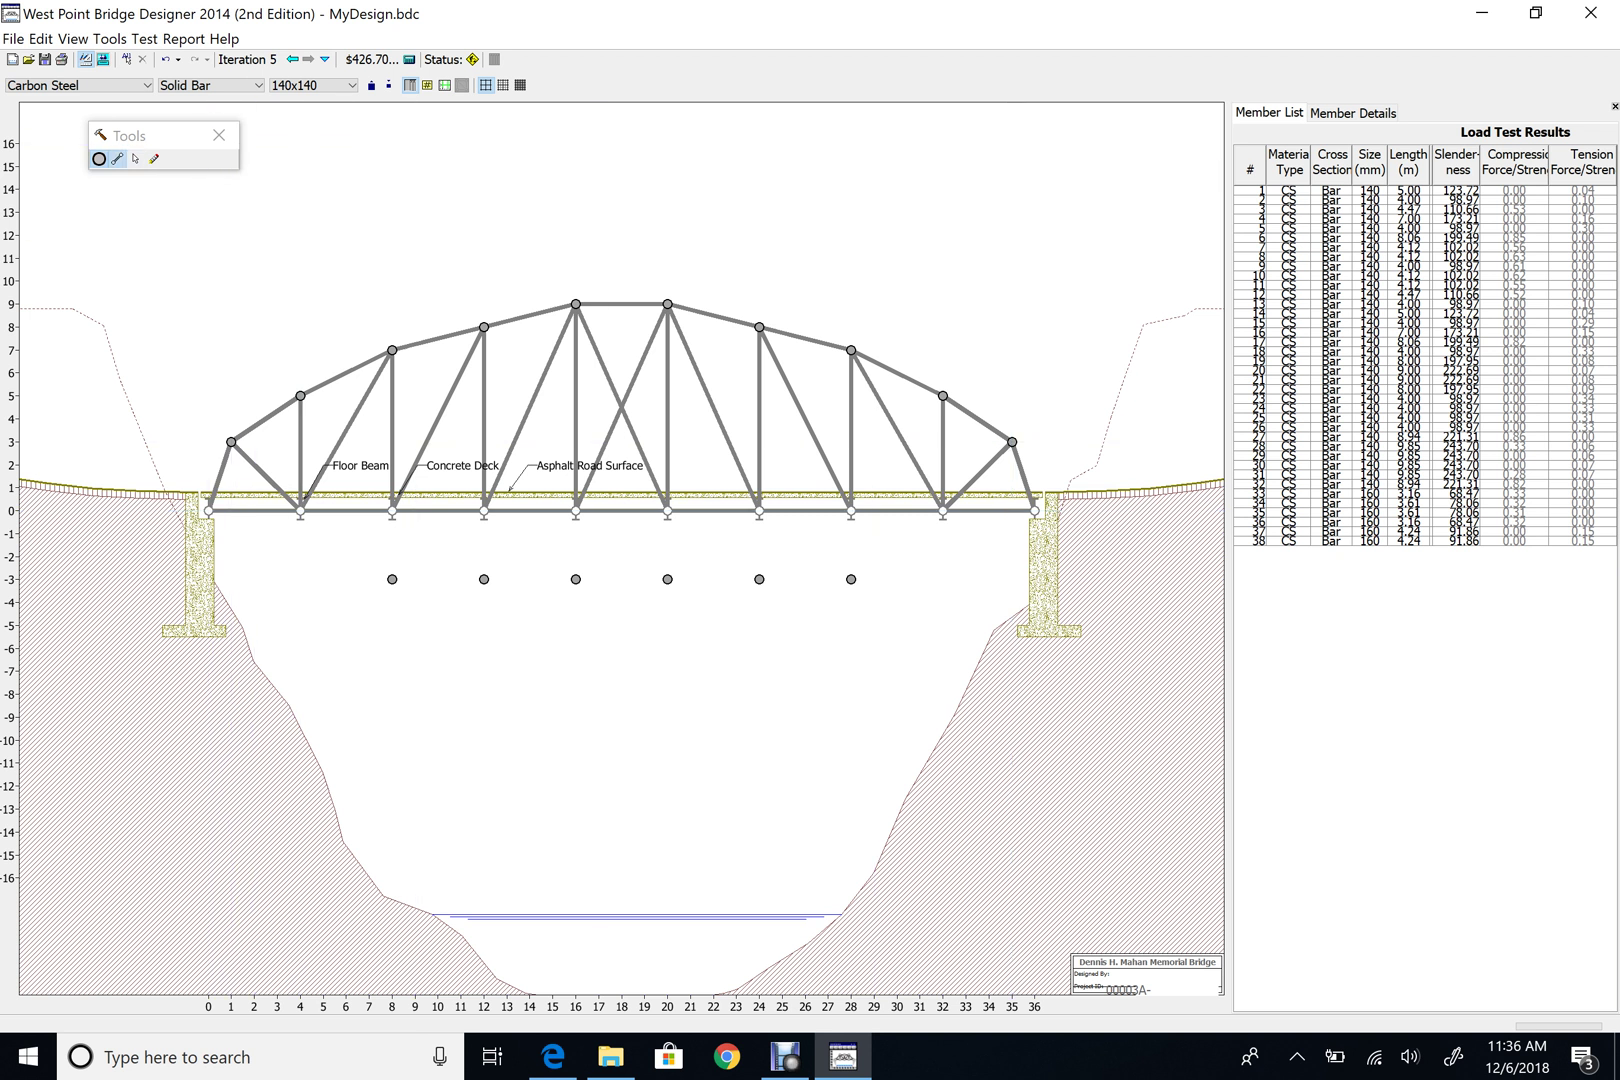
pyautogui.click(117, 158)
# Brace the lower truss to deck joints x=4 and x=32 and draw the y=-3 bottom chord.
pyautogui.moveTo(392, 579); pyautogui.dragTo(300, 511)
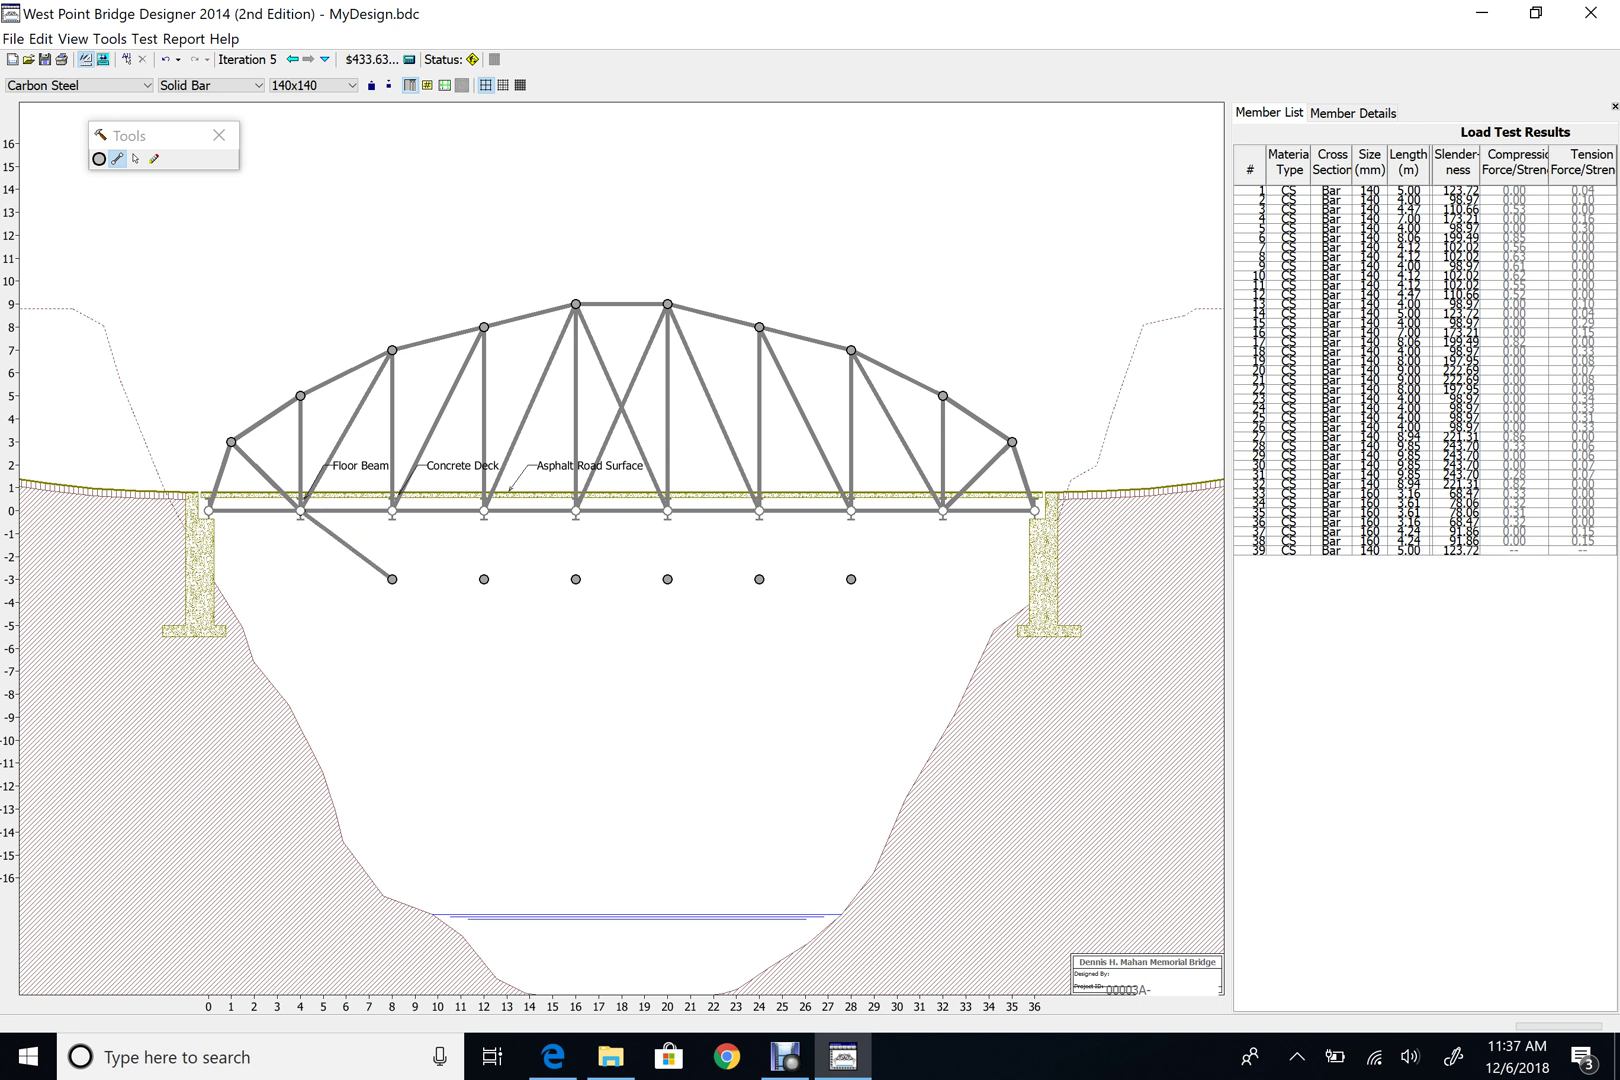
pyautogui.moveTo(392, 579); pyautogui.dragTo(392, 511)
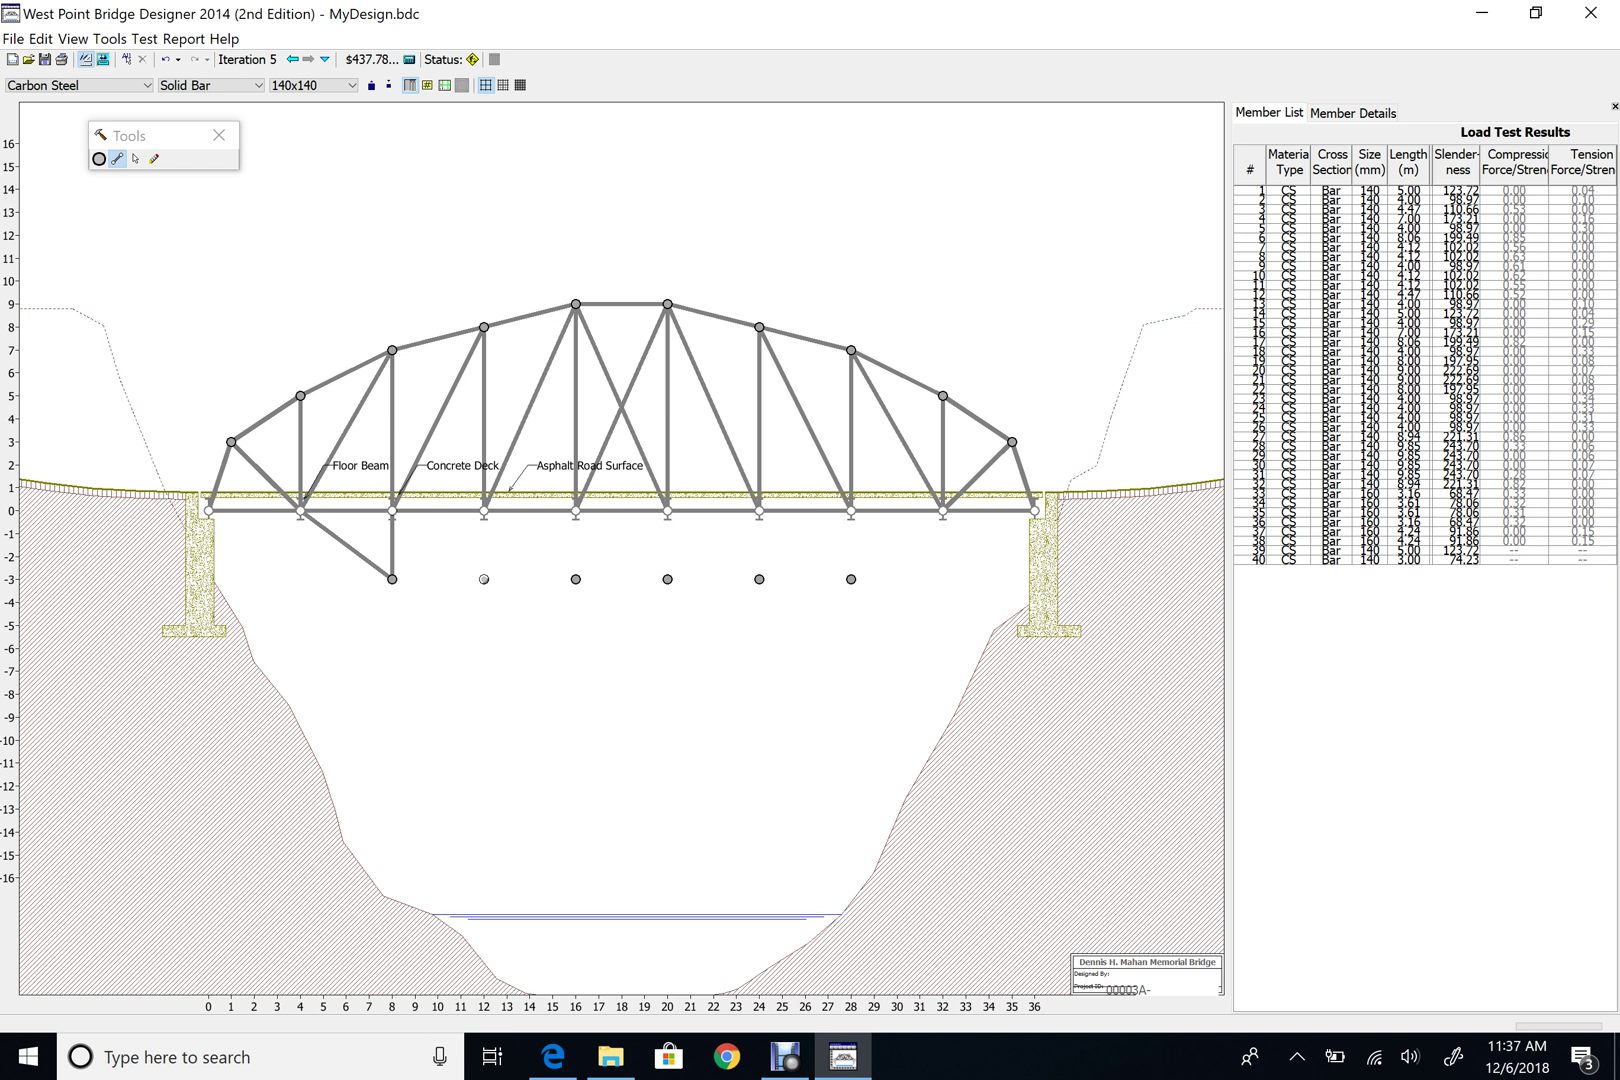
pyautogui.moveTo(392, 579)
pyautogui.mouseDown()
pyautogui.moveTo(782, 565)
pyautogui.moveTo(760, 579)
pyautogui.mouseUp()
pyautogui.moveTo(760, 579); pyautogui.dragTo(851, 579)
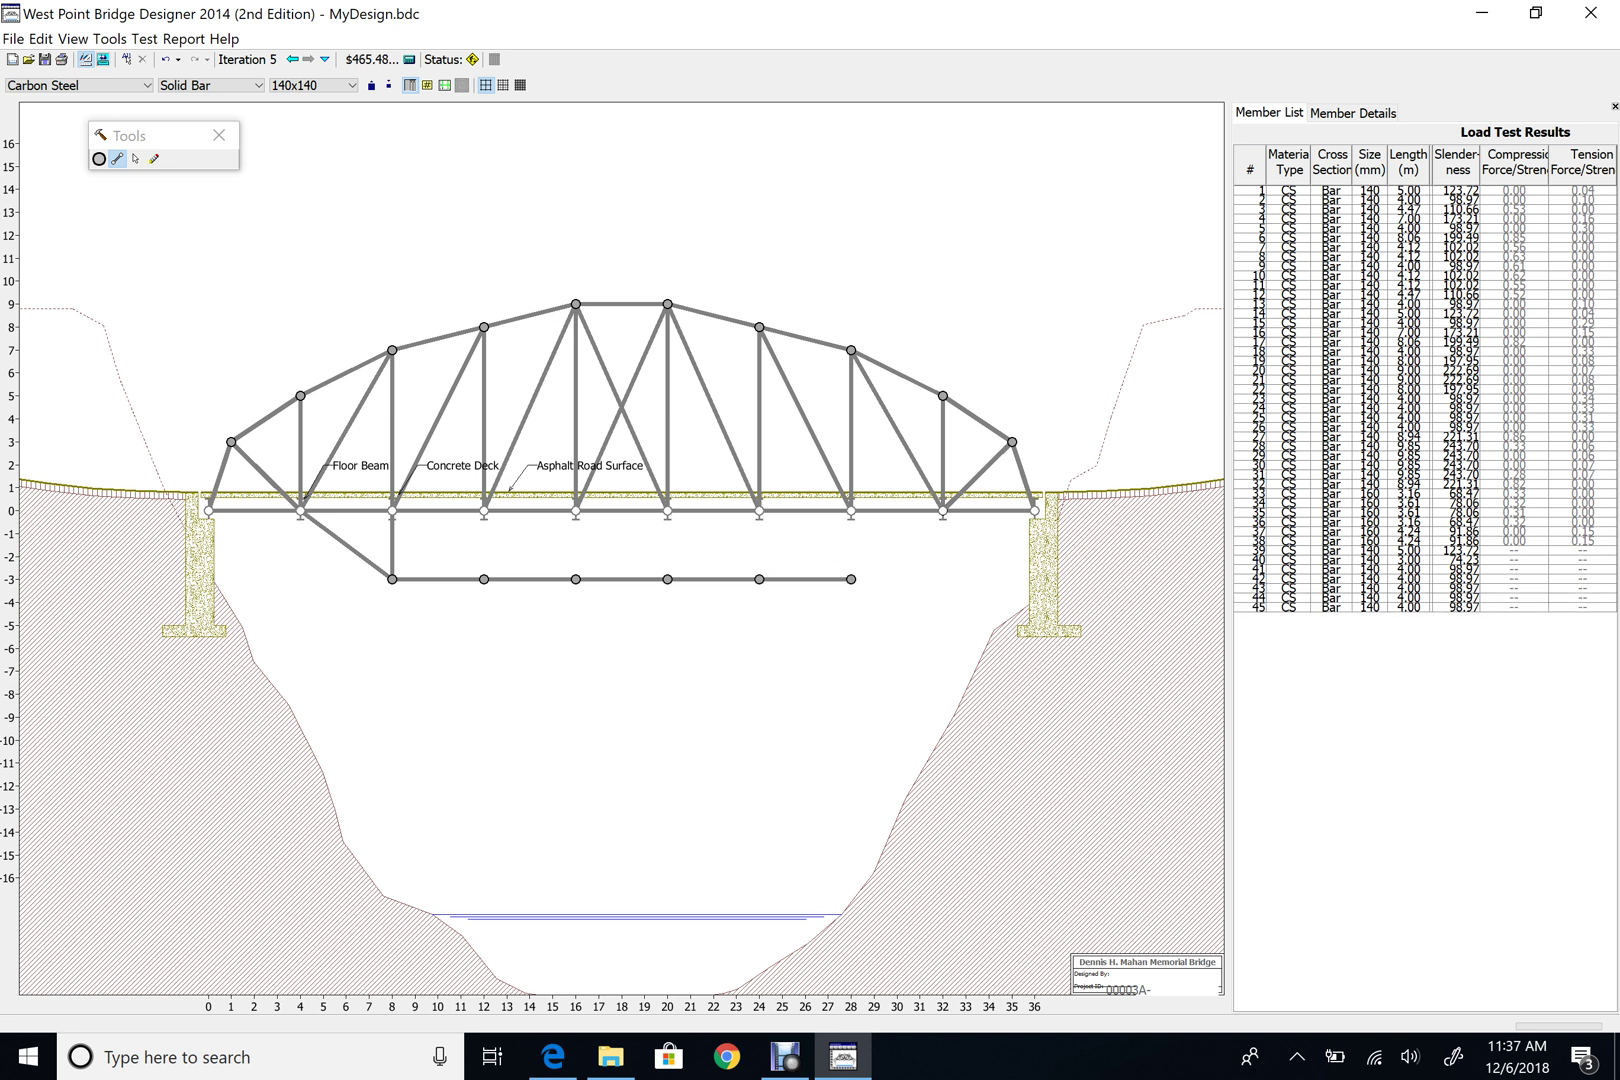
pyautogui.moveTo(943, 511); pyautogui.dragTo(851, 579)
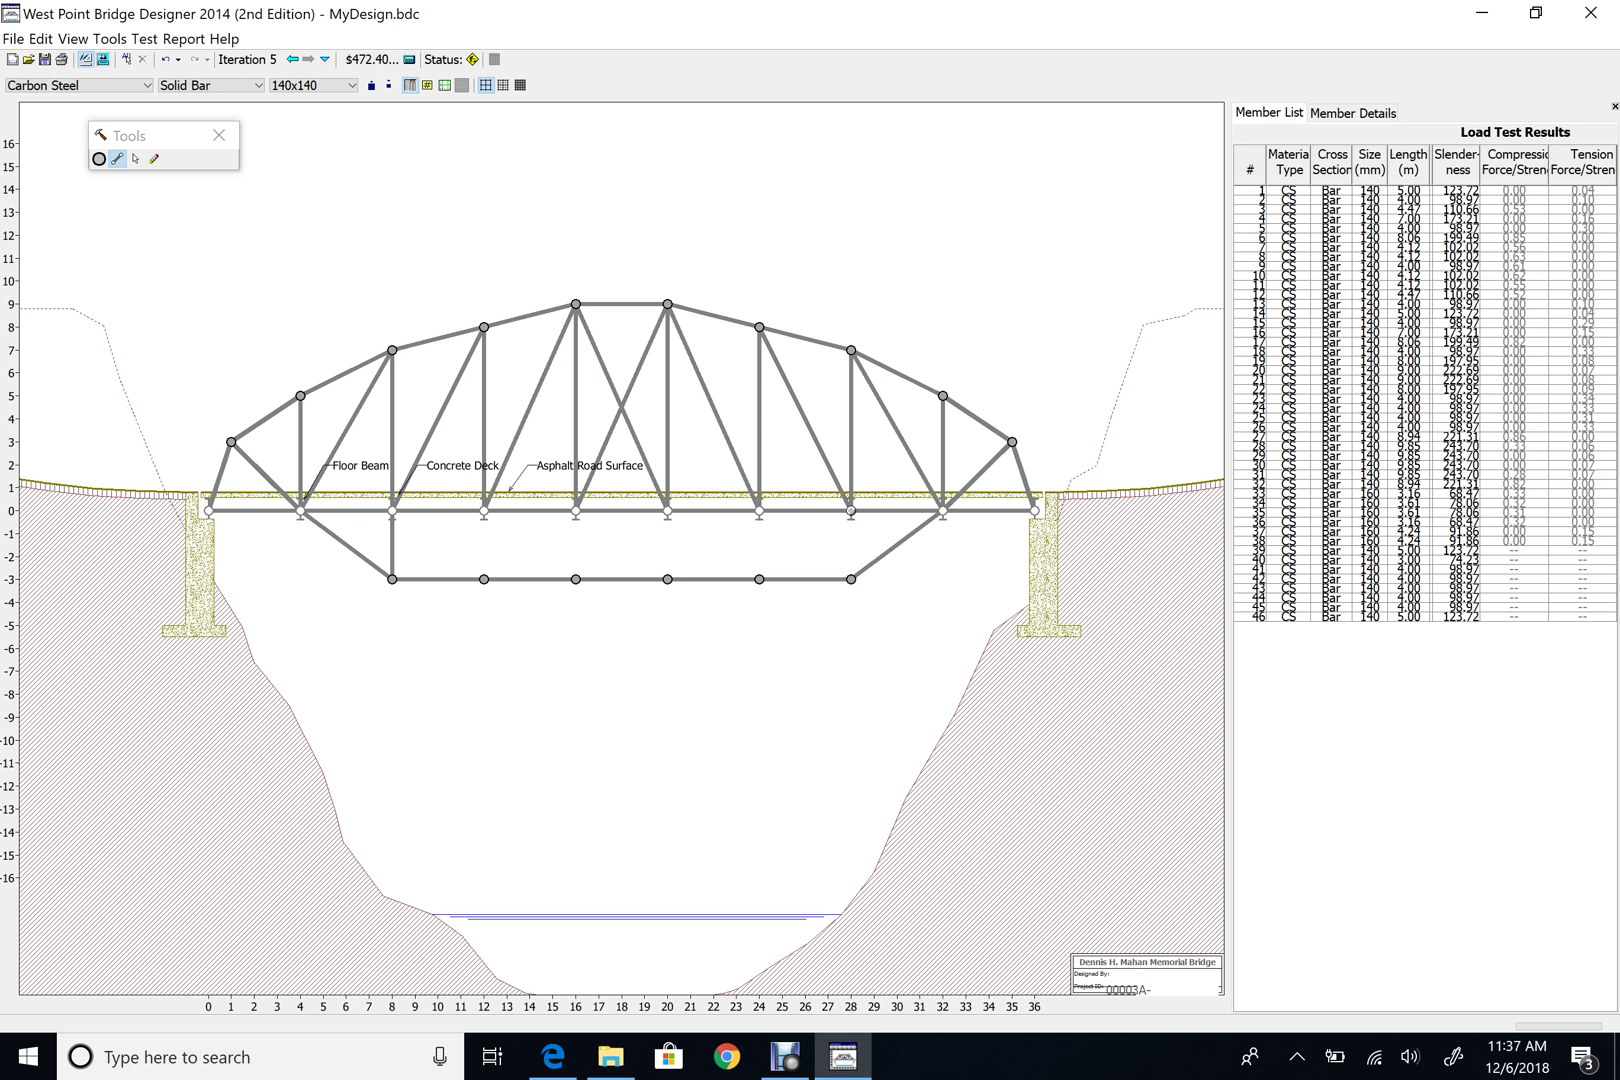
# Add verticals from the deck down to y=-3 at x=28, 24, 20, 16 and 12.
pyautogui.moveTo(851, 511); pyautogui.dragTo(851, 579)
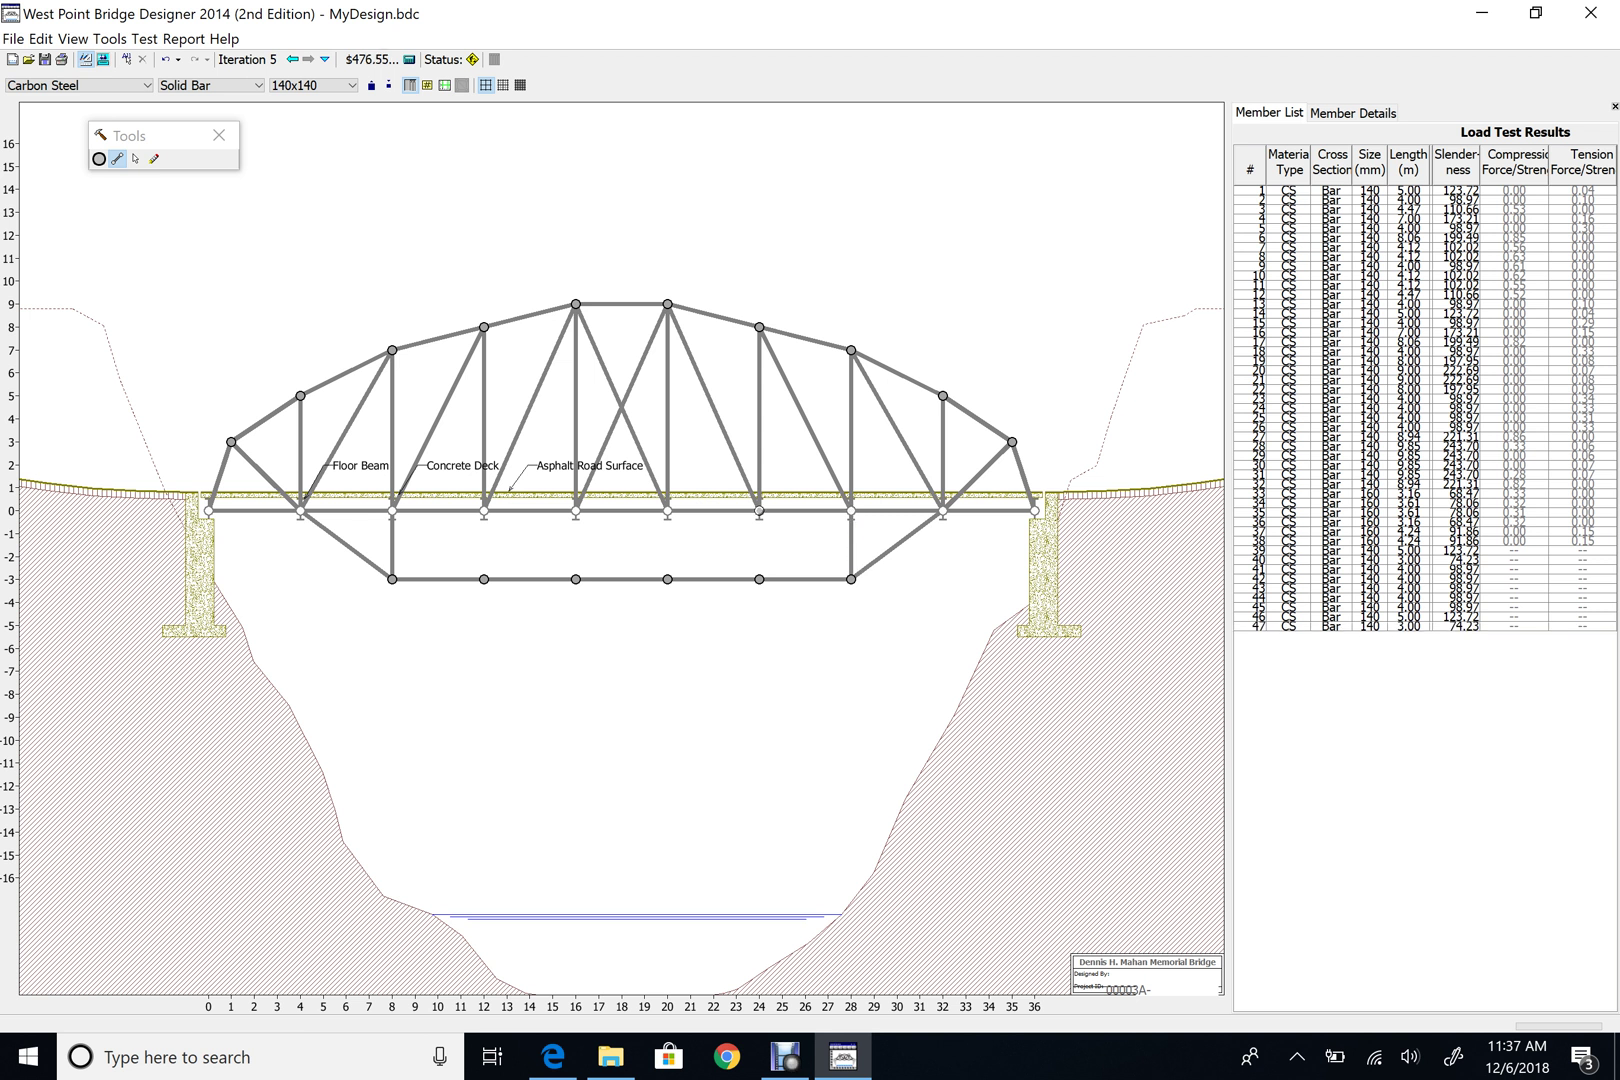
pyautogui.moveTo(759, 511); pyautogui.dragTo(759, 579)
pyautogui.moveTo(668, 511); pyautogui.dragTo(668, 579)
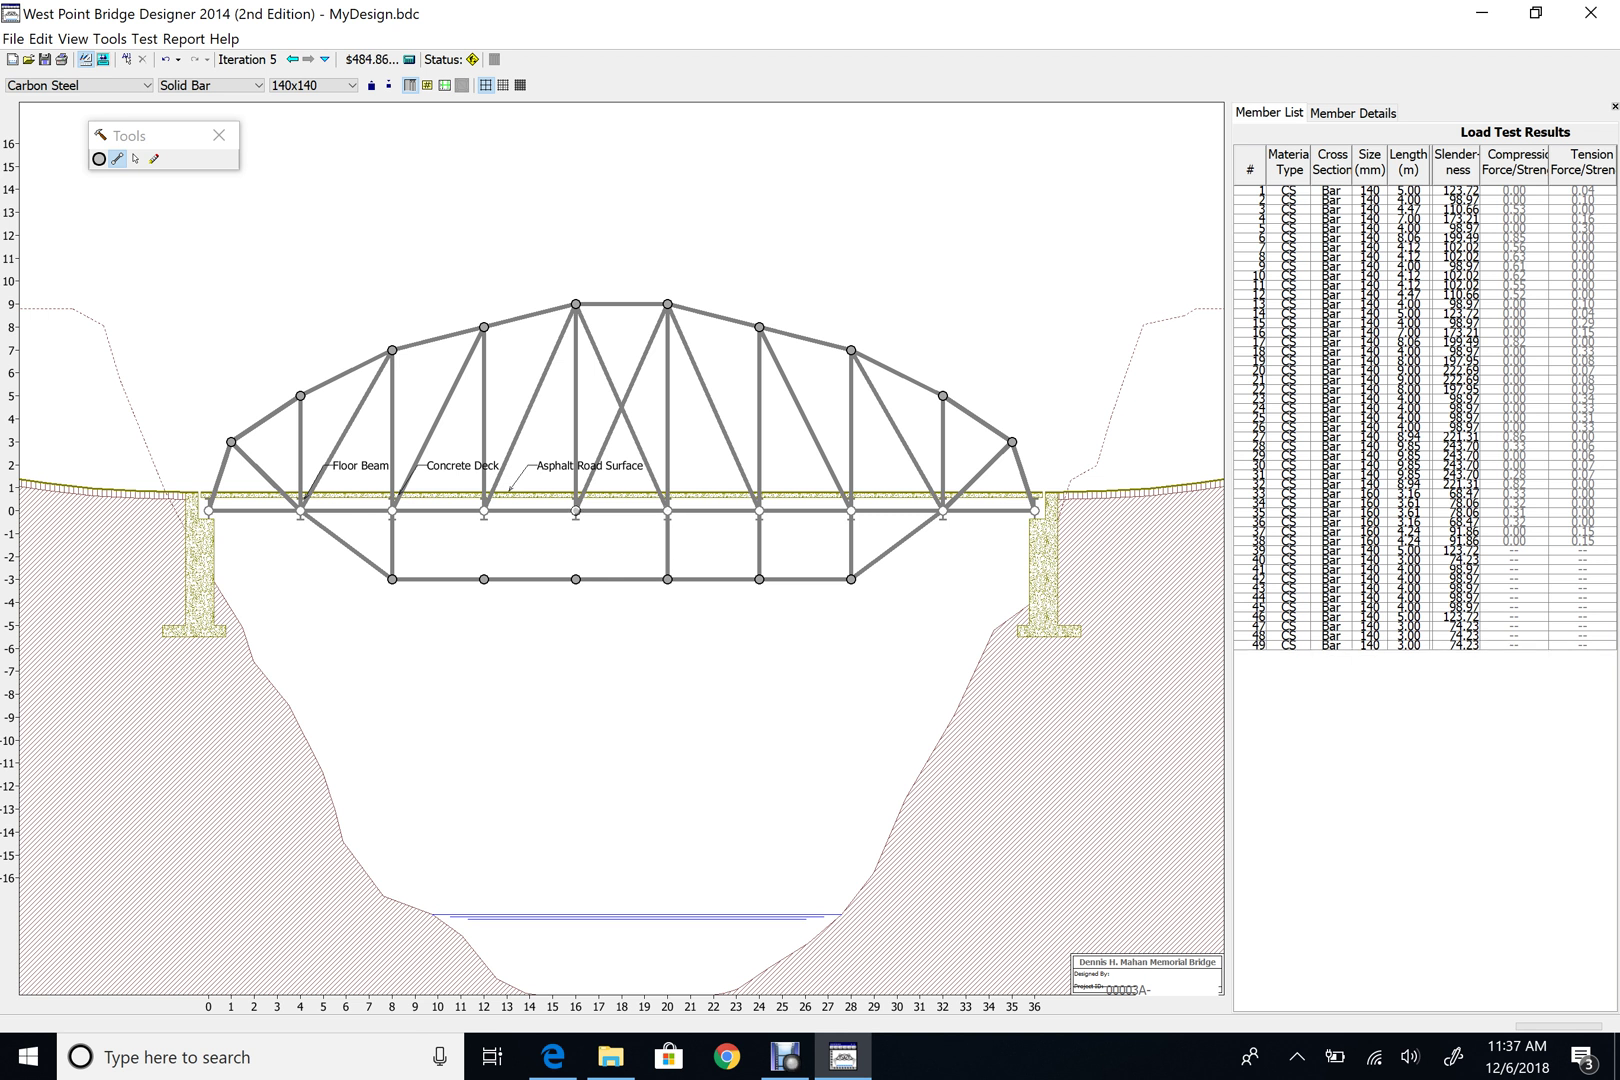
pyautogui.moveTo(576, 511); pyautogui.dragTo(576, 579)
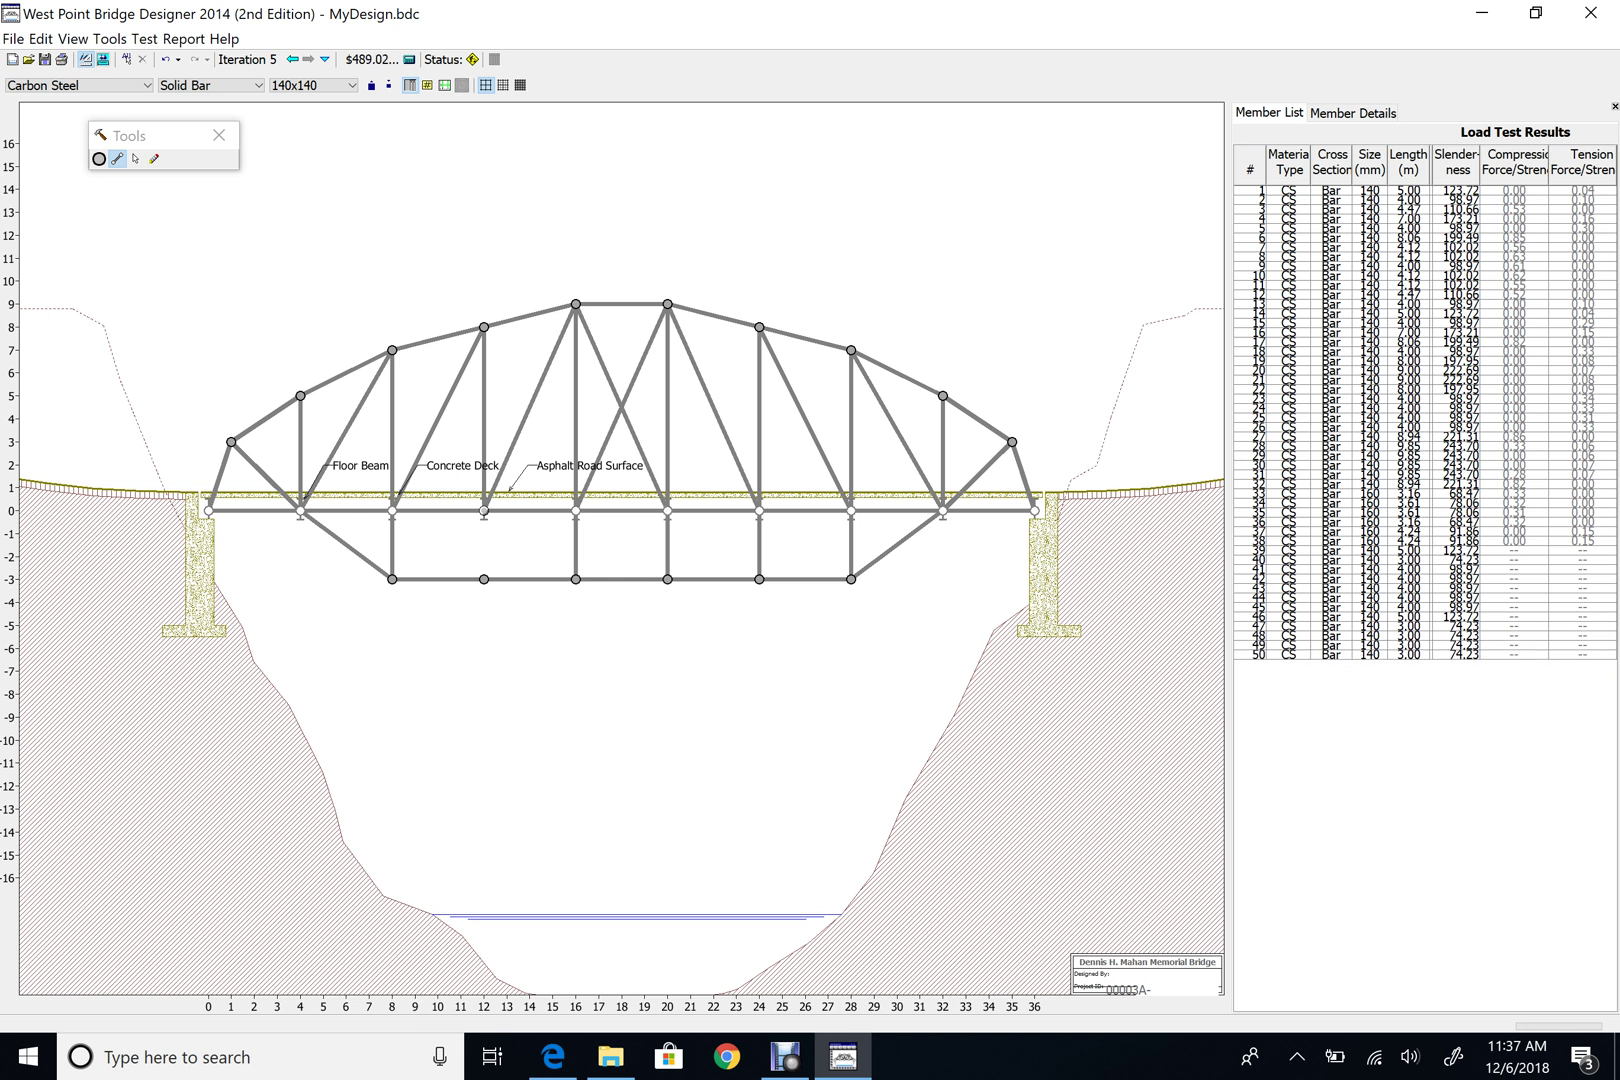
pyautogui.moveTo(484, 511); pyautogui.dragTo(484, 579)
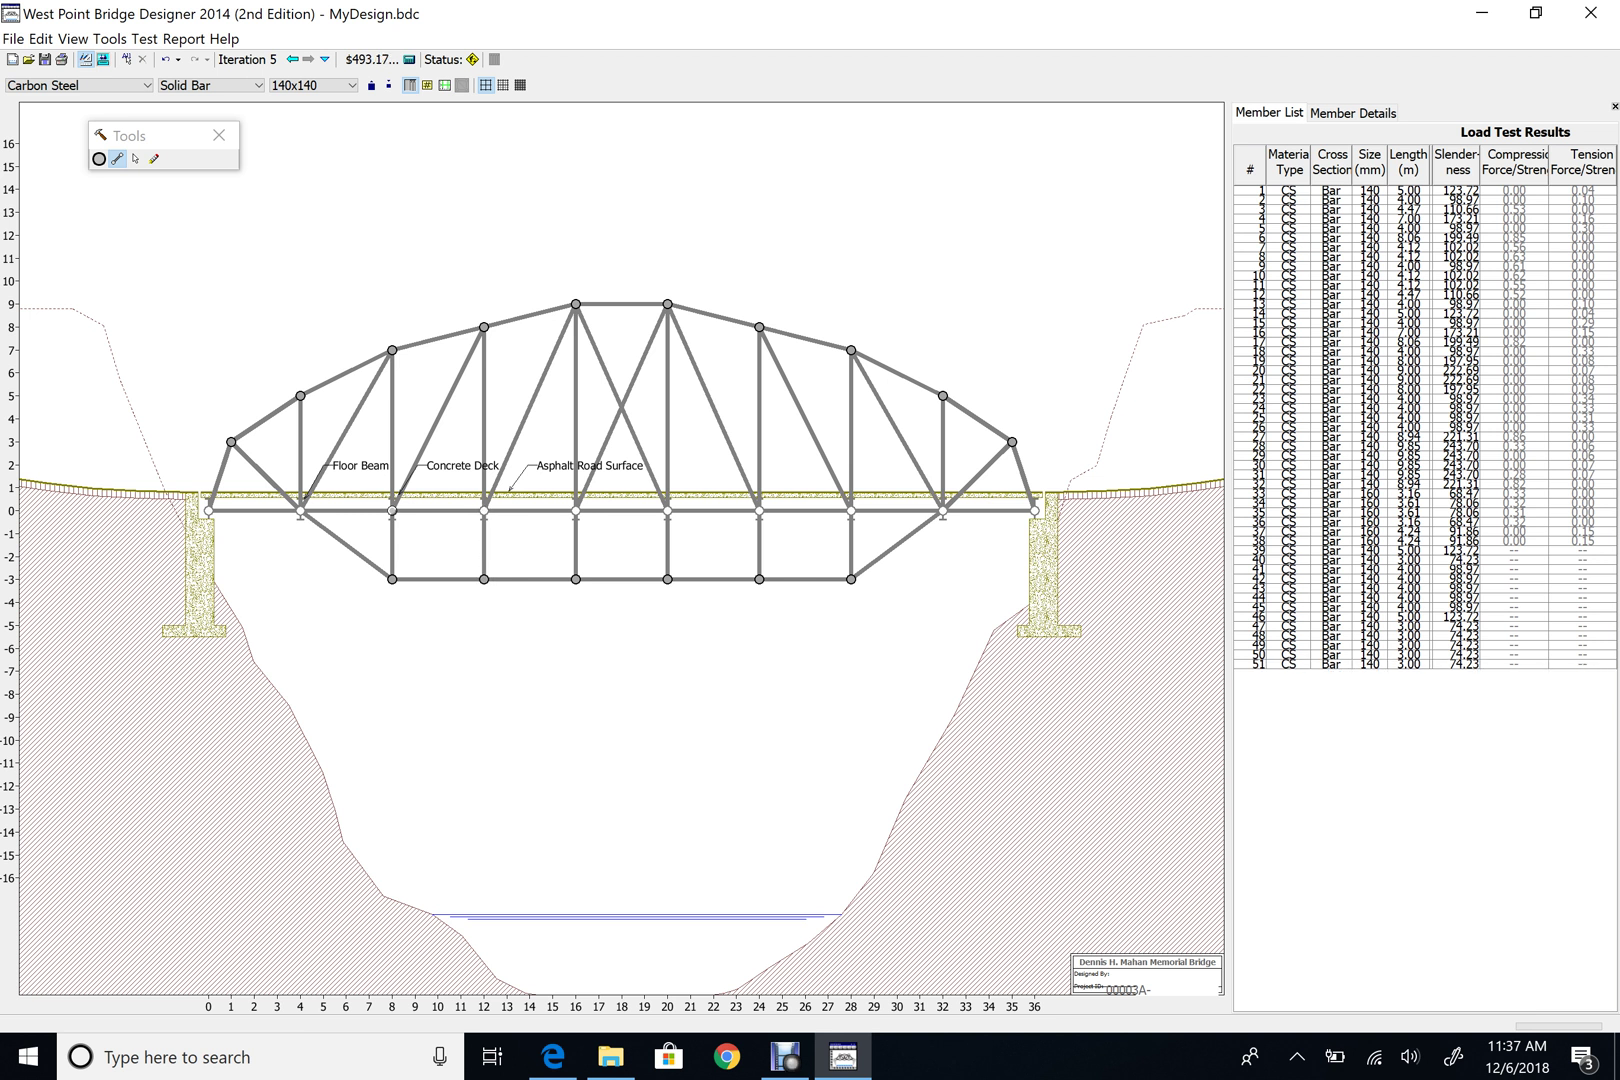
# Draw crossing diagonals between deck joints and the bottom chord from x=8 to x=28.
pyautogui.moveTo(392, 511); pyautogui.dragTo(484, 579)
pyautogui.moveTo(484, 511); pyautogui.dragTo(576, 579)
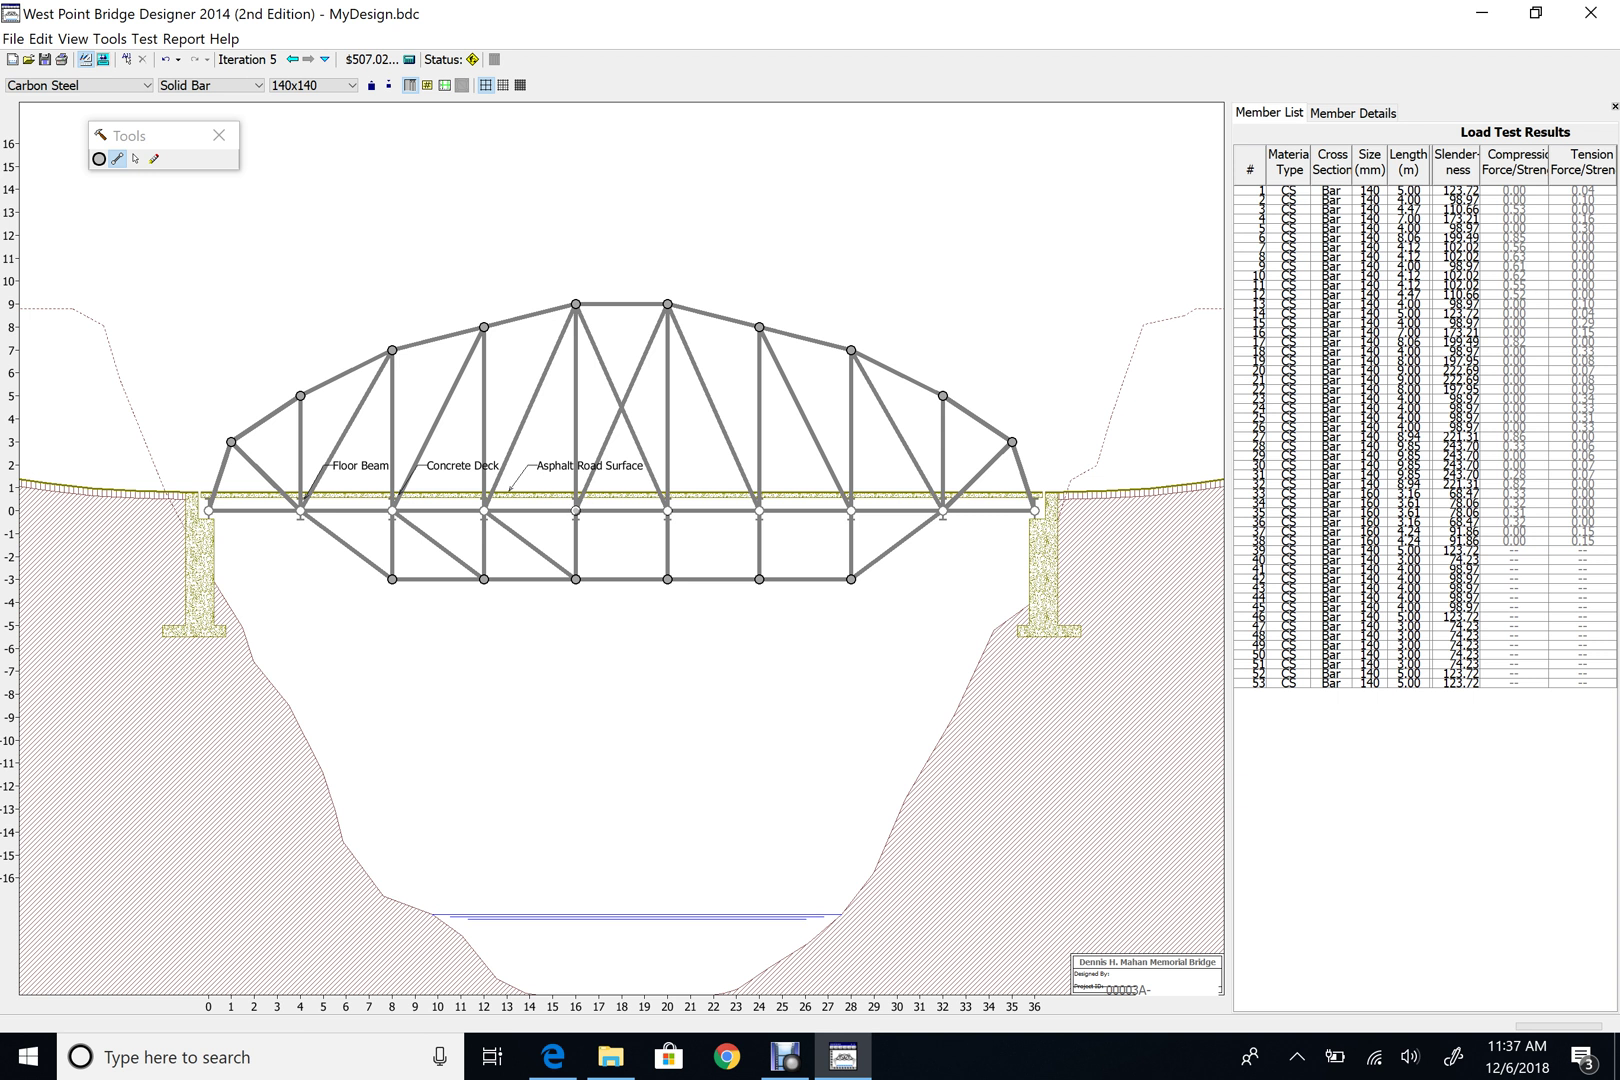
pyautogui.moveTo(576, 511); pyautogui.dragTo(668, 579)
pyautogui.moveTo(668, 511); pyautogui.dragTo(576, 579)
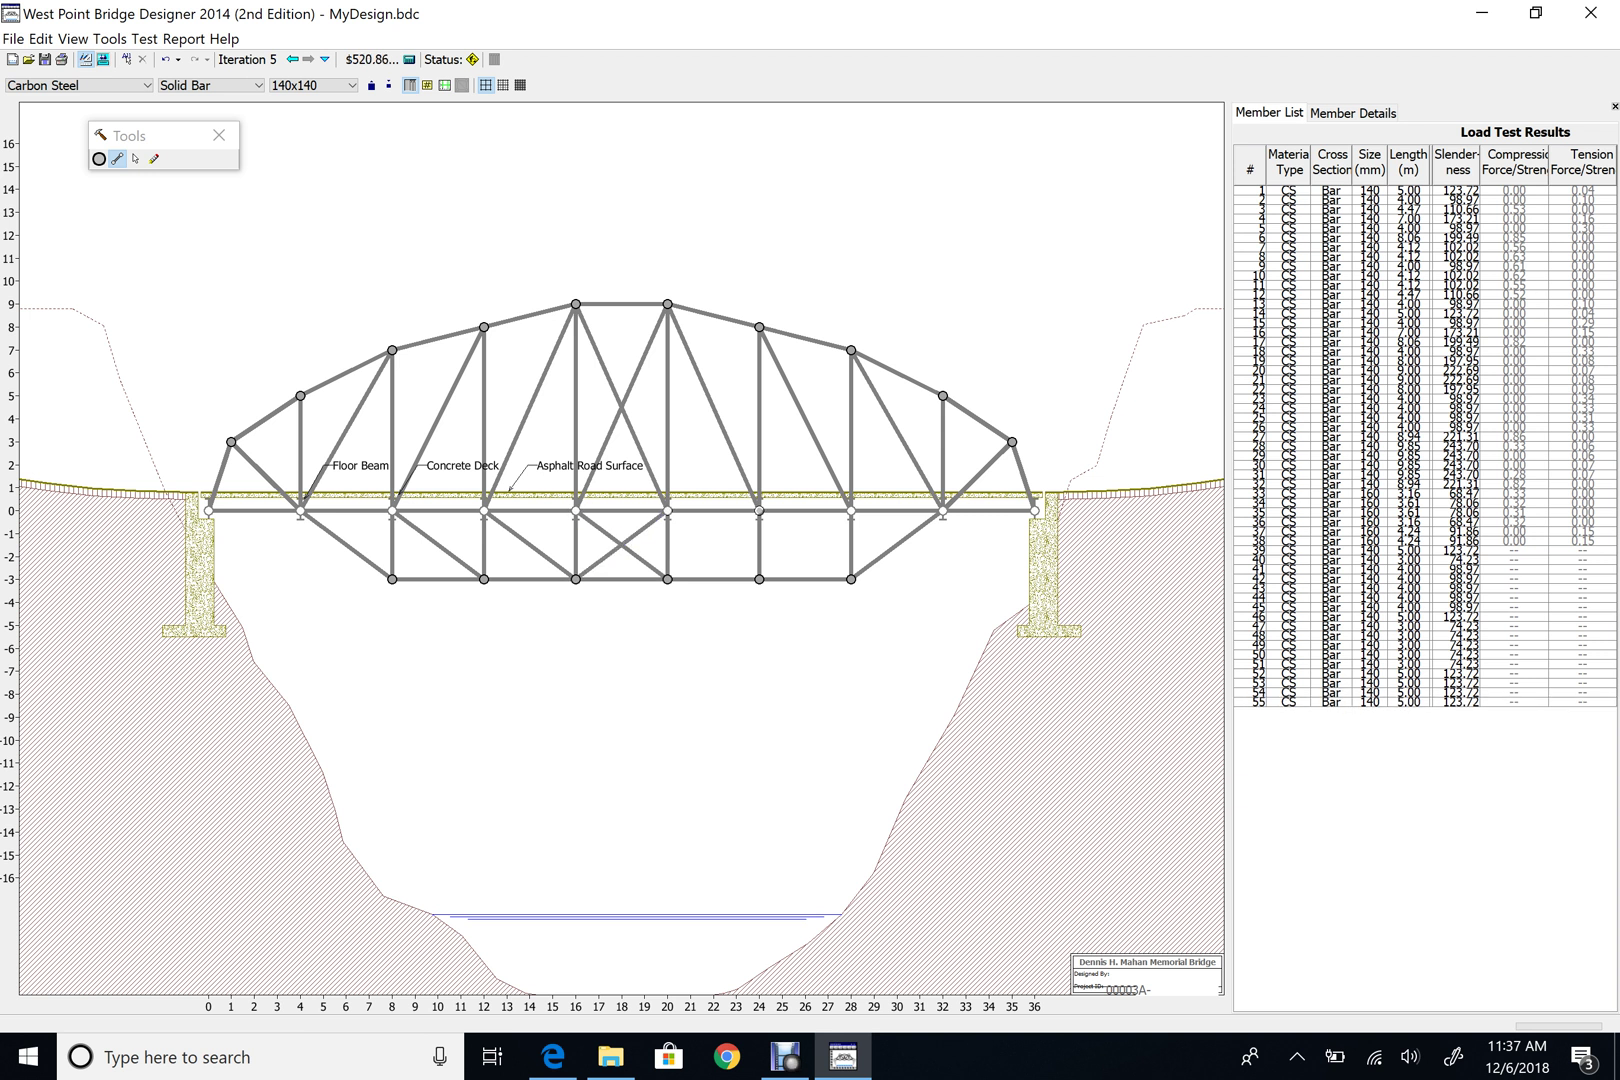
pyautogui.moveTo(760, 511); pyautogui.dragTo(668, 579)
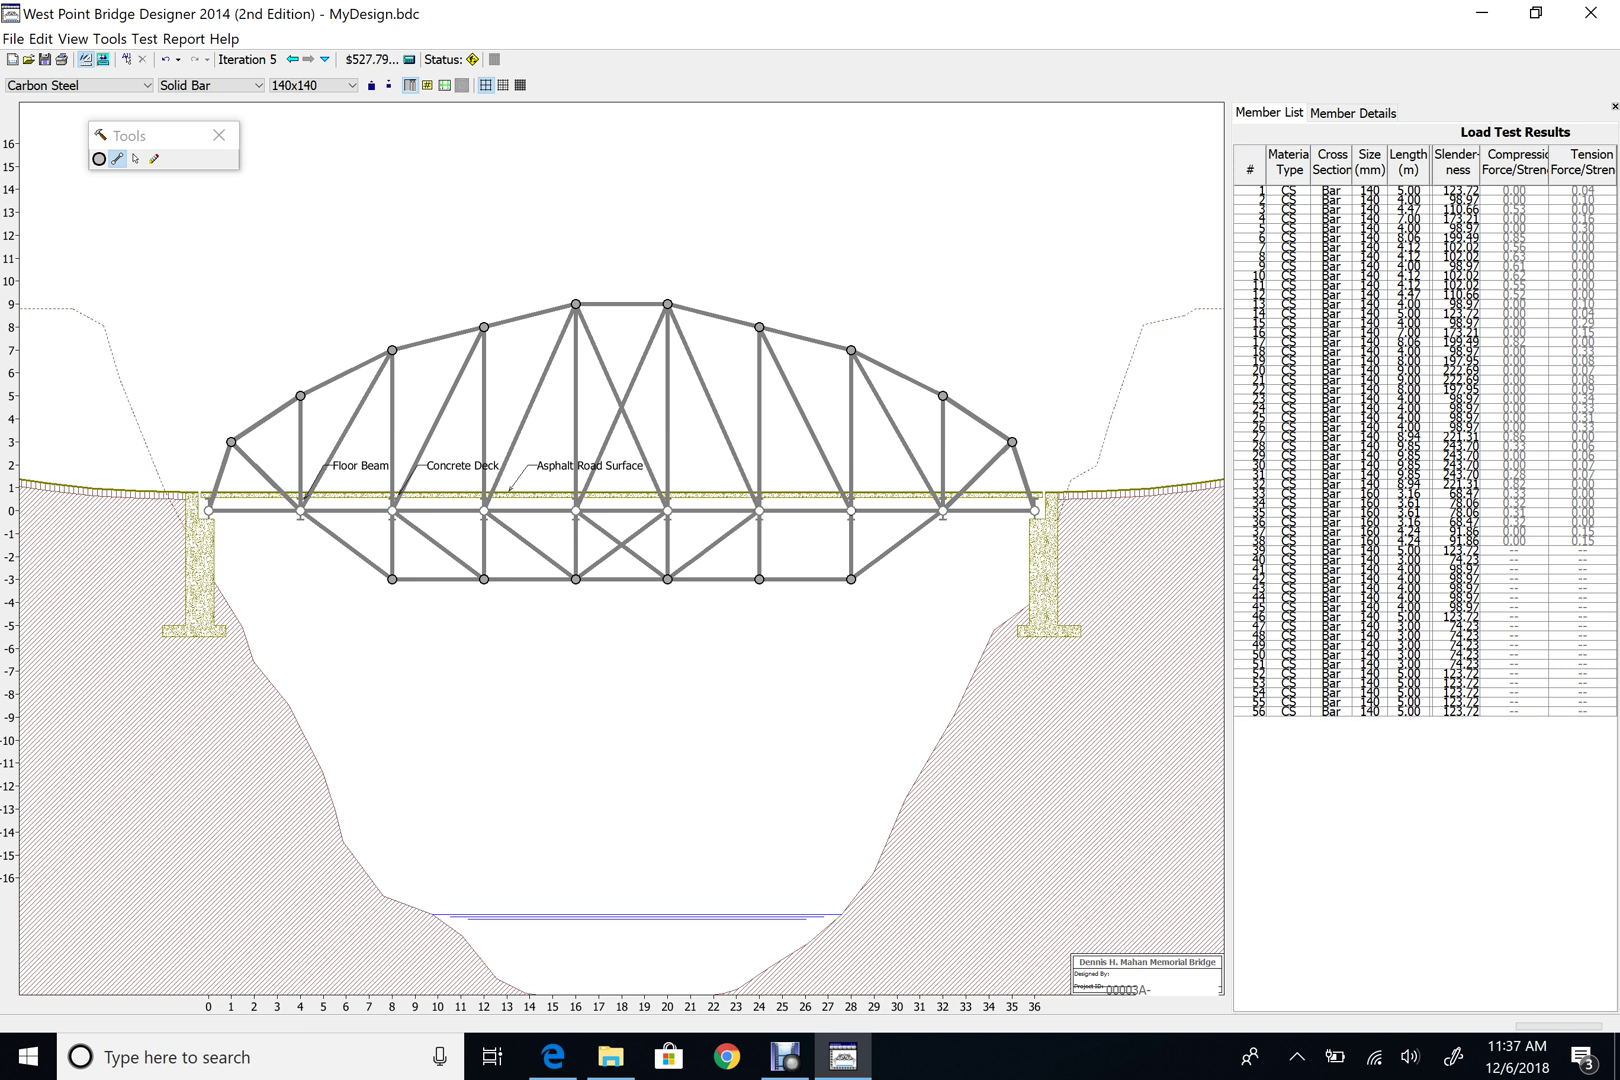
pyautogui.moveTo(851, 511); pyautogui.dragTo(760, 579)
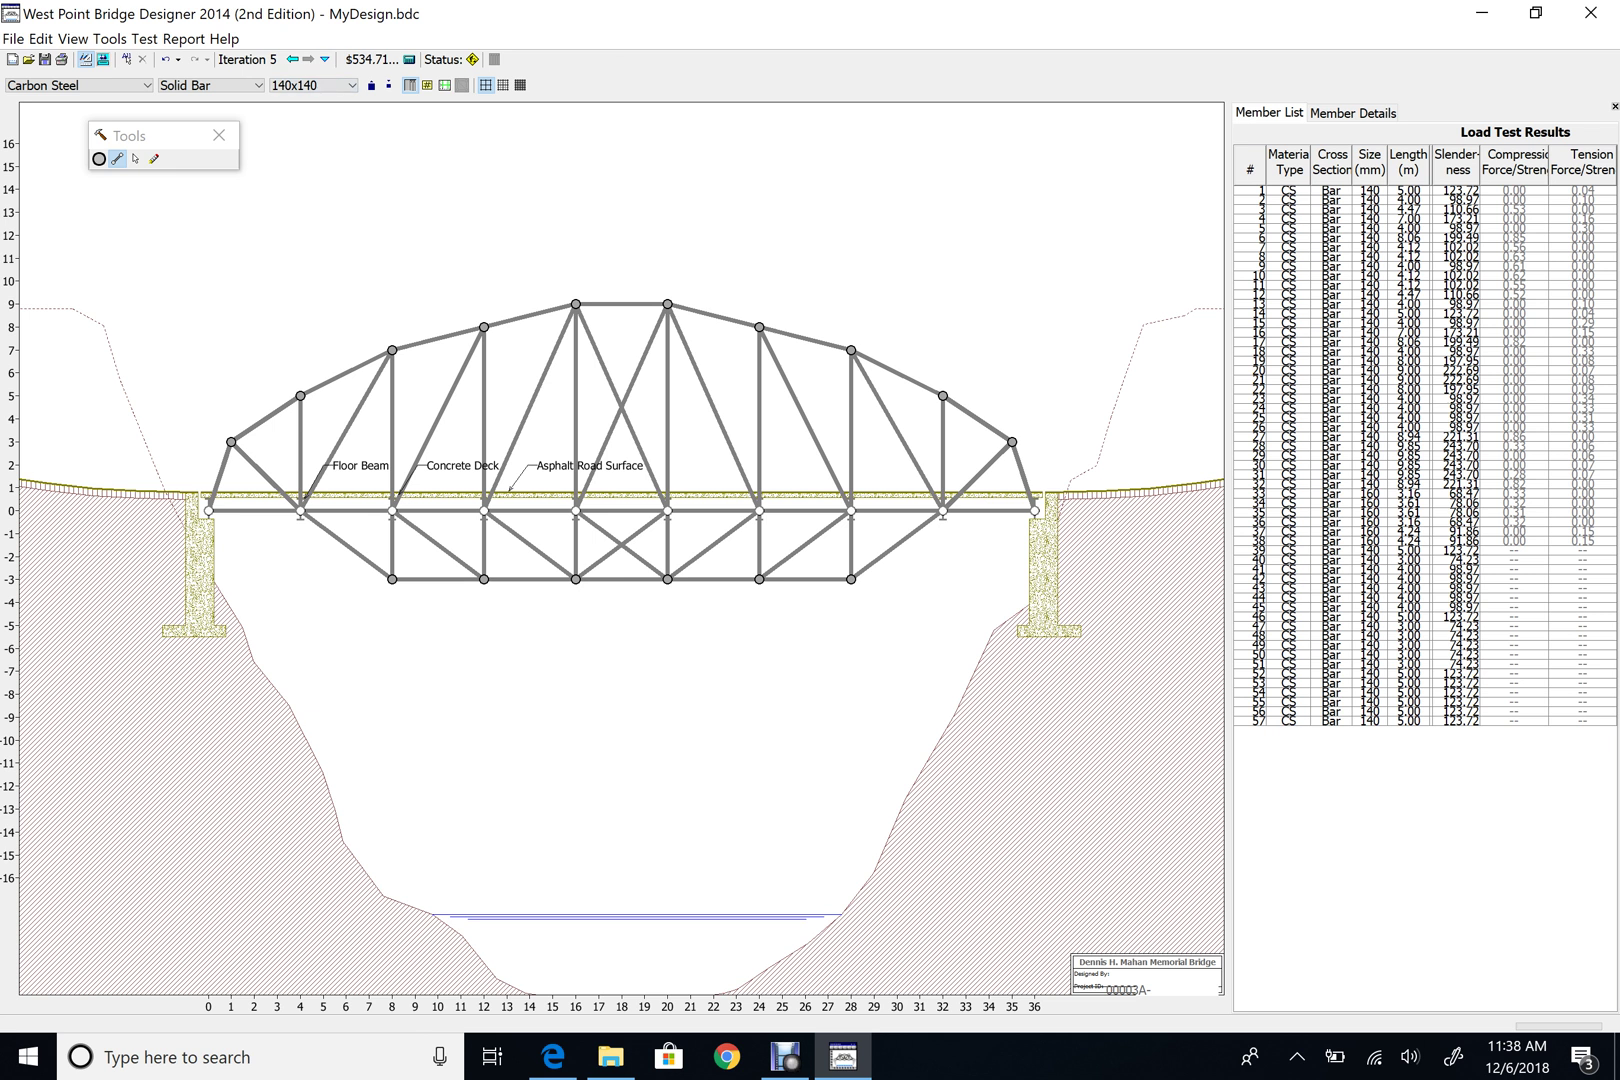
# Load-test the 57-member Iteration 5 design and return to the drafting board after the truck crosses.
pyautogui.press('F5')
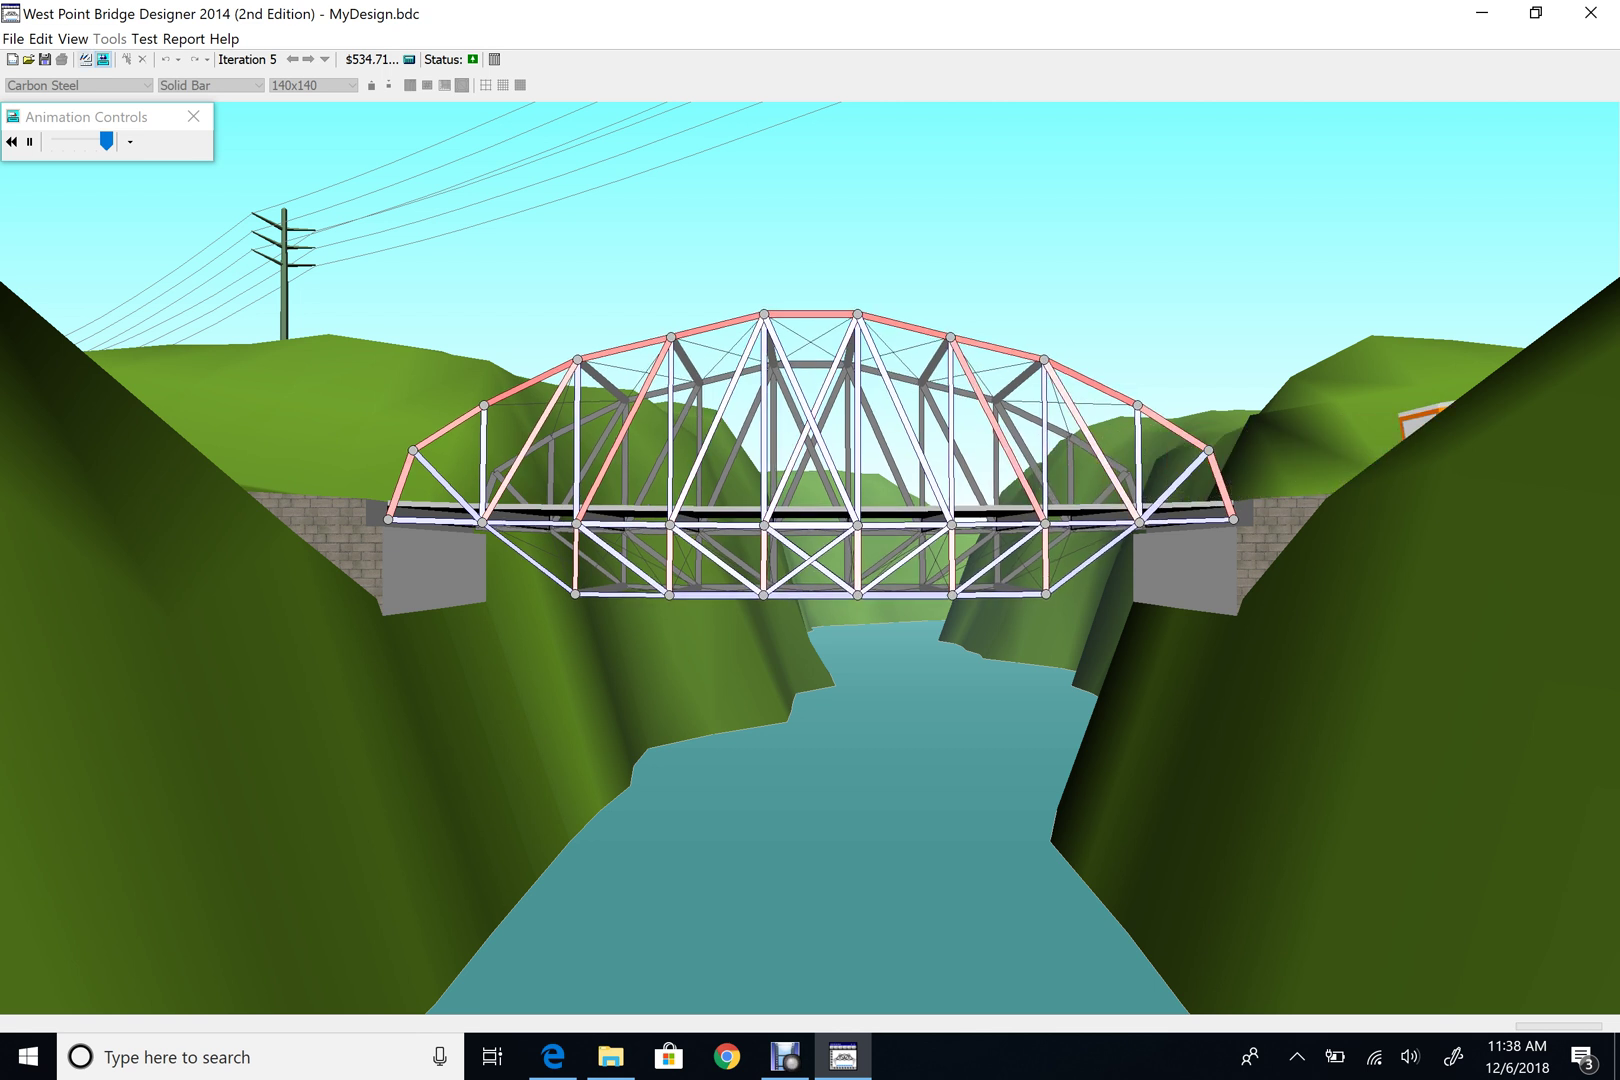
pyautogui.click(86, 59)
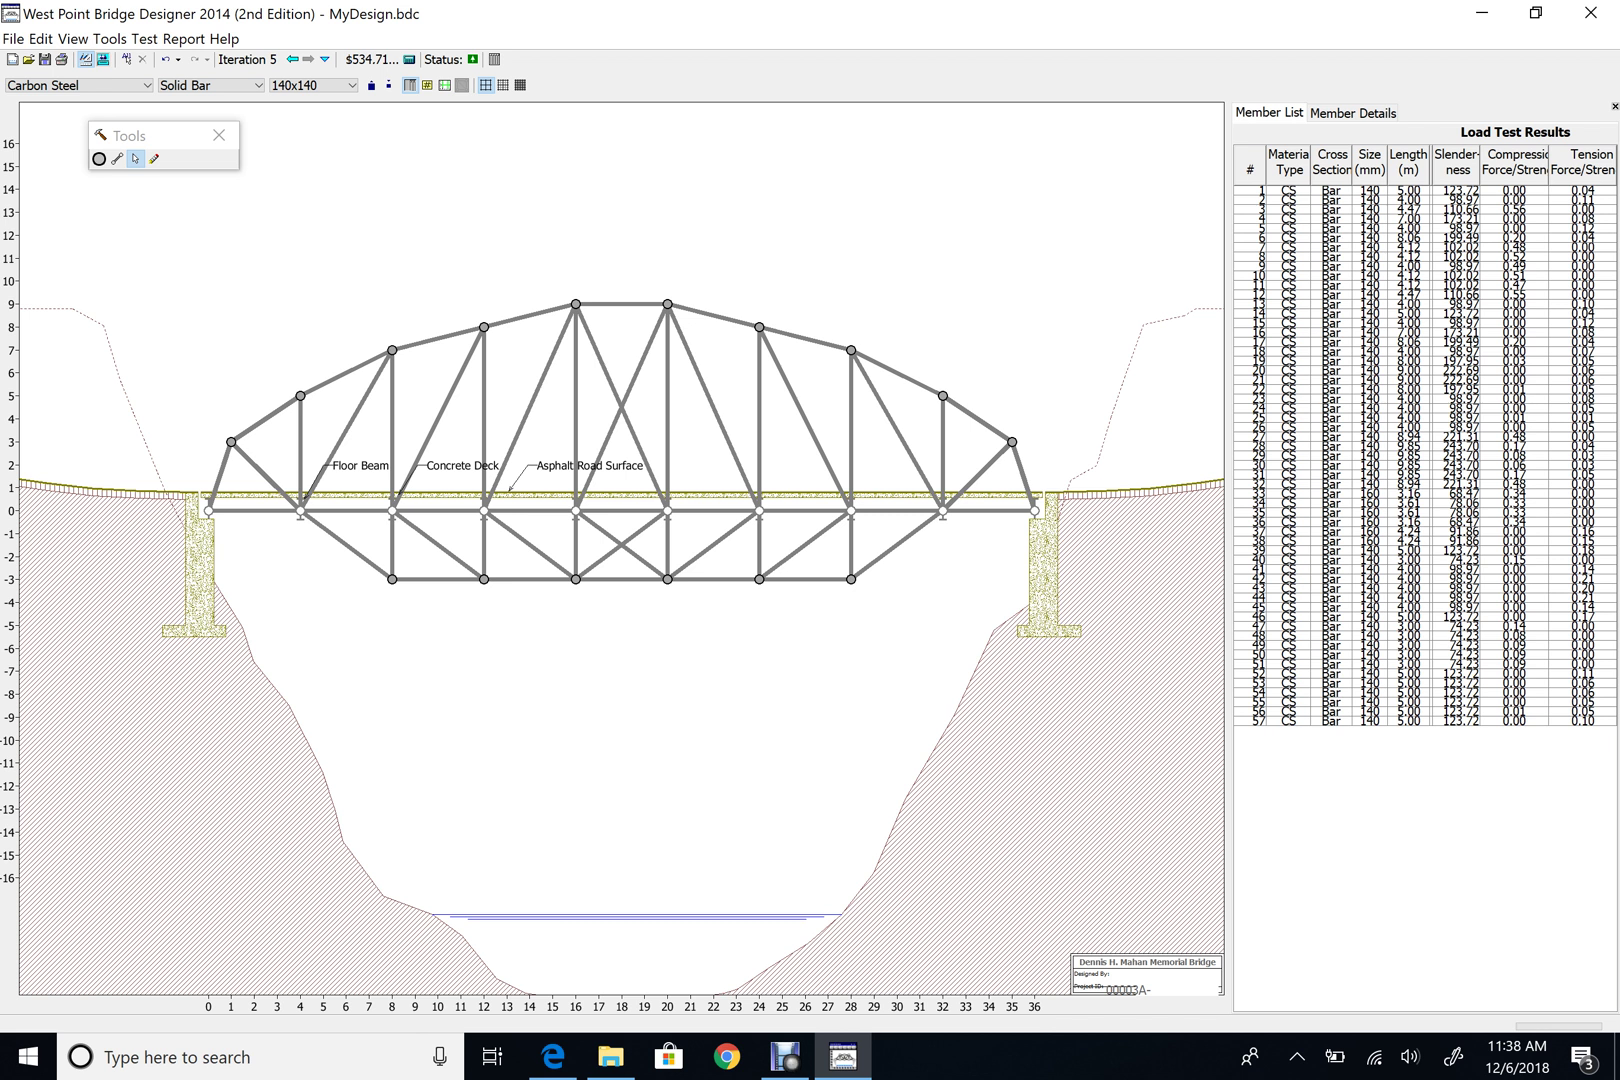
# Switch from the Select tool to the Joints tool with Ctrl+J.
pyautogui.hotkey('ctrl', 'j')
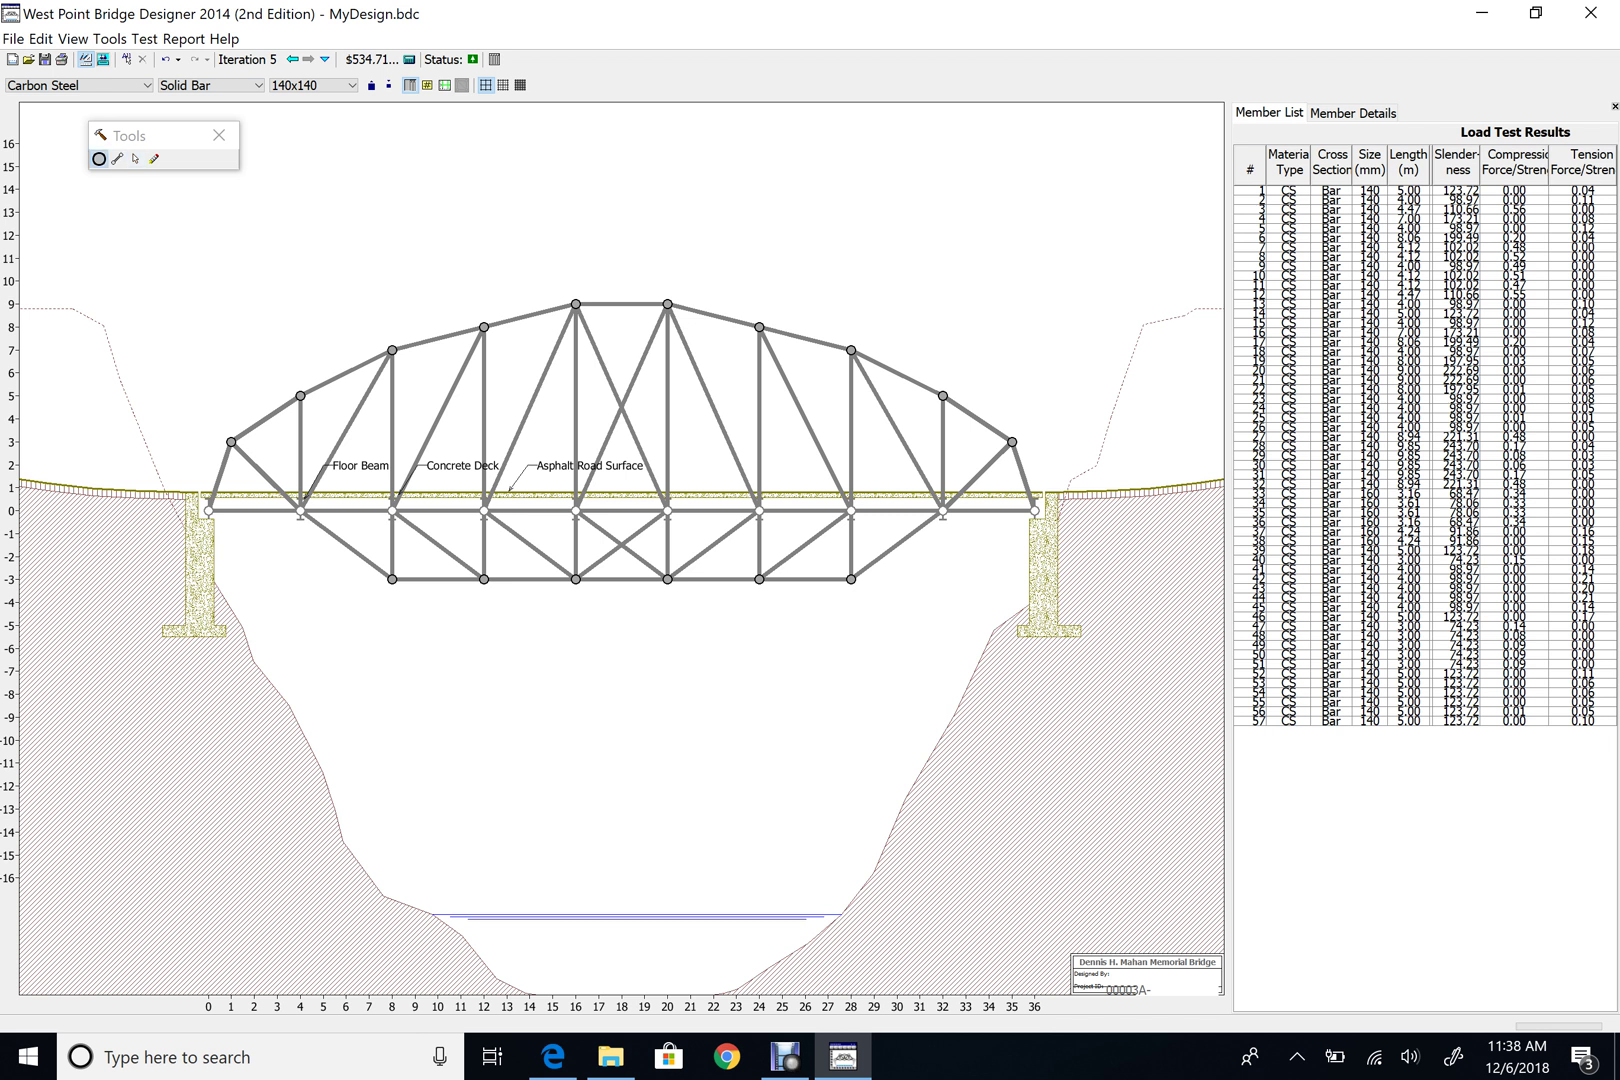